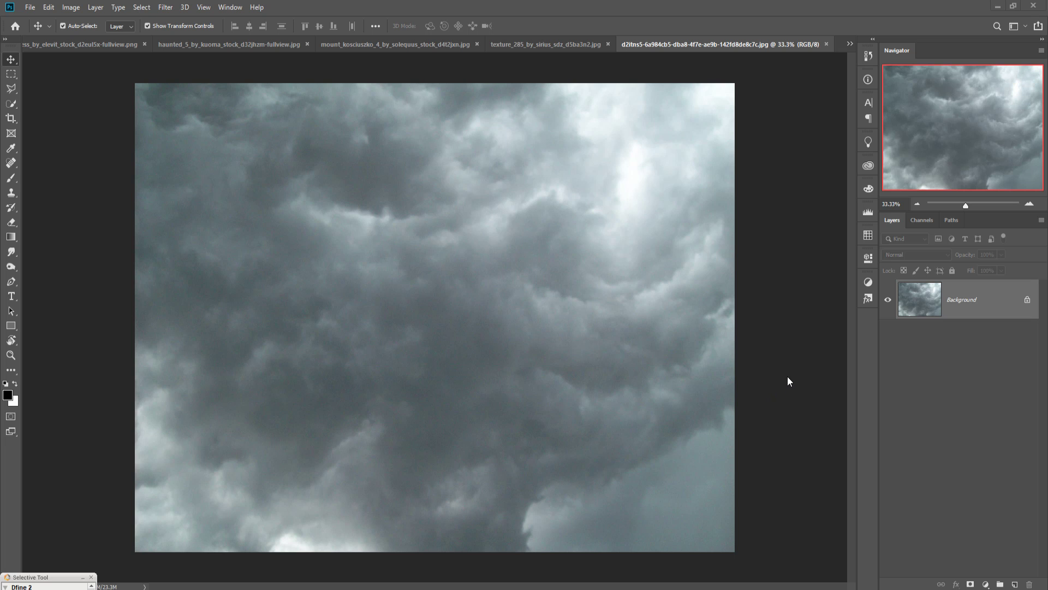
Step: Create a new 1920 x 1080 pixel document at 300 pixels/inch in RGB Color, 8 bit, with a white background
click(30, 7)
click(33, 20)
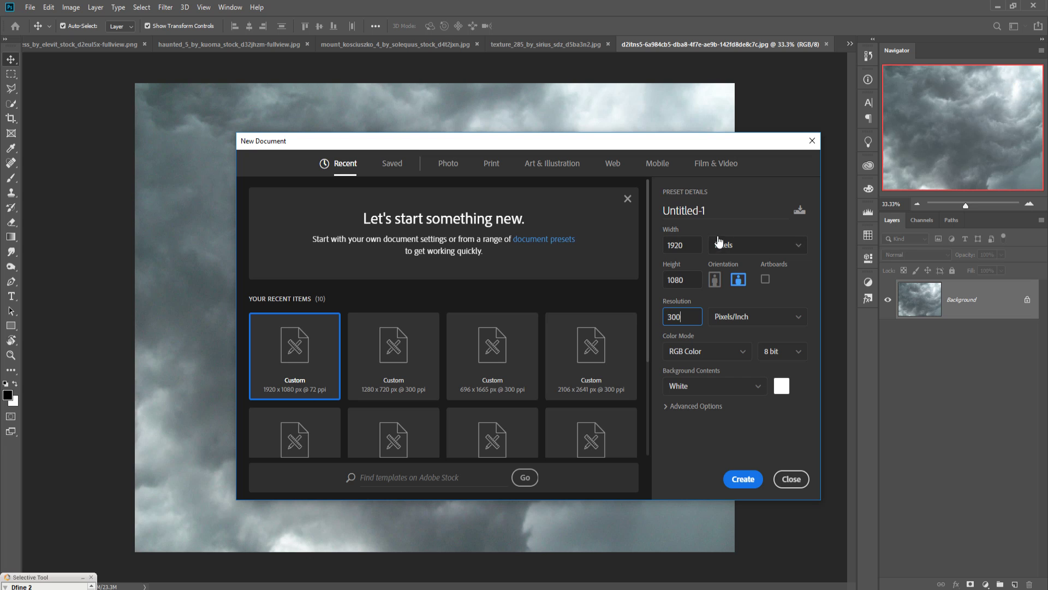
click(743, 479)
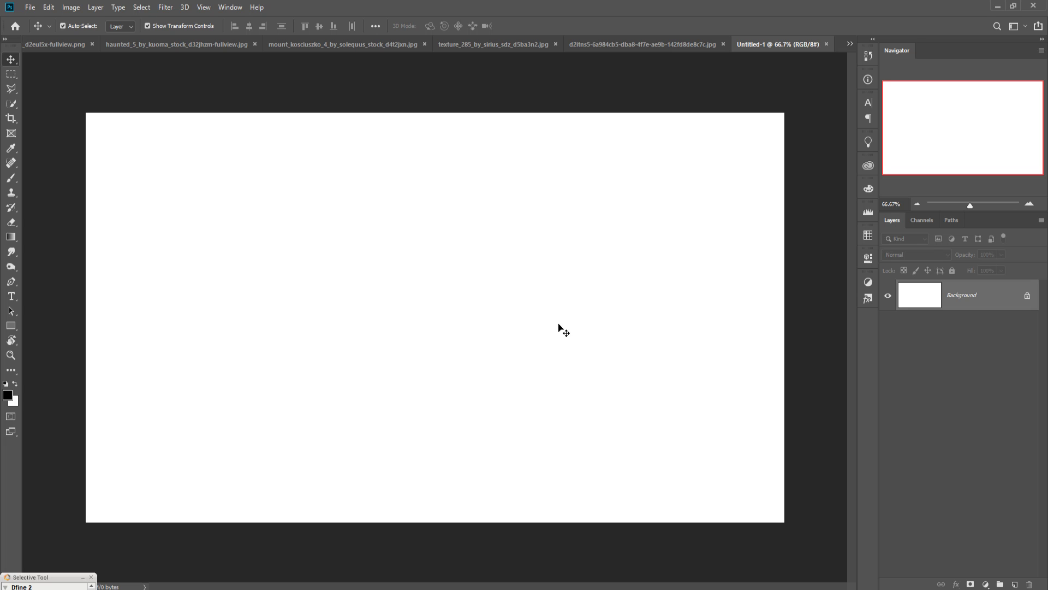
Step: Look through the open stock images and bring up texture_285_by_sirius_sdz_d5ba3n2.jpg
click(613, 43)
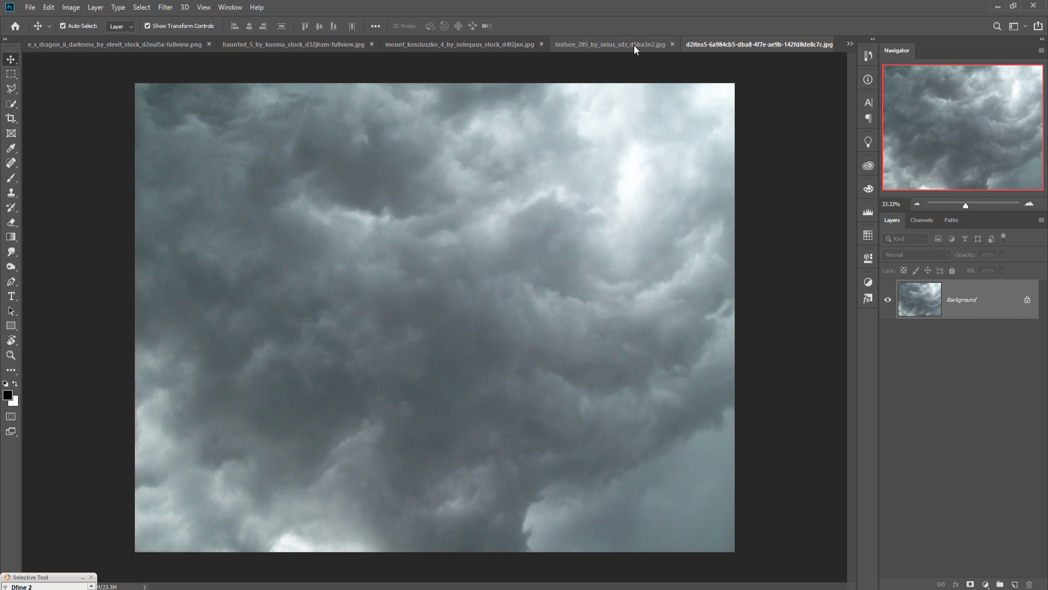
click(493, 45)
click(327, 48)
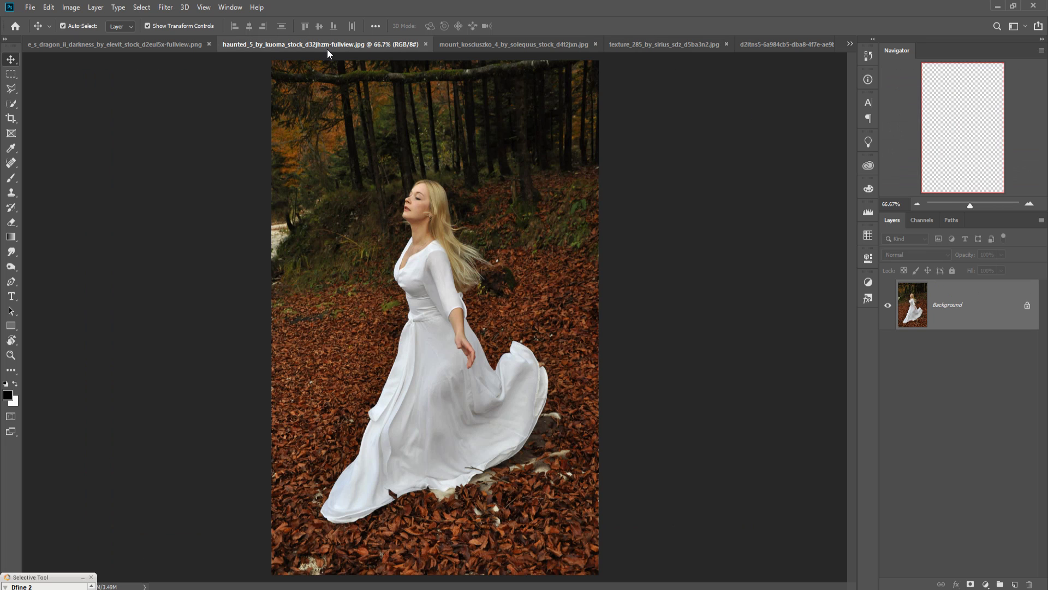
click(782, 41)
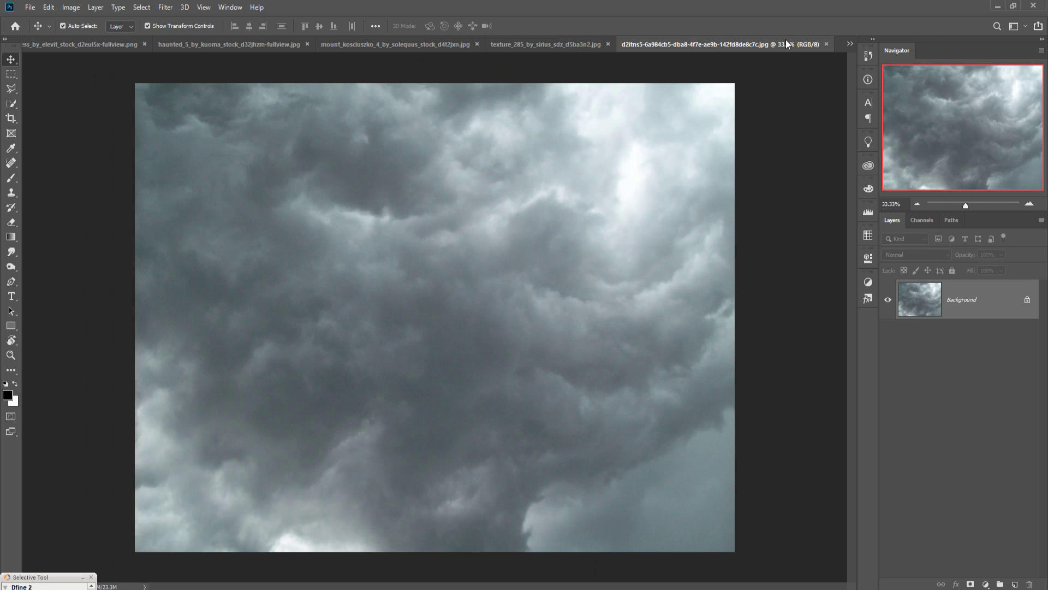
click(850, 43)
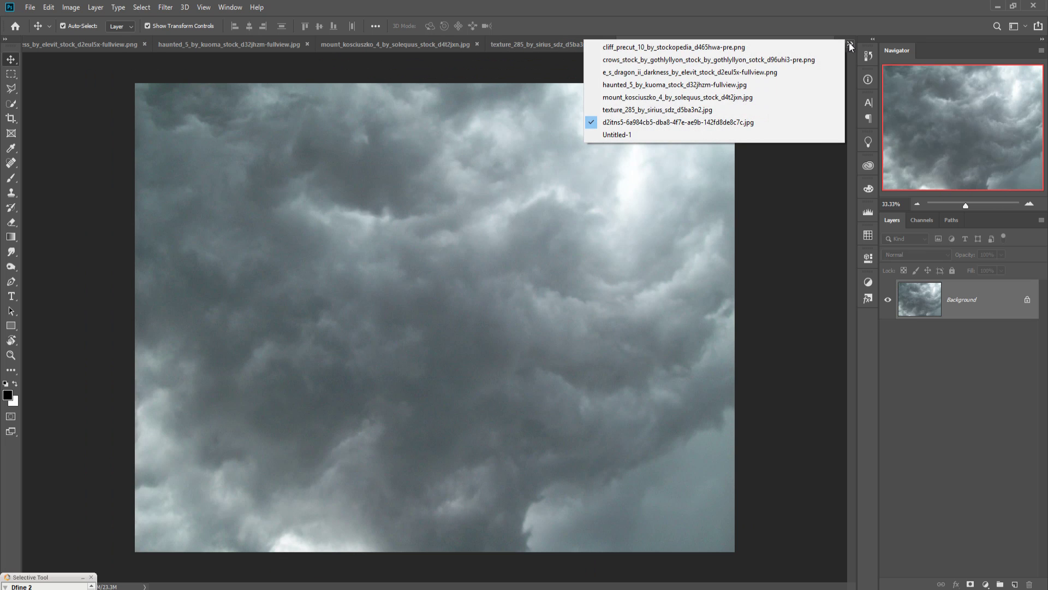
click(704, 110)
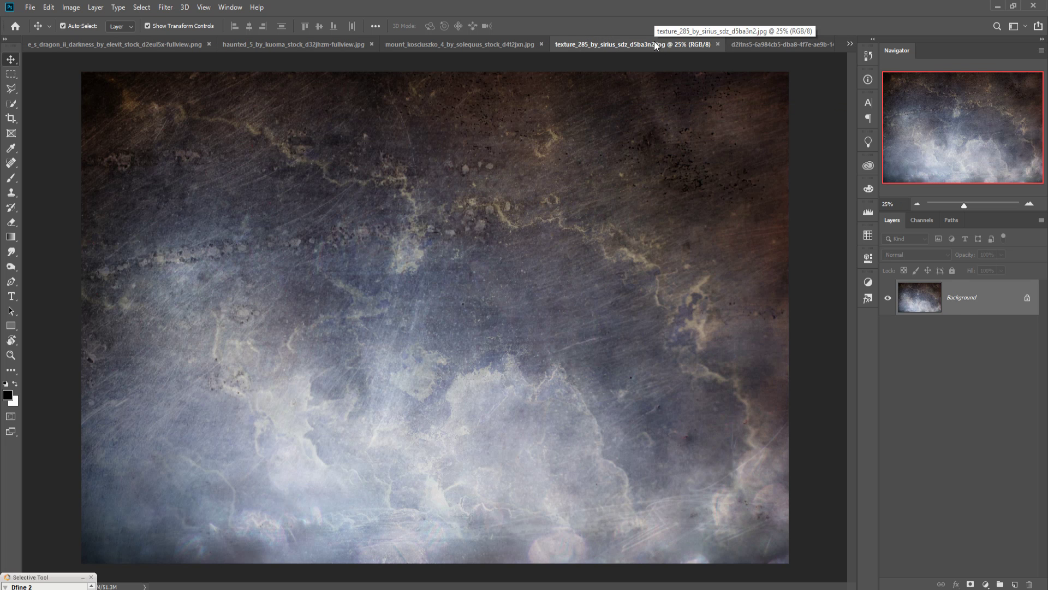
Step: Copy the texture image into Untitled-1 as a new layer and close the texture document
drag(654, 41, 652, 75)
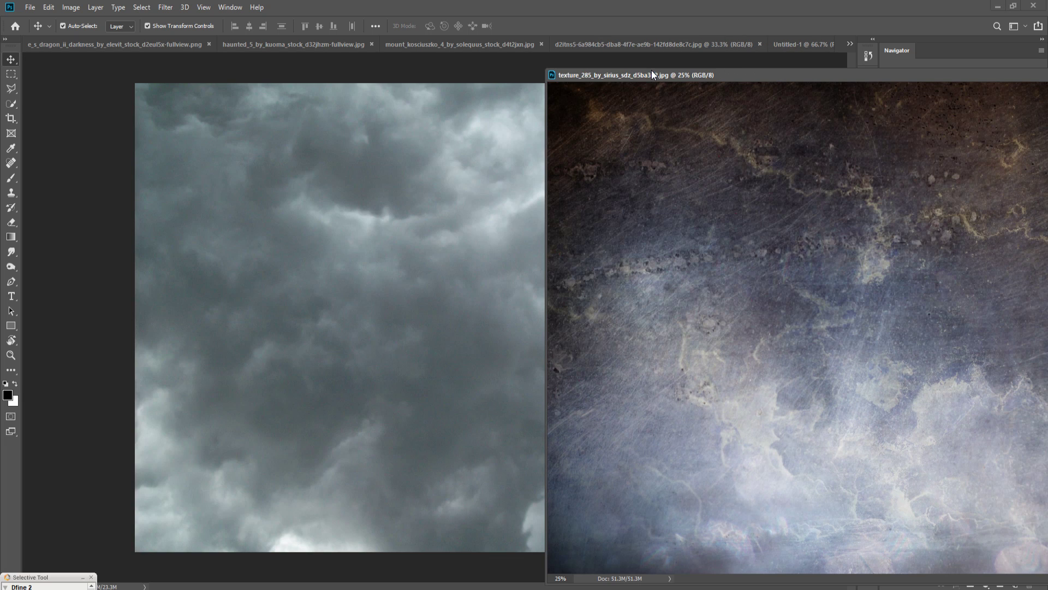
click(850, 43)
click(787, 91)
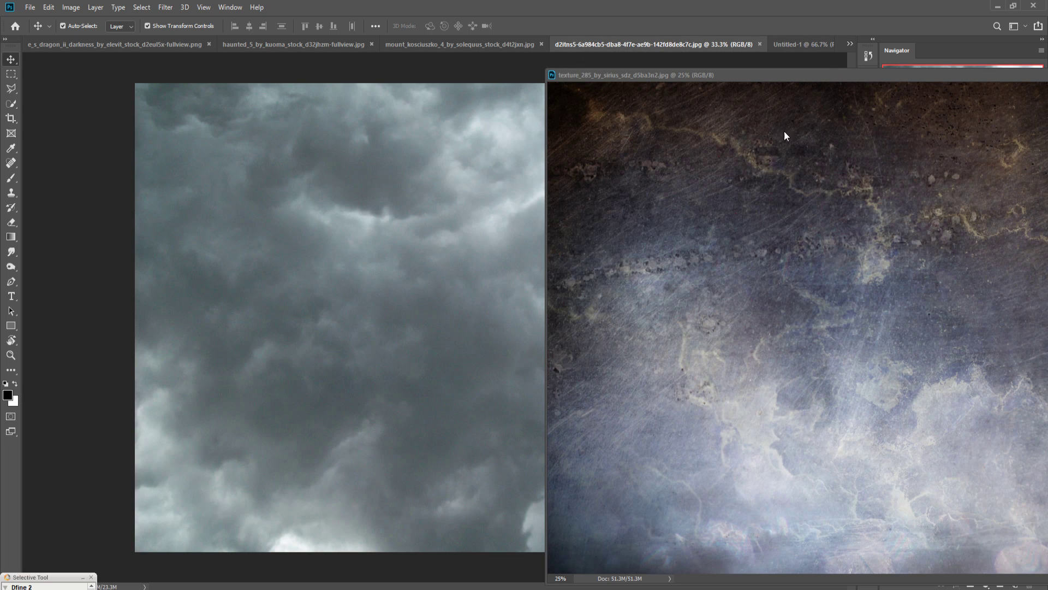
click(849, 45)
click(712, 121)
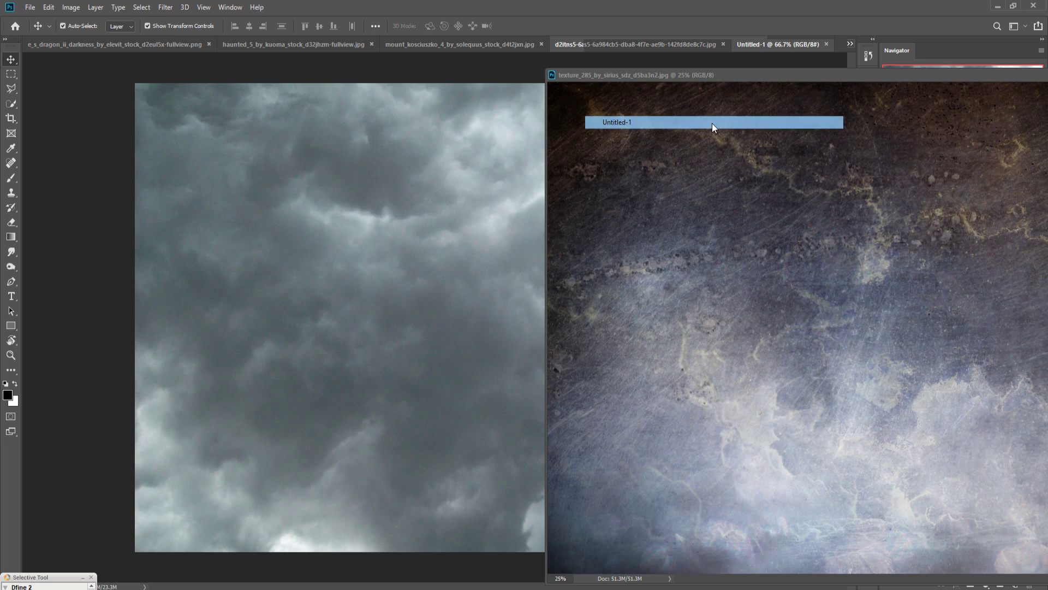
drag(686, 187, 517, 225)
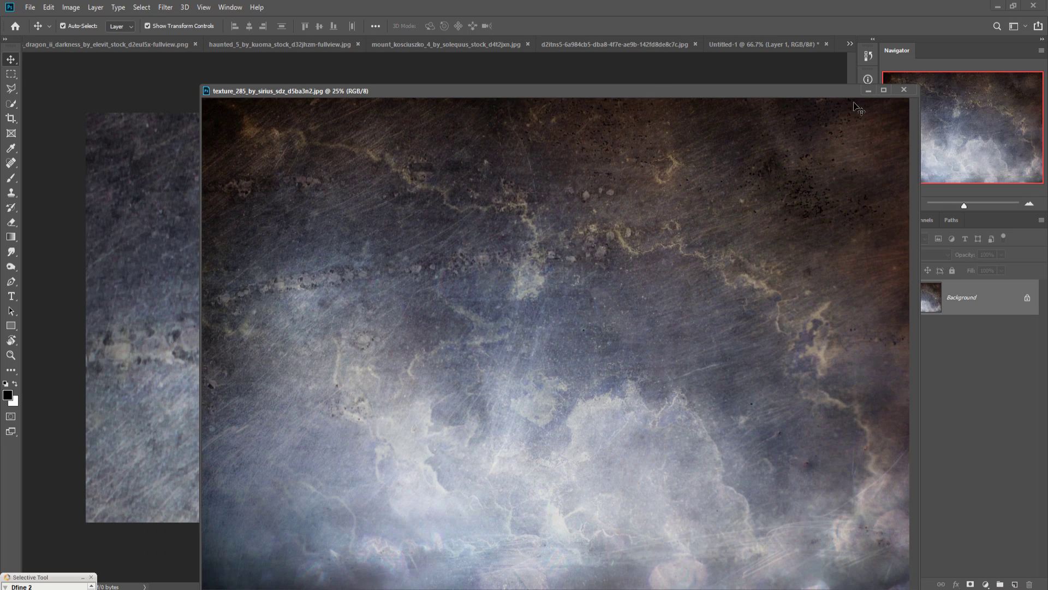
key(ctrl+w)
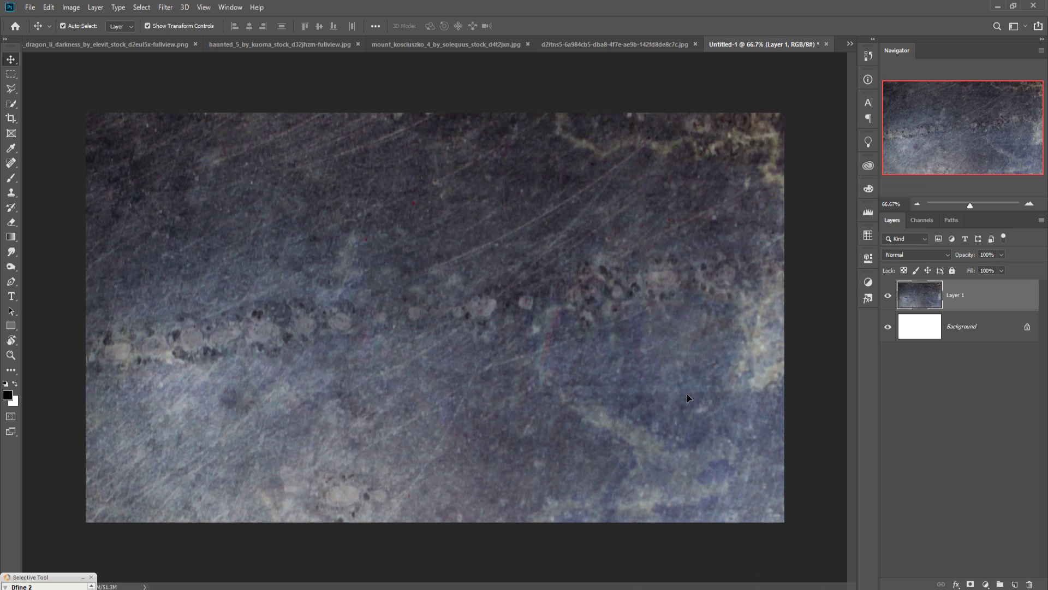
Step: Scale the texture layer down to 39.39% and position it so that it covers the whole canvas
key(ctrl+minus)
key(ctrl+minus)
key(ctrl+minus)
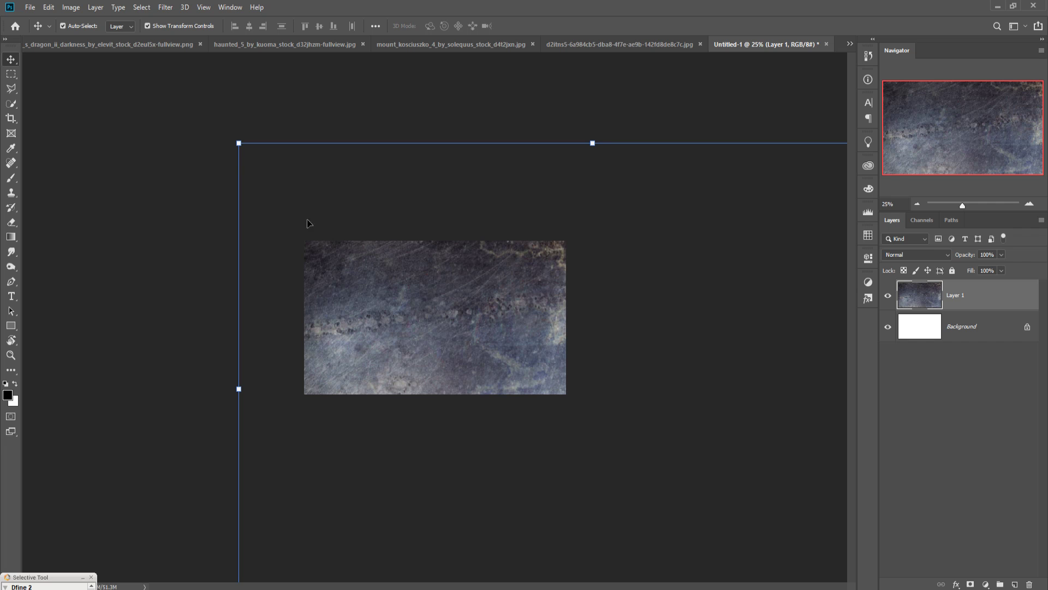
drag(241, 148, 314, 257)
drag(632, 469, 612, 458)
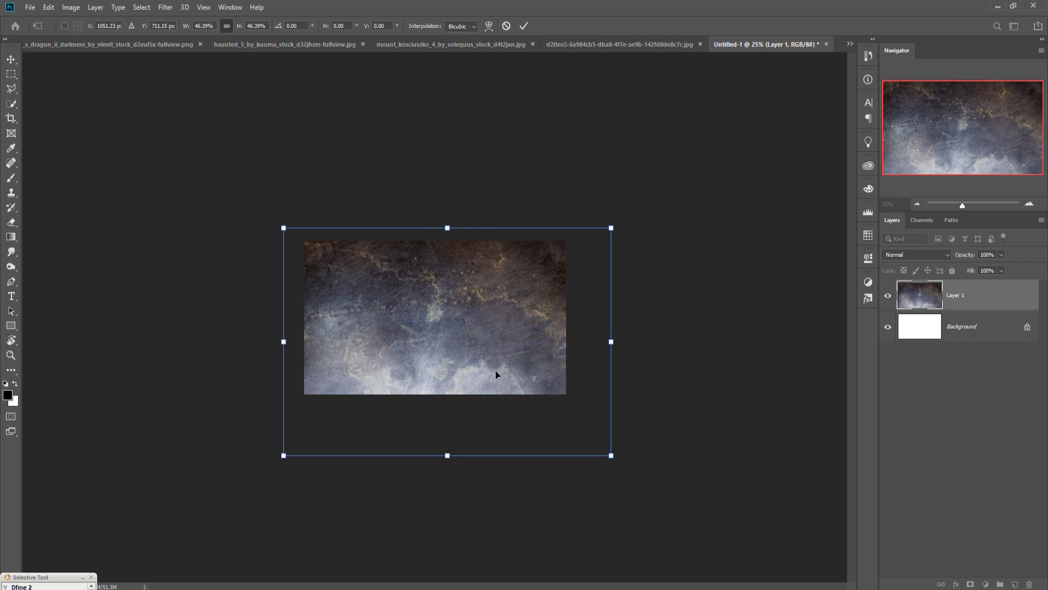
drag(496, 369, 484, 375)
drag(600, 470, 574, 452)
drag(282, 450, 306, 443)
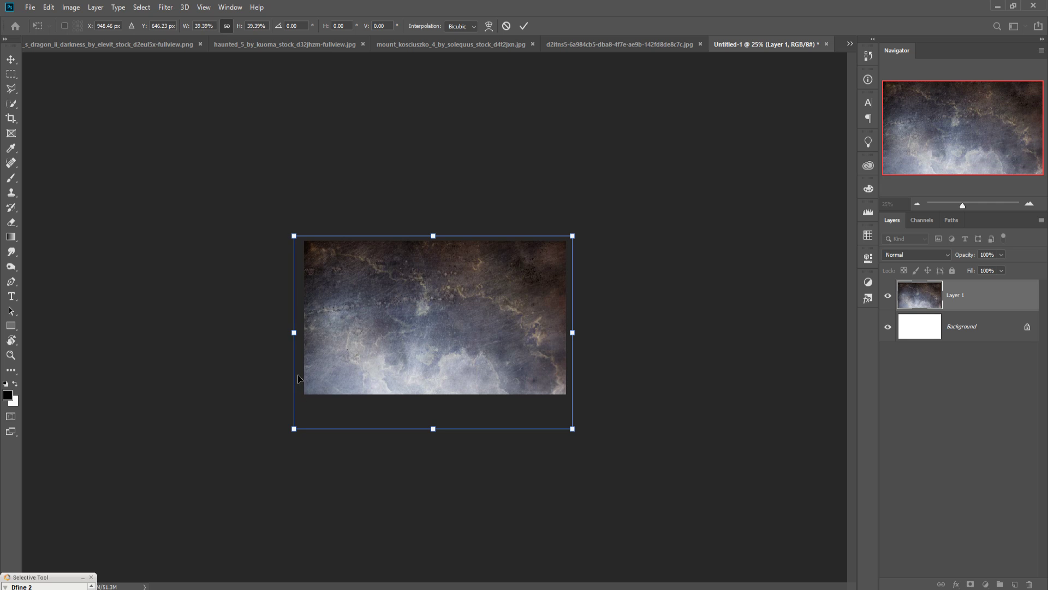
drag(383, 336, 388, 337)
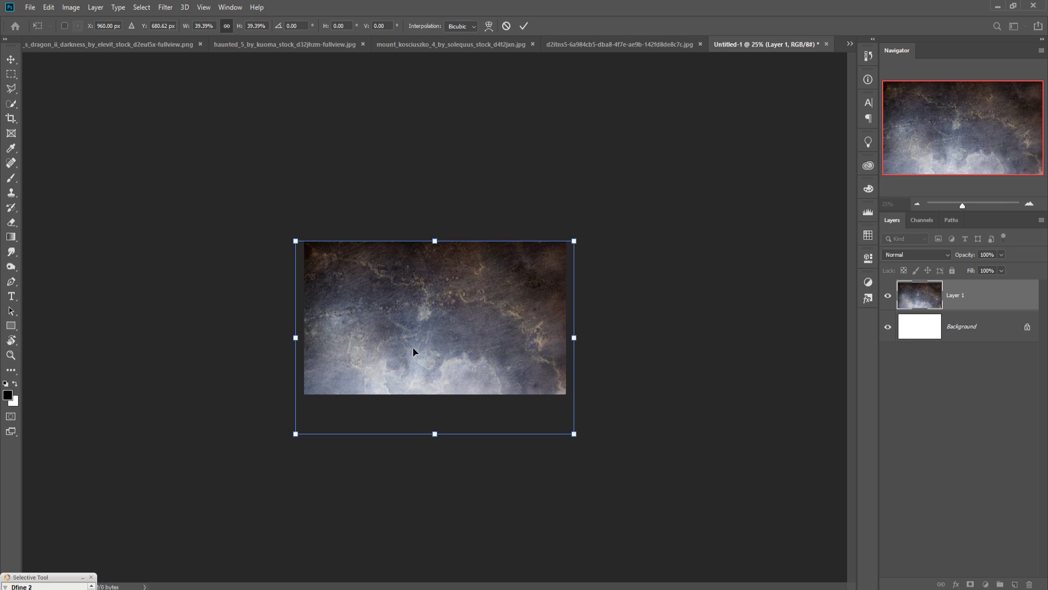
click(523, 26)
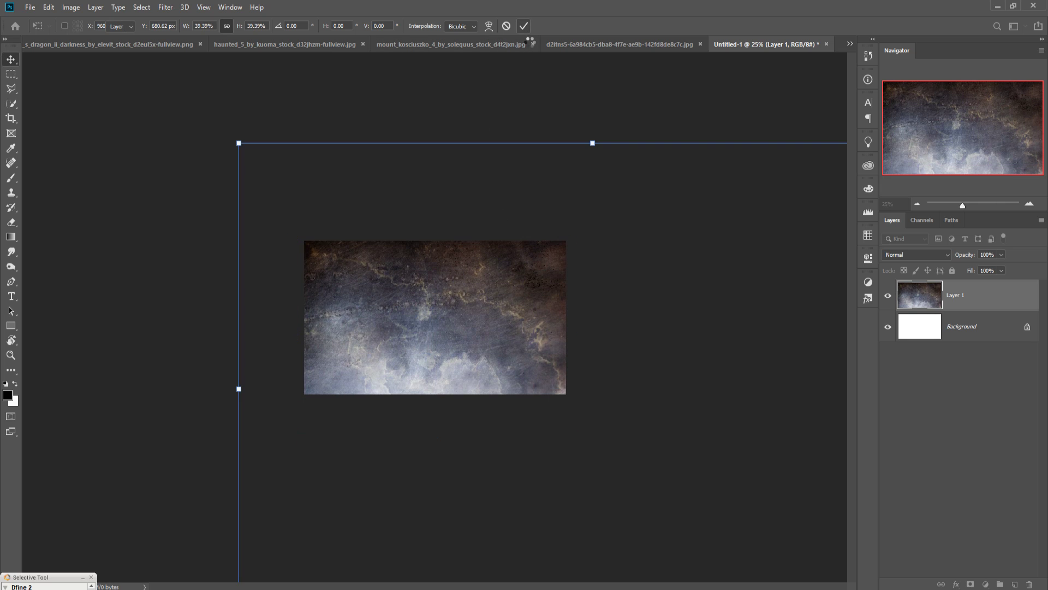
Step: Crop Untitled-1 to its current canvas bounds, deleting the texture pixels that extend beyond the edges
click(11, 118)
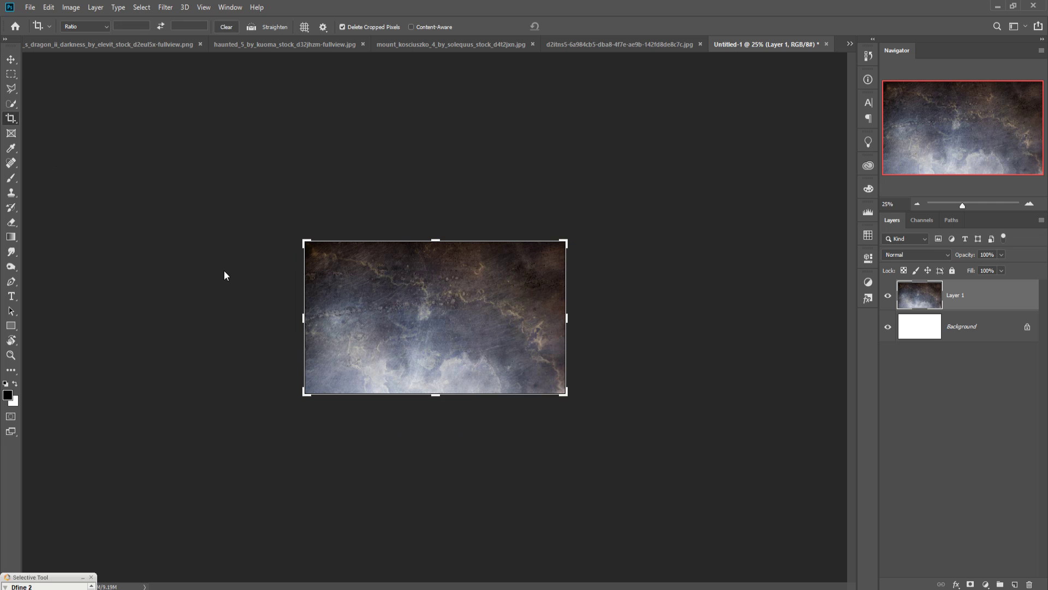
click(486, 349)
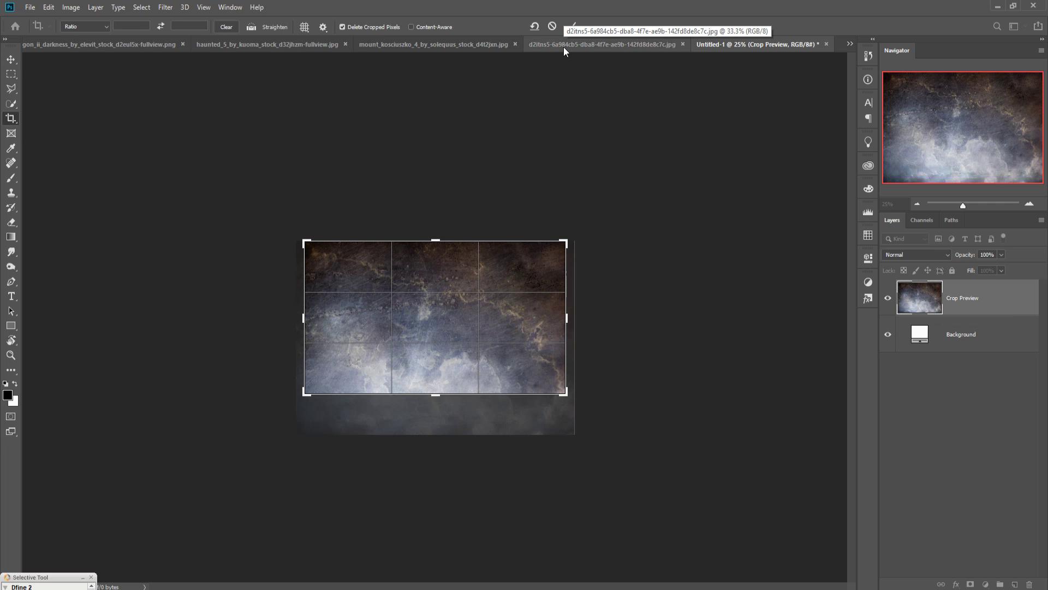
click(11, 60)
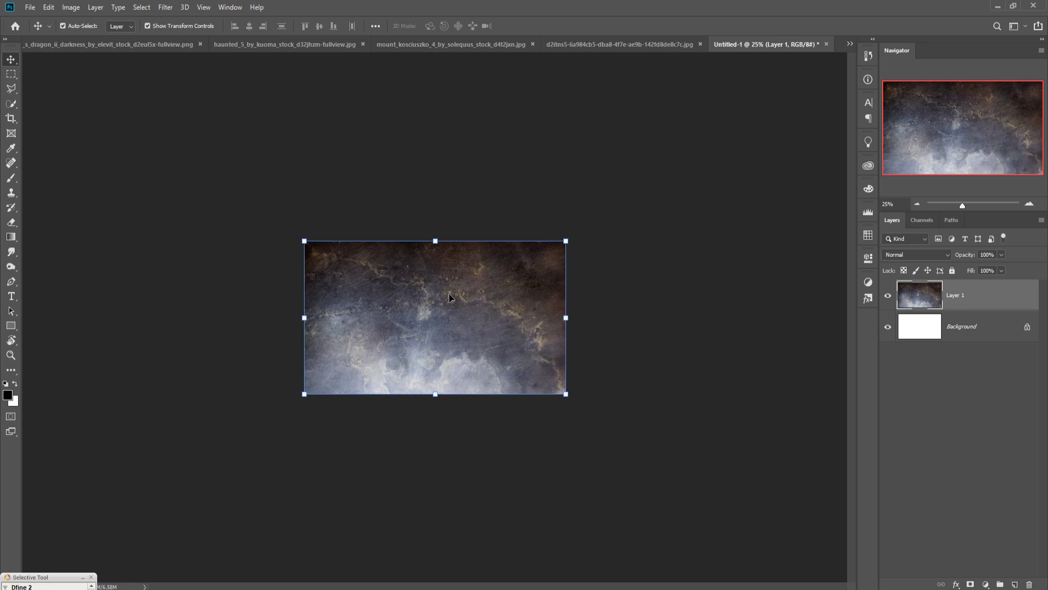
click(11, 118)
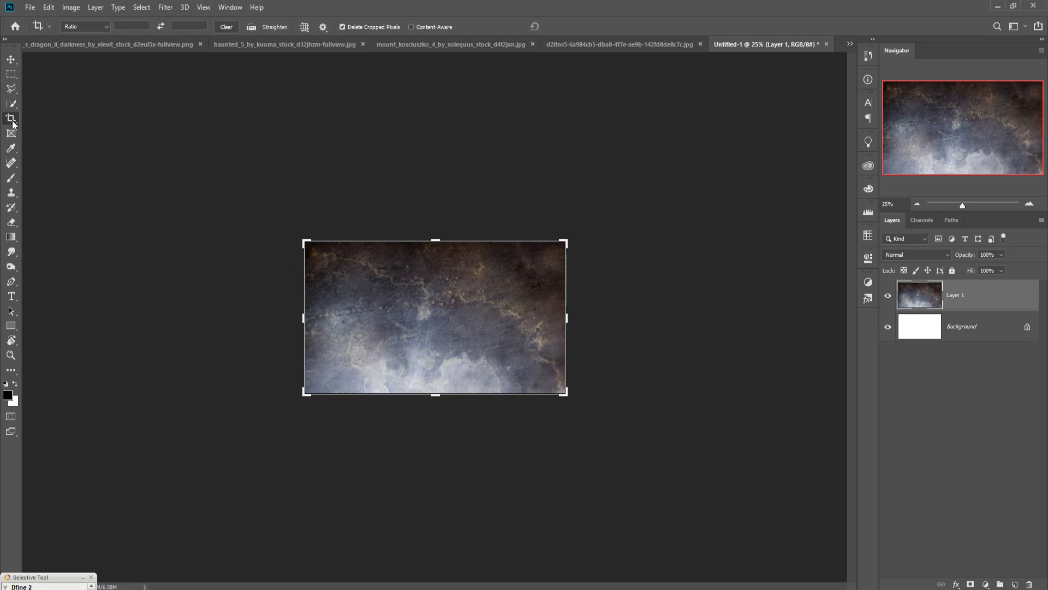
click(6, 59)
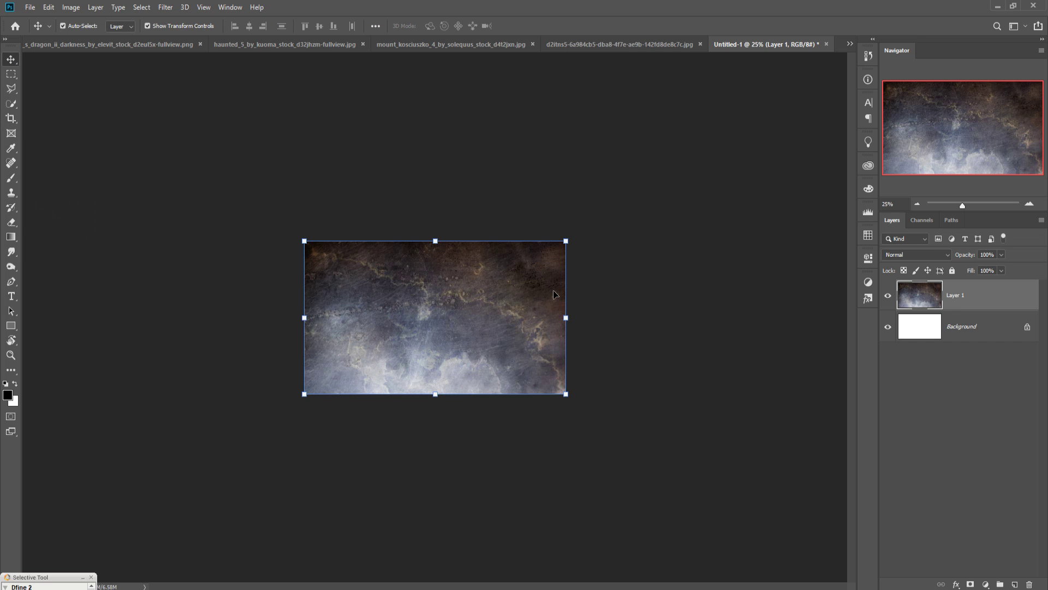
Step: Enlarge the texture layer proportionally to 113.98%, keeping its lower-left corner anchored to the canvas
scroll(555, 295, down, 2)
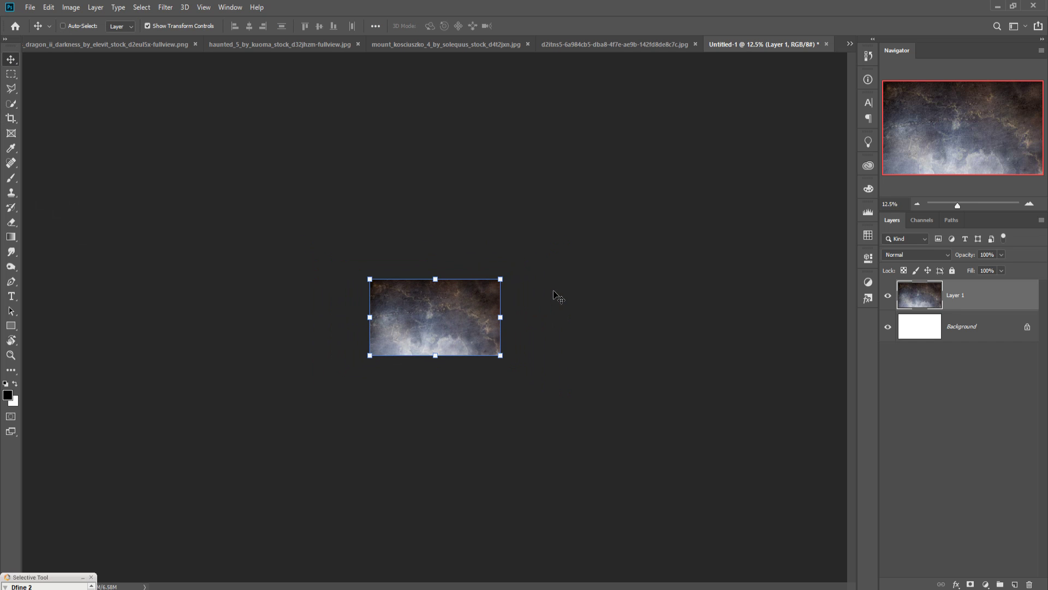
scroll(555, 295, up, 3)
scroll(555, 295, up, 1)
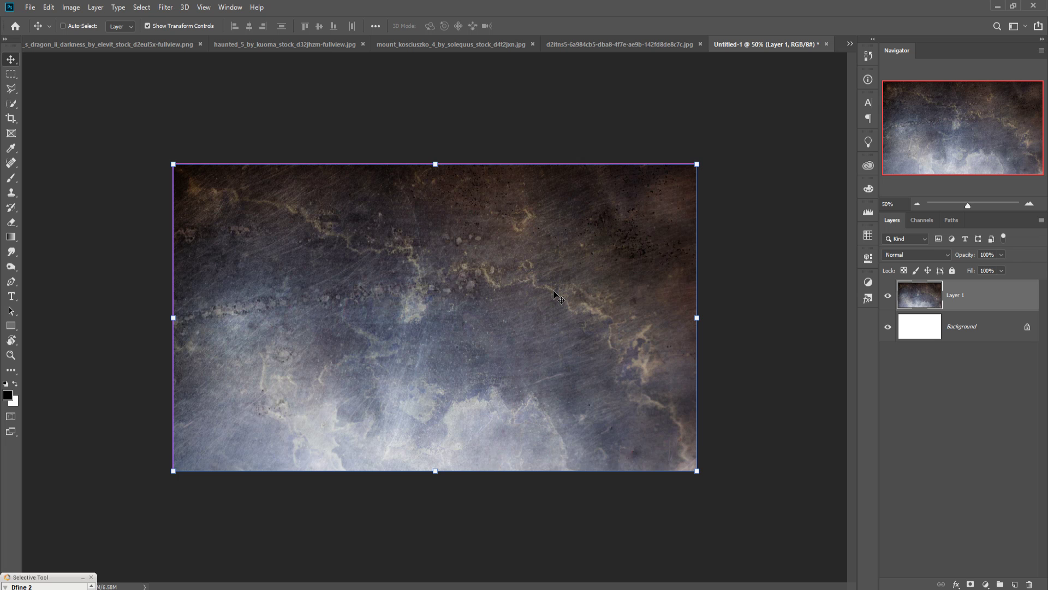
key(ctrl+plus)
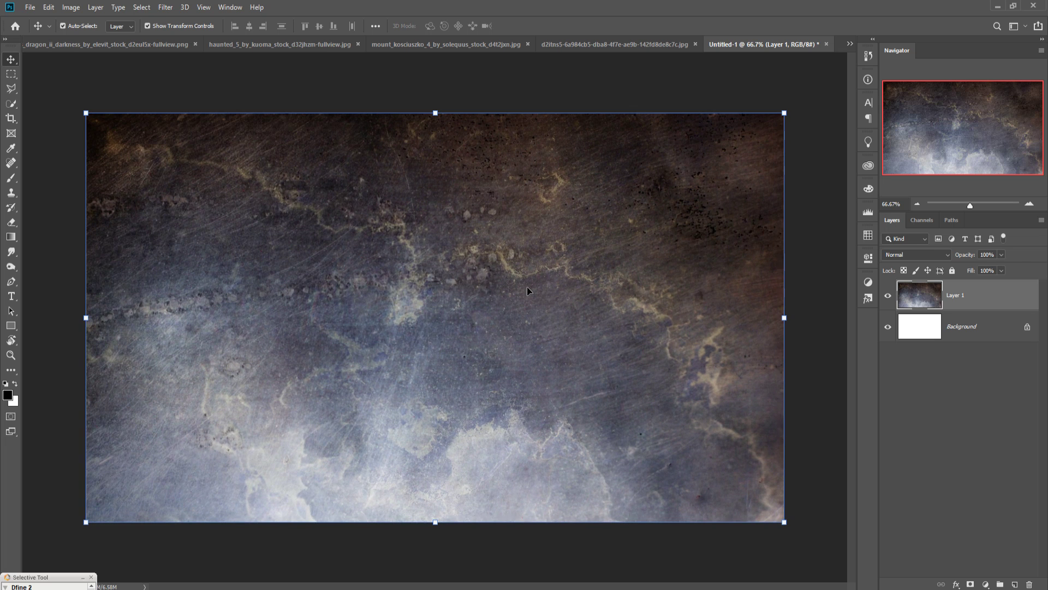
drag(781, 120, 881, 48)
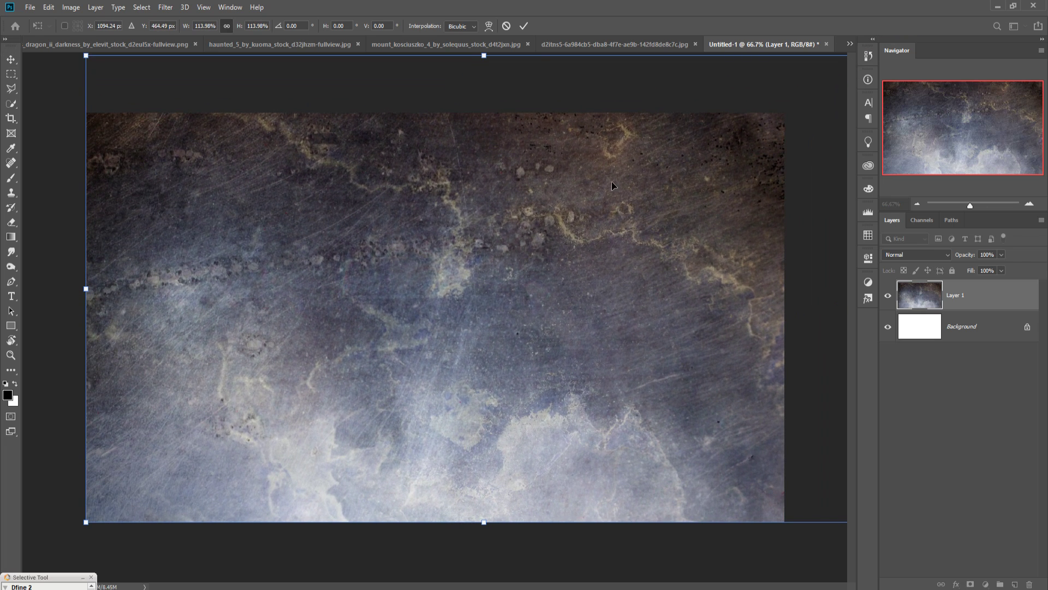
click(525, 26)
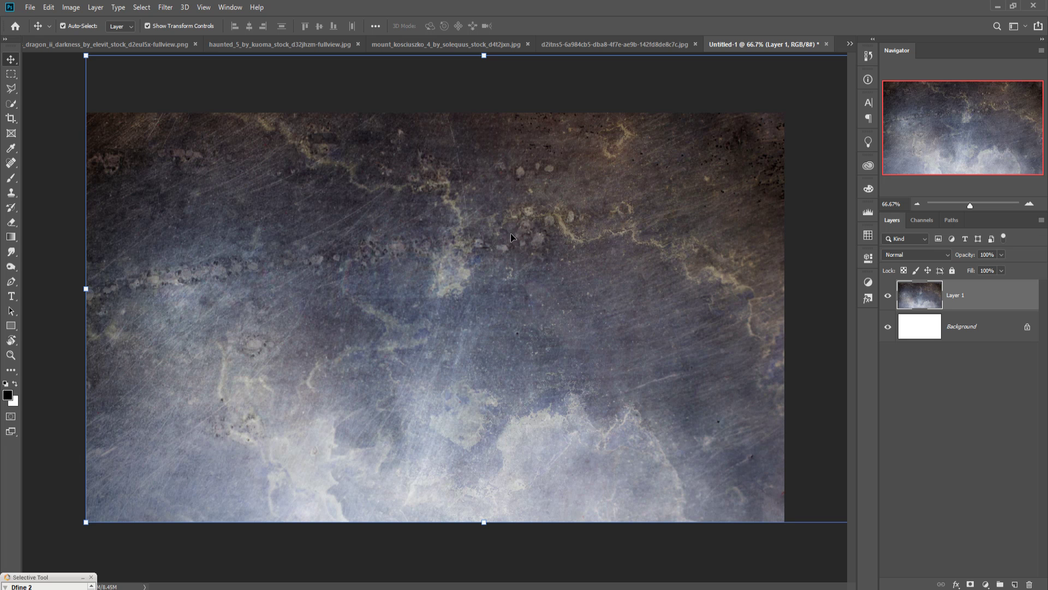
Step: Copy the rock from cliff_precut_10_by_stockopedia_d465hwa-pre.png into Untitled-1 as a new layer and close the cliff document
click(851, 43)
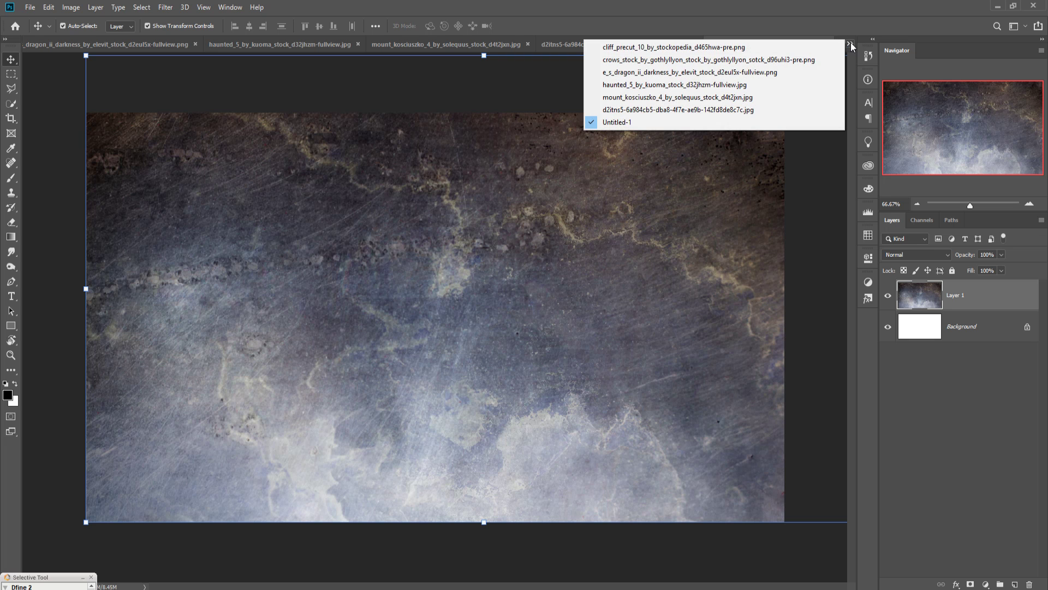
click(794, 44)
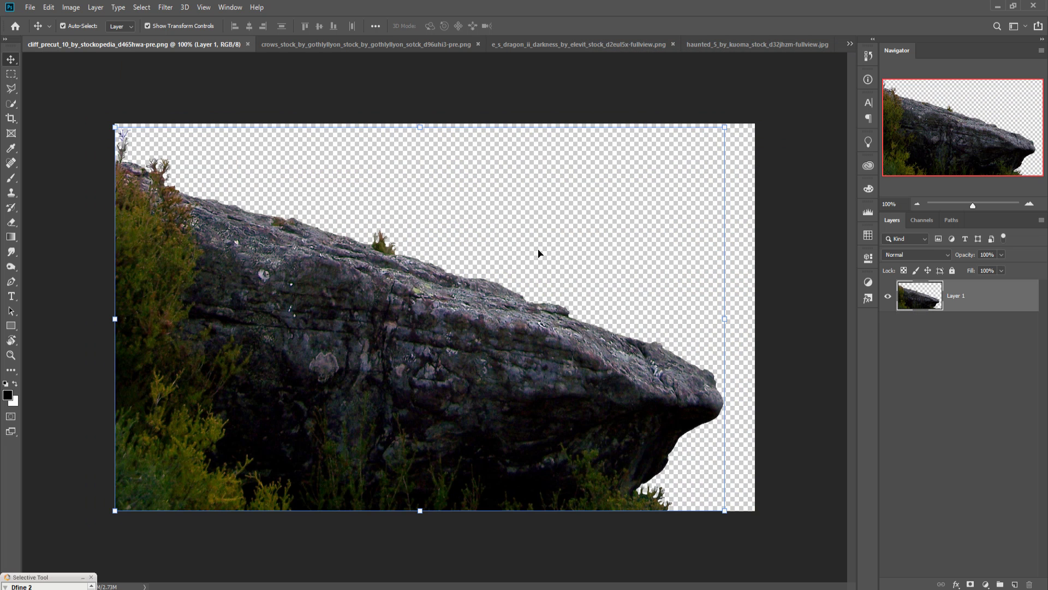
drag(104, 46, 479, 121)
drag(313, 363, 320, 364)
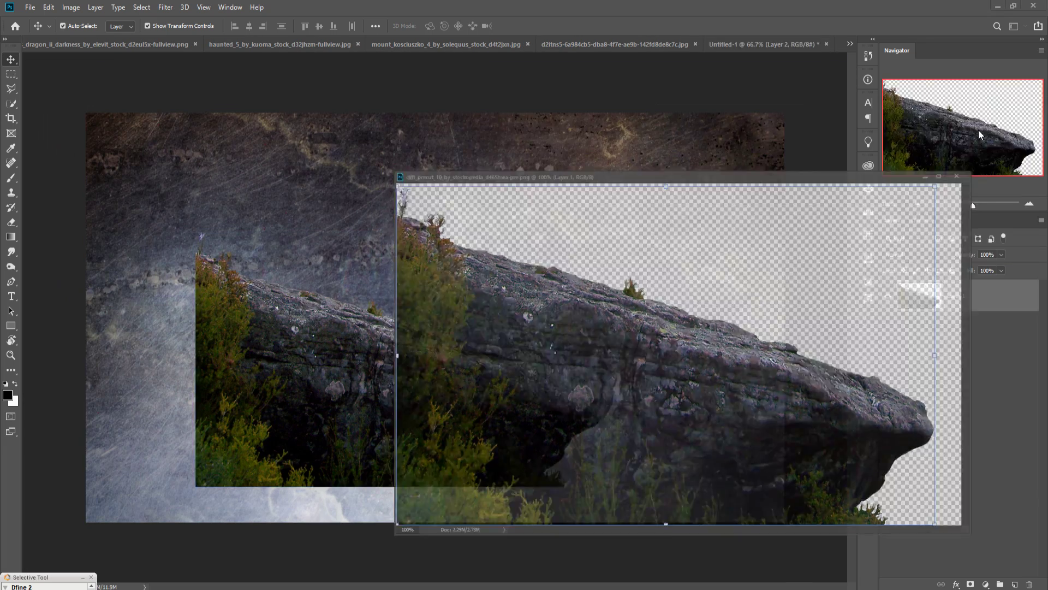
click(986, 123)
Step: Move the cliff into the lower-left corner of the canvas and scale it up to 118.94%
drag(475, 441, 363, 451)
drag(491, 506, 567, 553)
drag(391, 451, 393, 438)
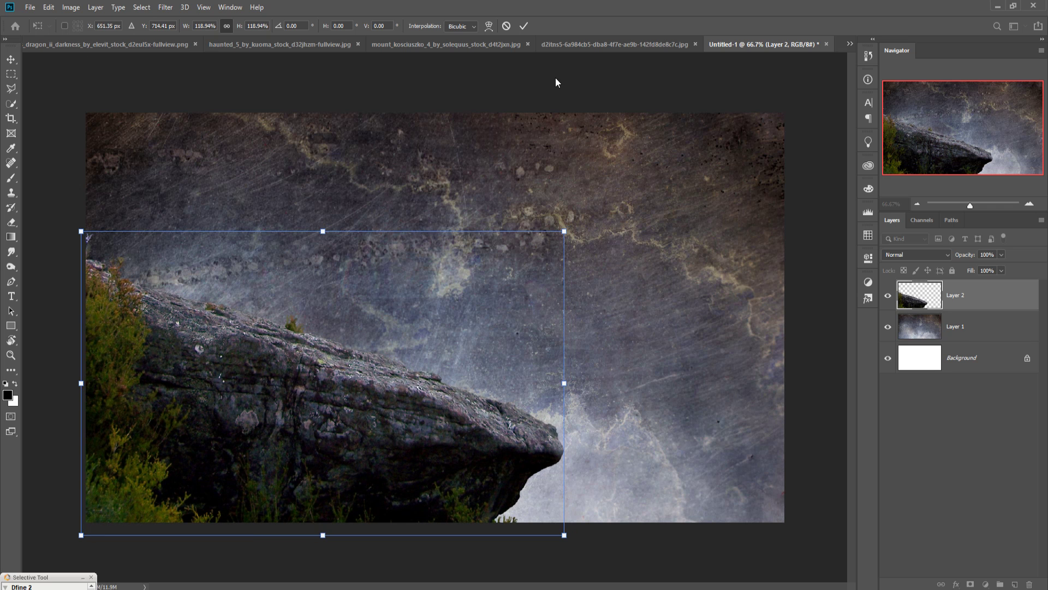
click(523, 26)
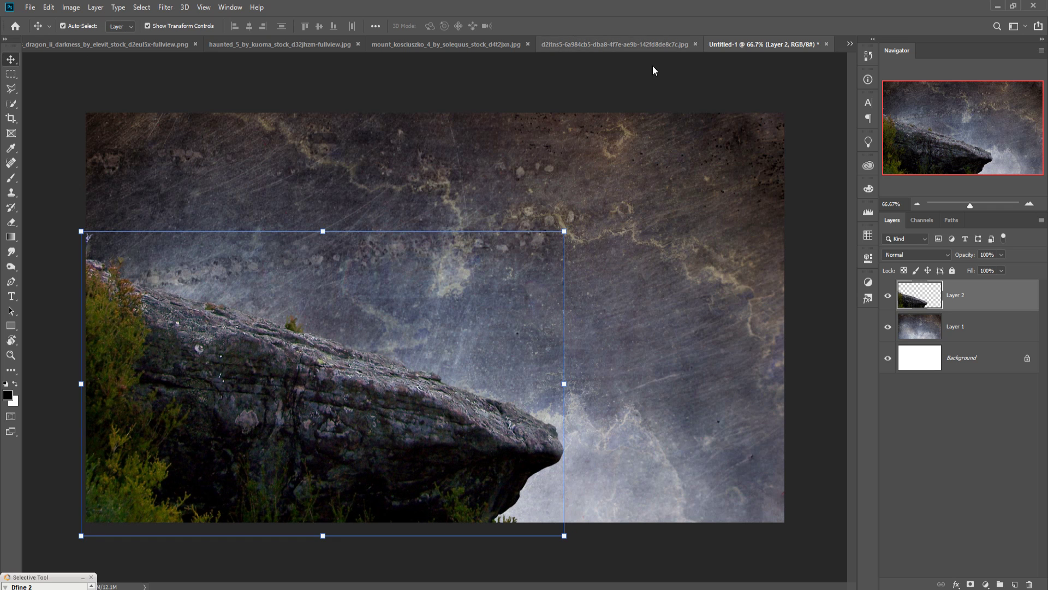
Step: In haunted_5_by_kuoma_stock_d32jhzm-fullview.jpg, select the whole woman, including her hair and white dress, with the Quick Selection tool
click(851, 43)
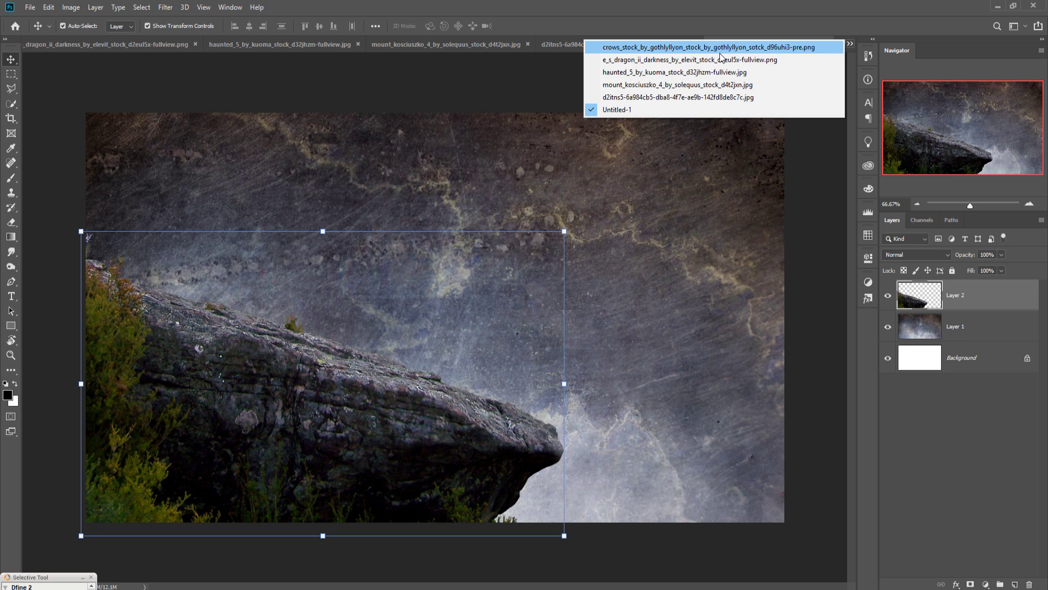
click(707, 72)
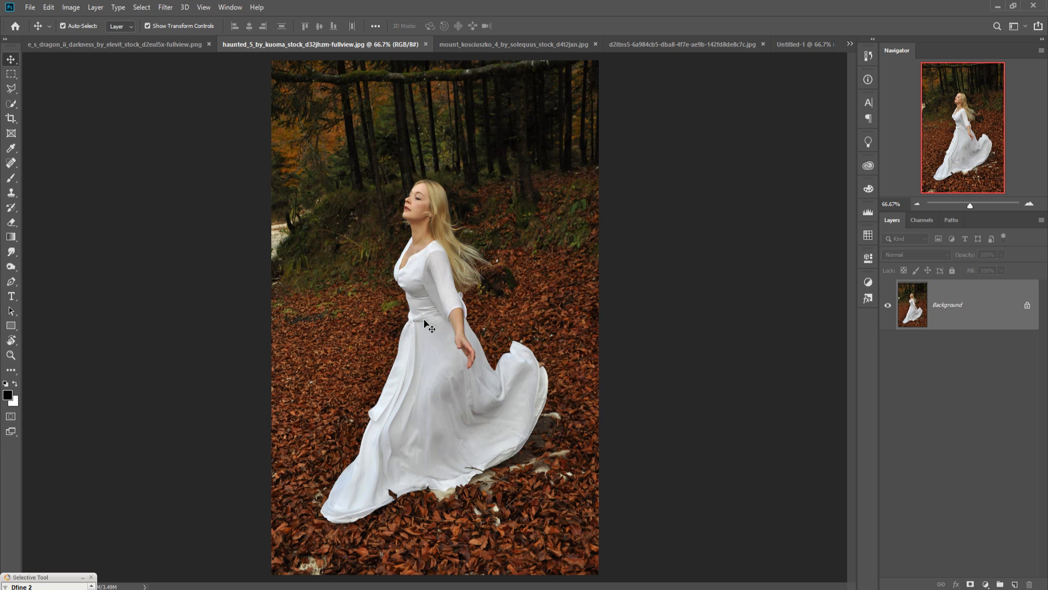
click(11, 107)
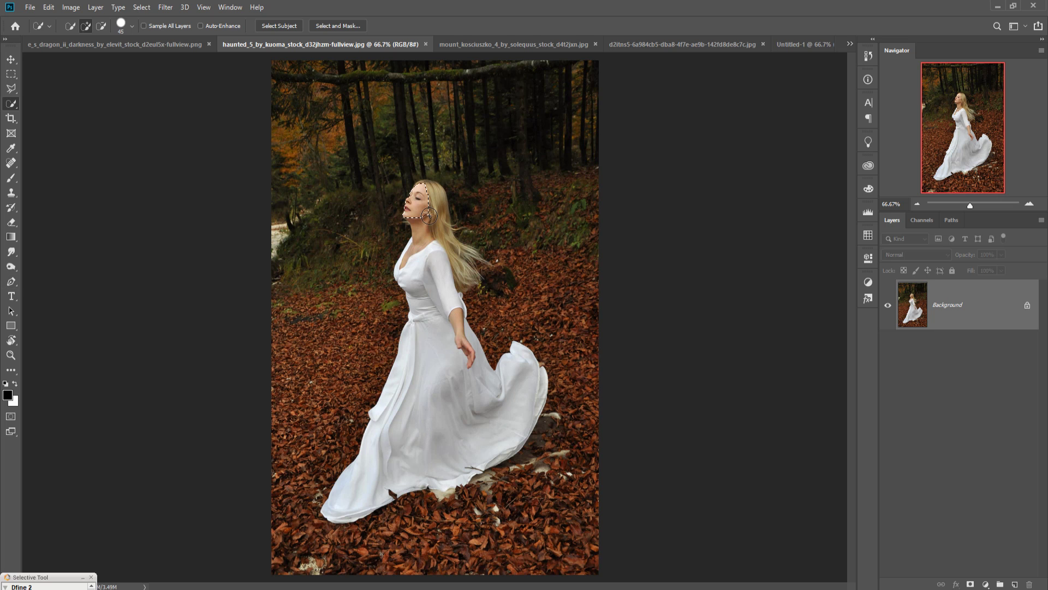
mouse_move(429, 216)
mouse_down()
mouse_move(447, 275)
mouse_move(457, 266)
mouse_move(432, 315)
mouse_move(434, 381)
mouse_move(424, 435)
mouse_move(423, 359)
mouse_move(416, 433)
mouse_move(510, 424)
mouse_up()
key(ctrl+plus)
key(ctrl+plus)
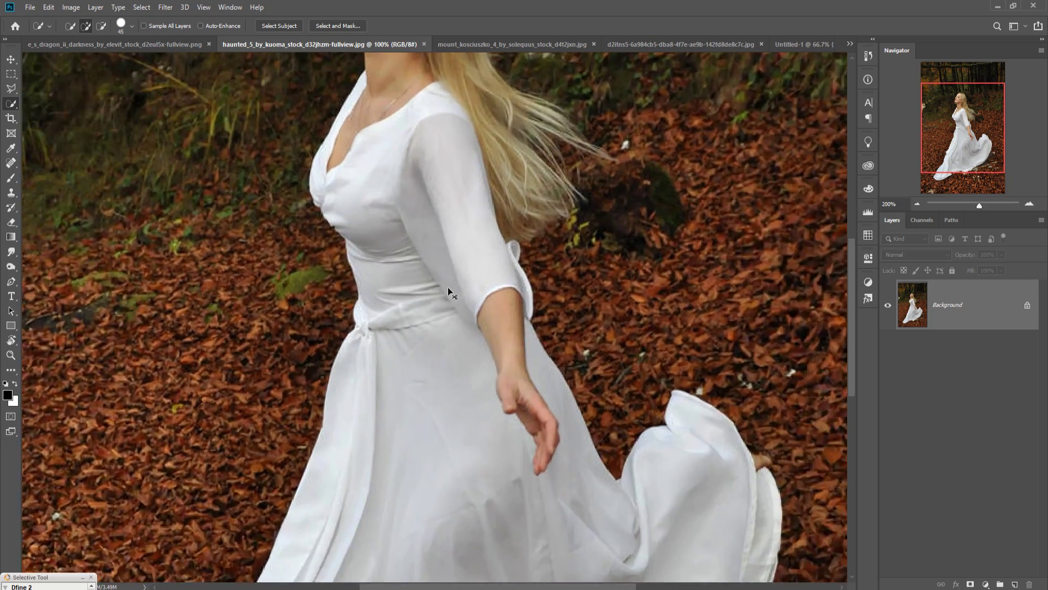
key(ctrl+plus)
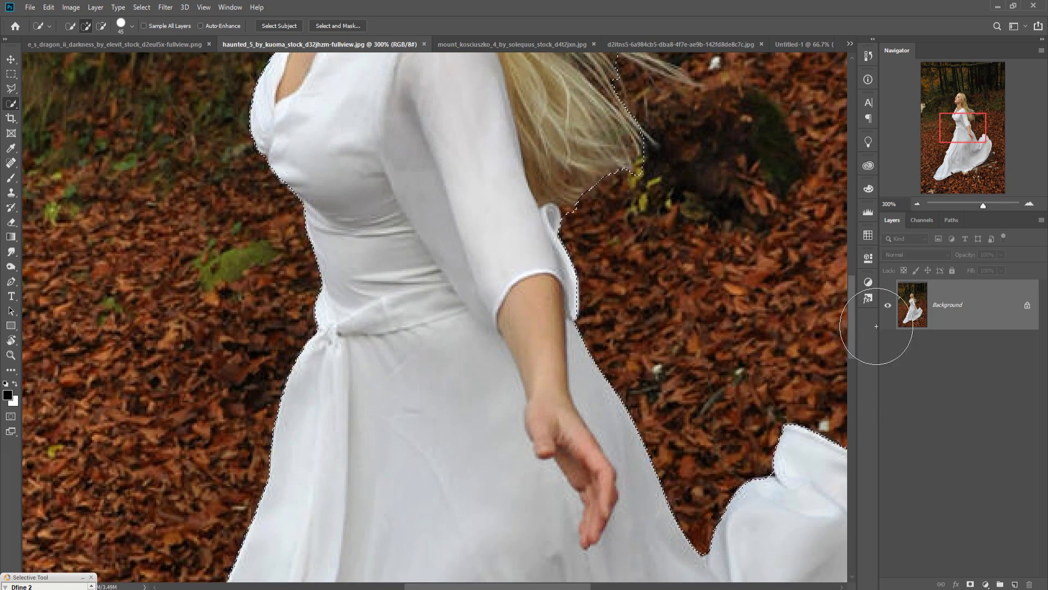
drag(850, 312, 850, 251)
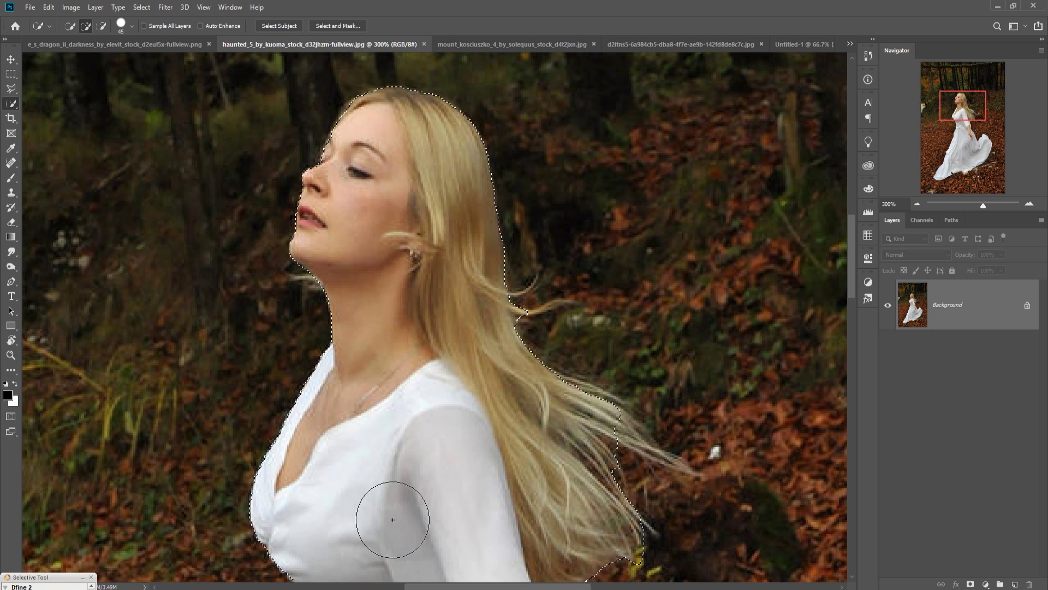
Step: Copy the selected woman into Untitled-1 as a new layer above the cliff and put away the source image's window
click(11, 60)
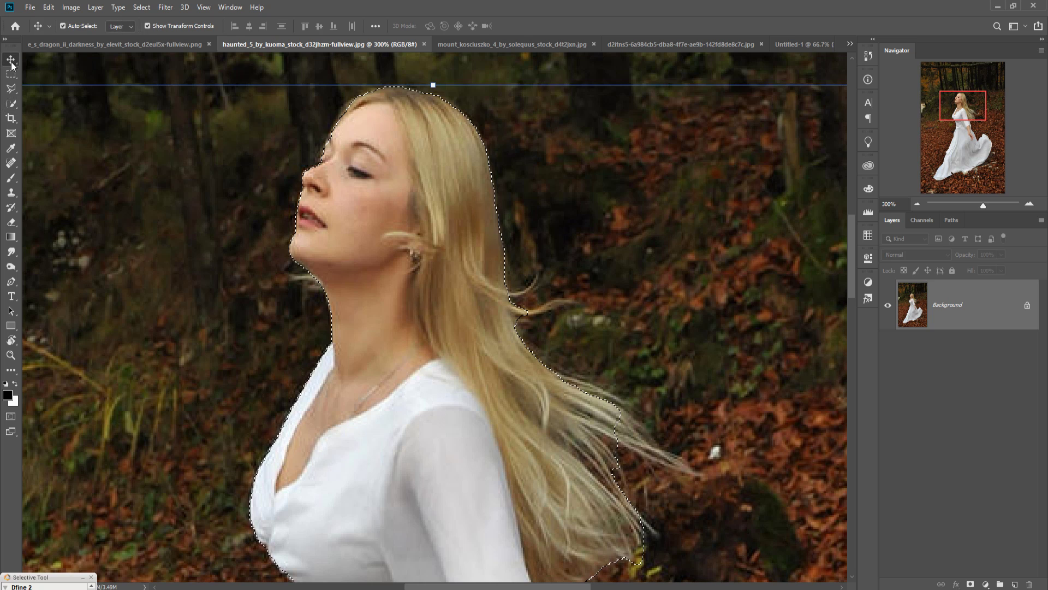
drag(322, 47, 612, 61)
drag(843, 277, 471, 274)
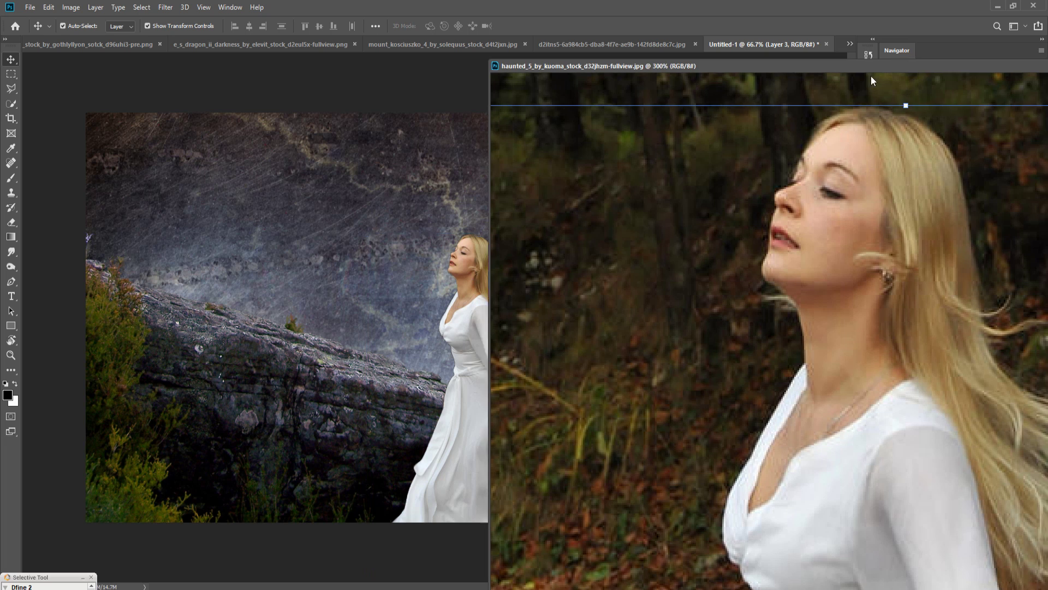
drag(871, 64, 505, 122)
click(955, 123)
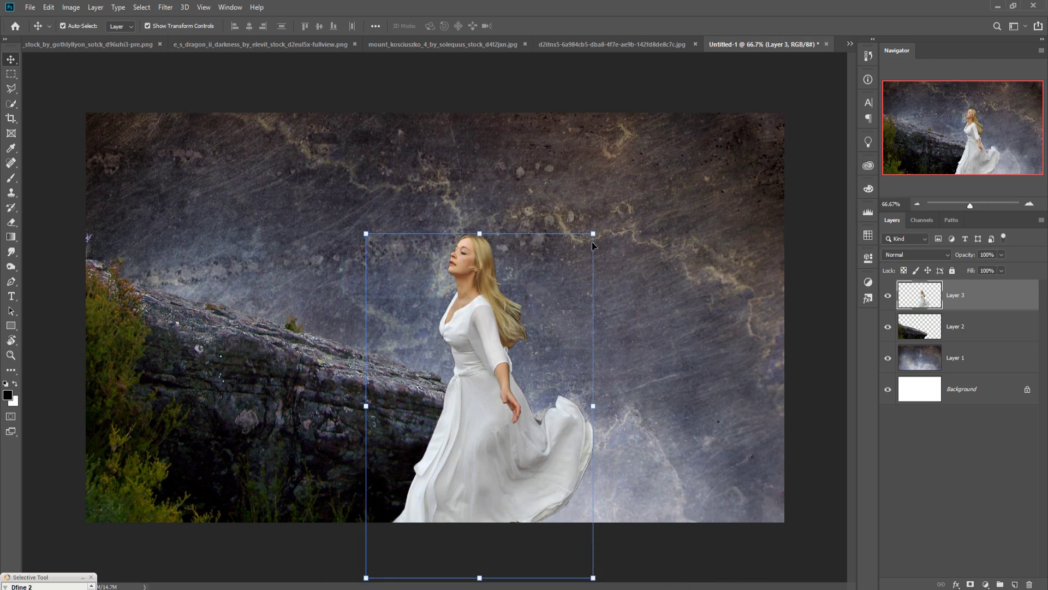
Step: Scale the woman up to 107.94%, flip her horizontally and move her up onto the cliff's tip
drag(597, 240, 667, 250)
drag(505, 352, 400, 295)
click(30, 8)
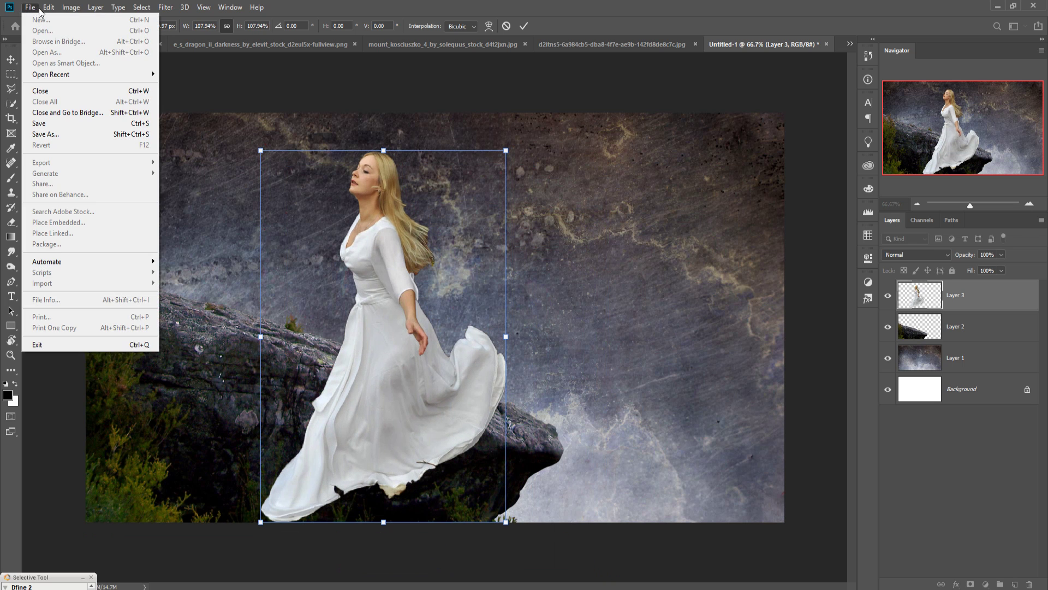
mouse_move(45, 11)
mouse_move(85, 270)
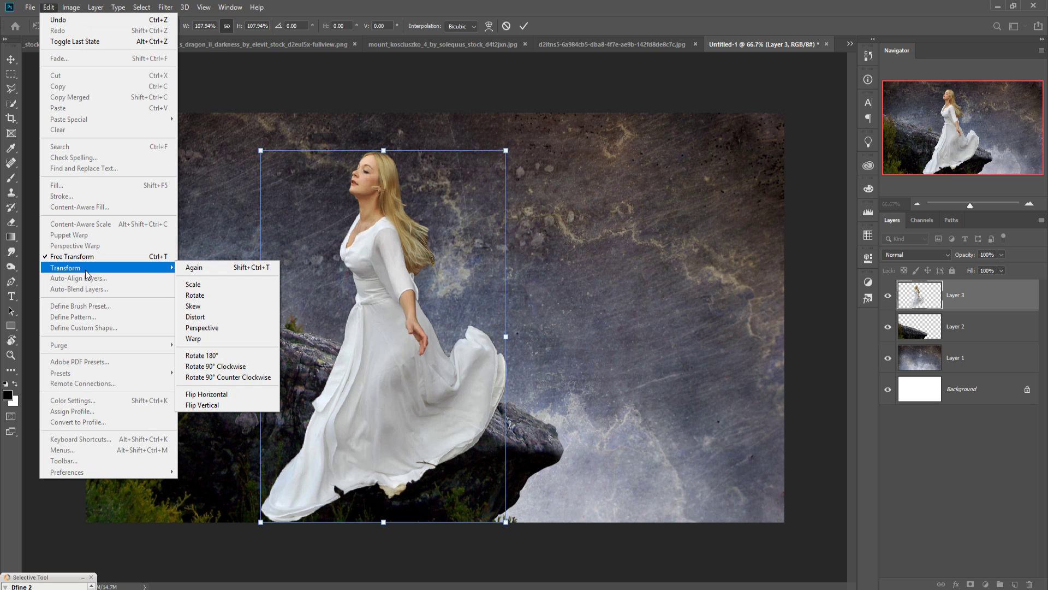
click(219, 397)
drag(380, 353, 406, 280)
key(Return)
Step: Shift the cliff down and to the left, and scale the woman to 75.49% so she stands near its edge
click(955, 330)
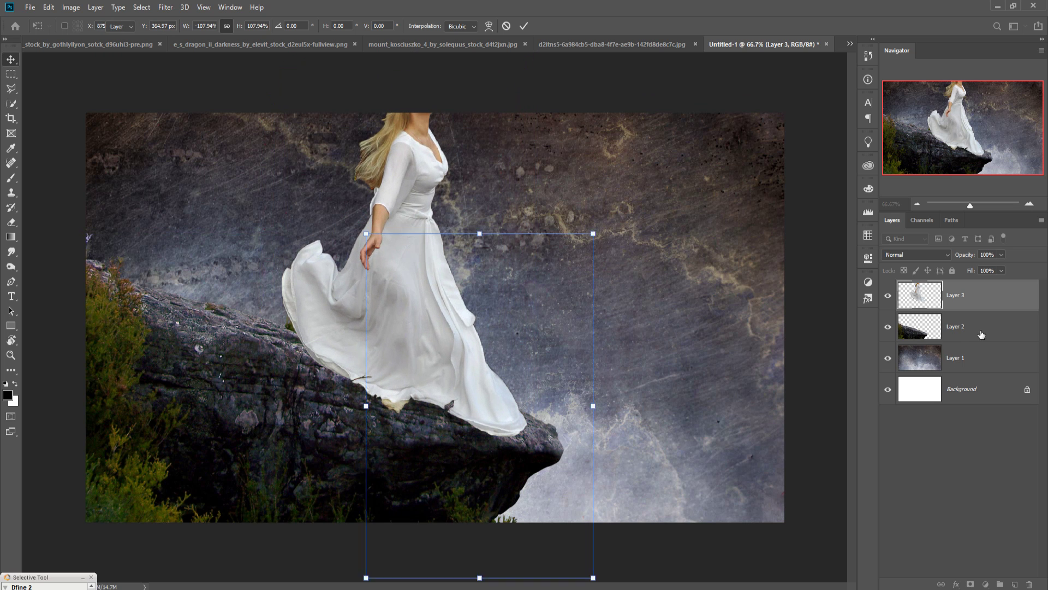
drag(432, 457, 381, 486)
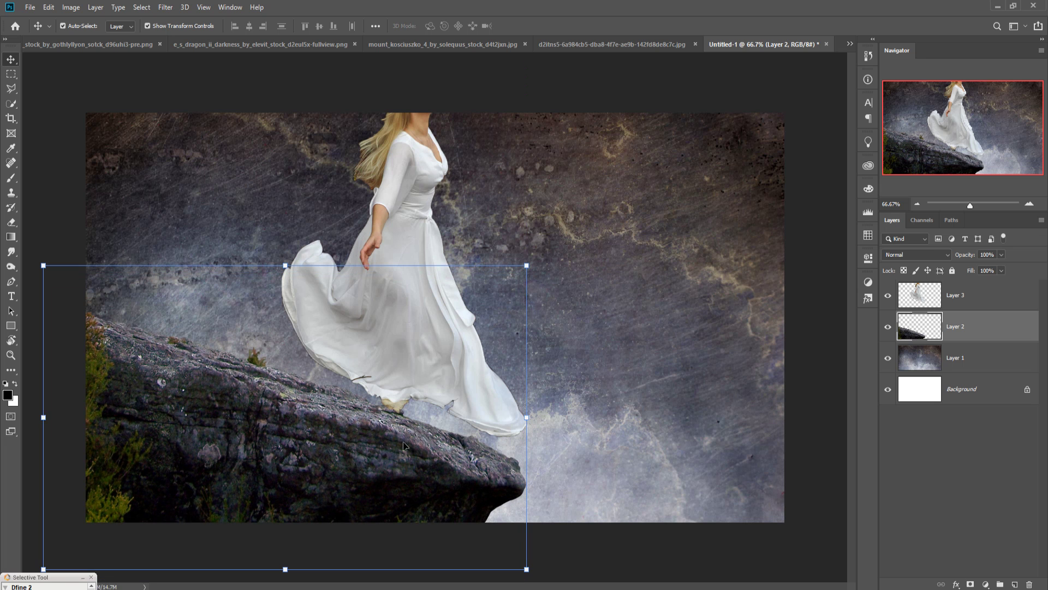
click(971, 300)
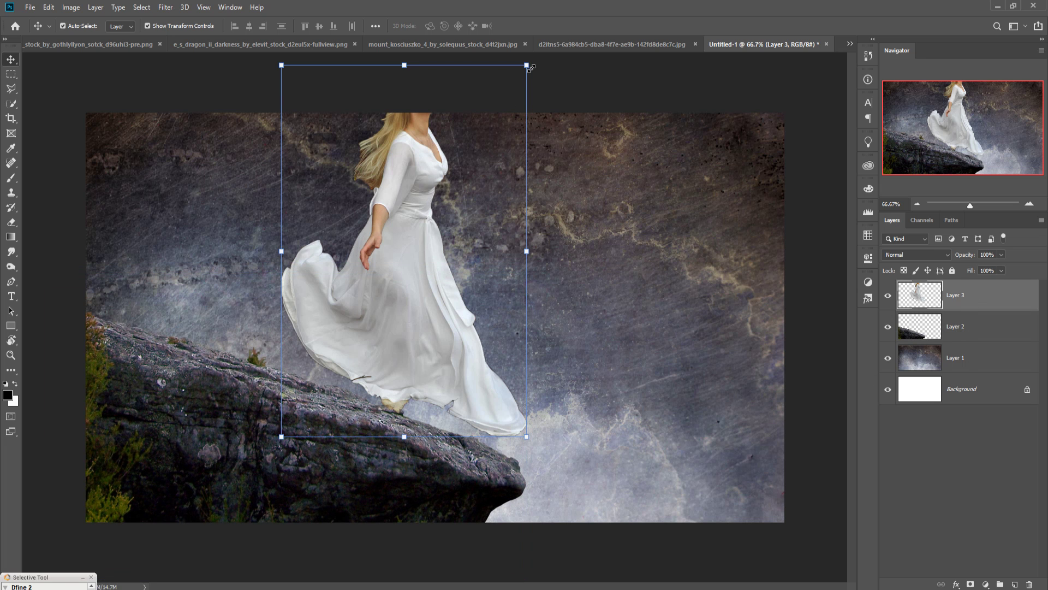
drag(529, 68, 491, 131)
drag(476, 154, 470, 166)
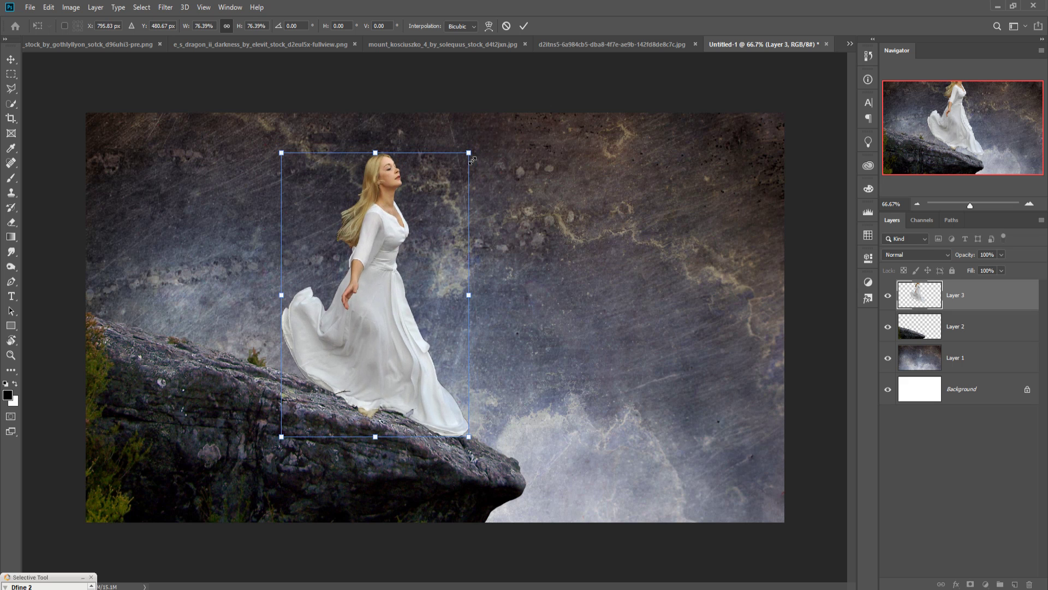
mouse_move(375, 323)
mouse_down()
mouse_move(380, 339)
mouse_move(365, 335)
mouse_up()
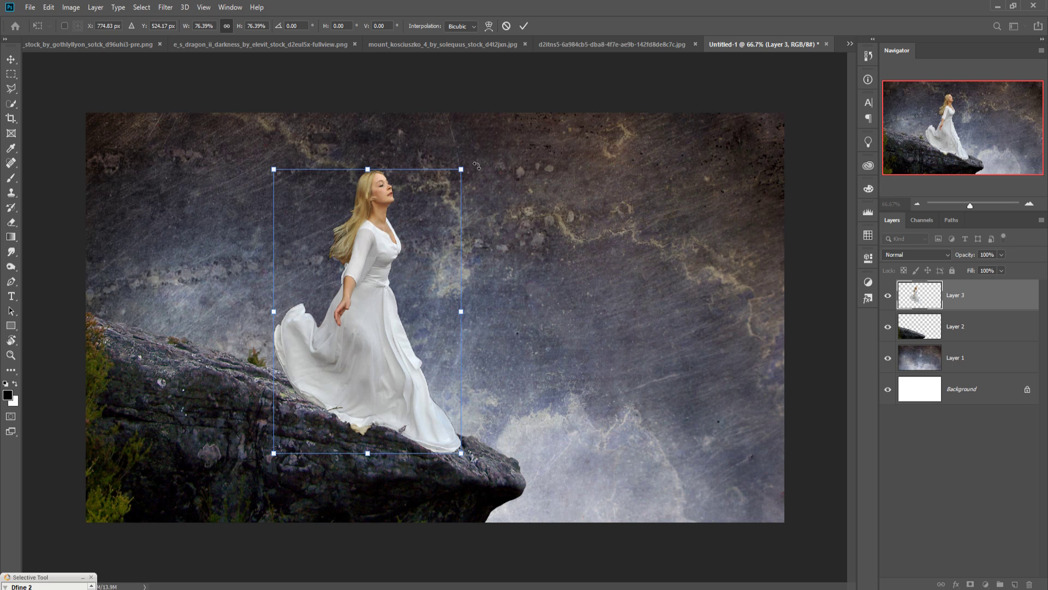
drag(468, 174, 465, 177)
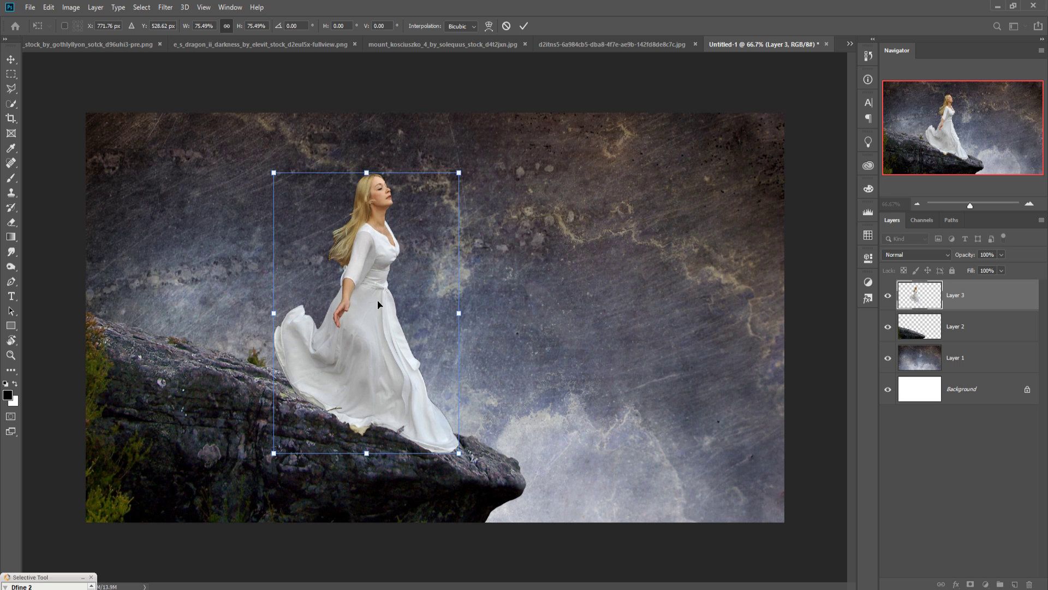
click(523, 25)
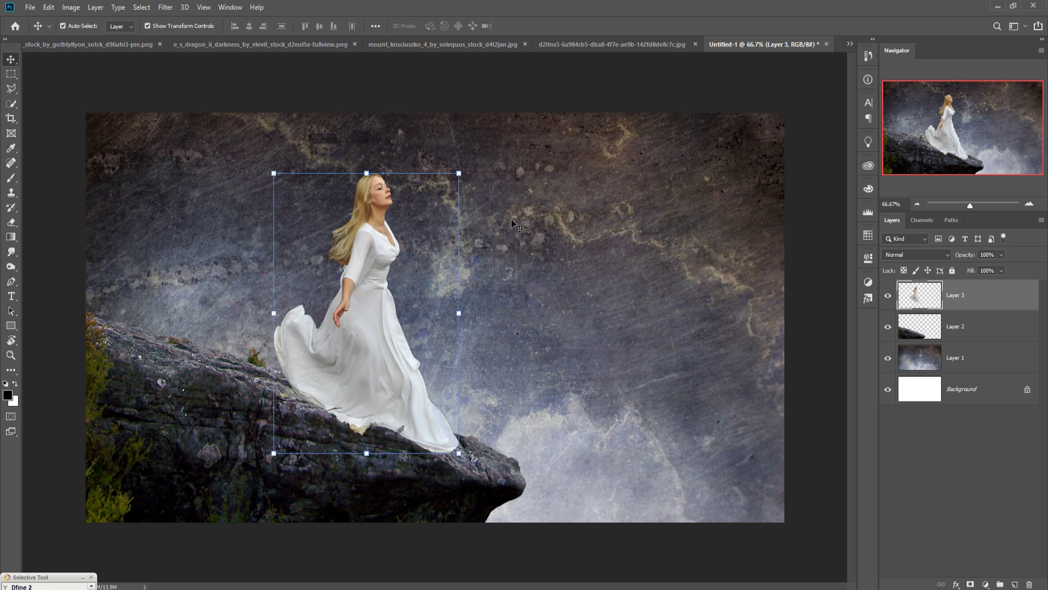
Step: Copy the dragon from e_s_dragon_ii_darkness_by_elevit_stock_d2eul5x-fullview.png into Untitled-1 as a new top layer and minimize the dragon document
click(254, 48)
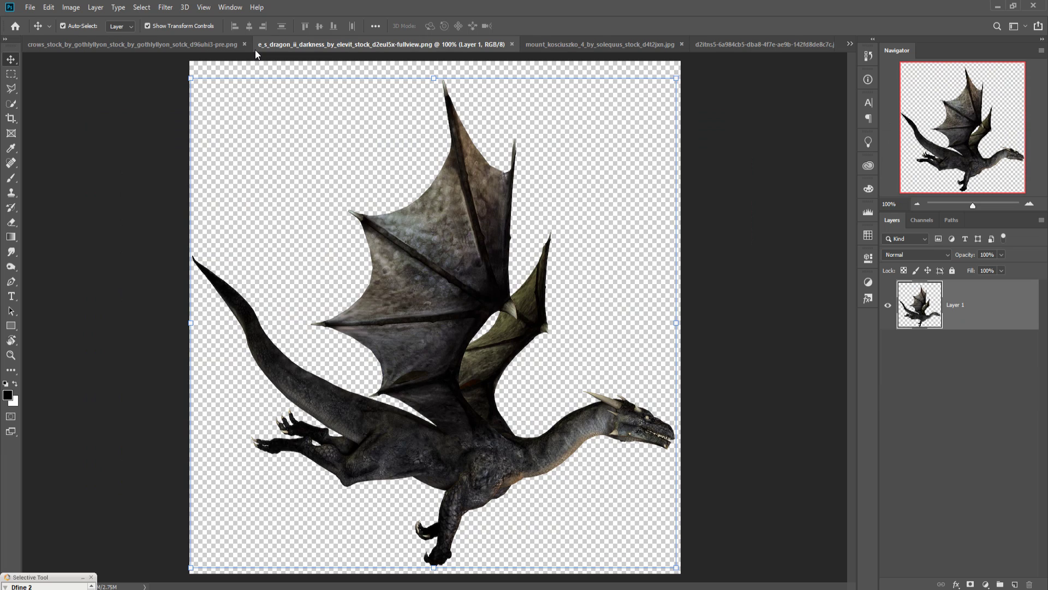
drag(333, 48, 614, 57)
drag(788, 380, 352, 342)
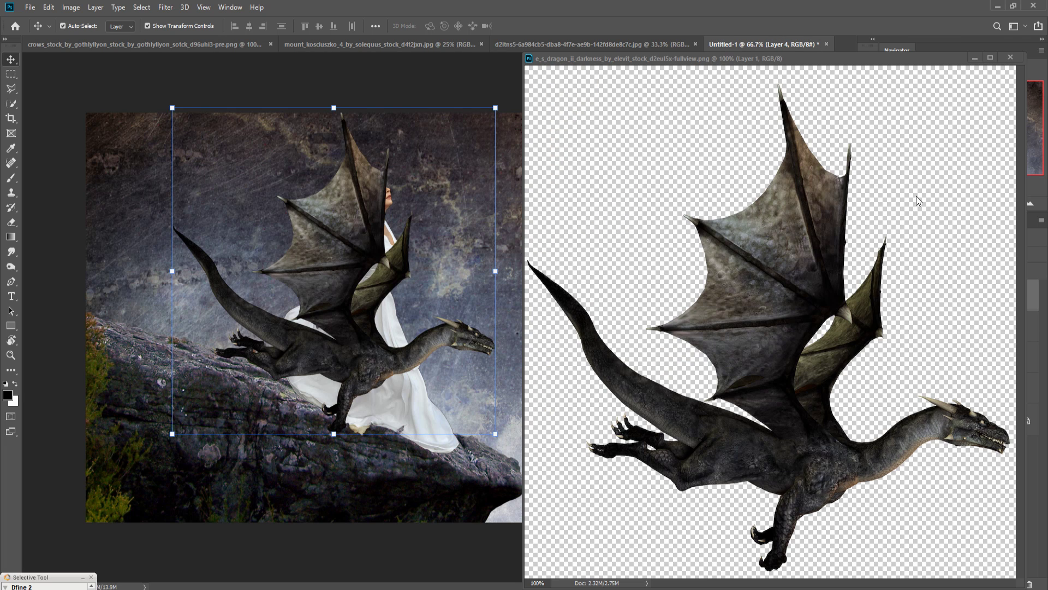
click(975, 56)
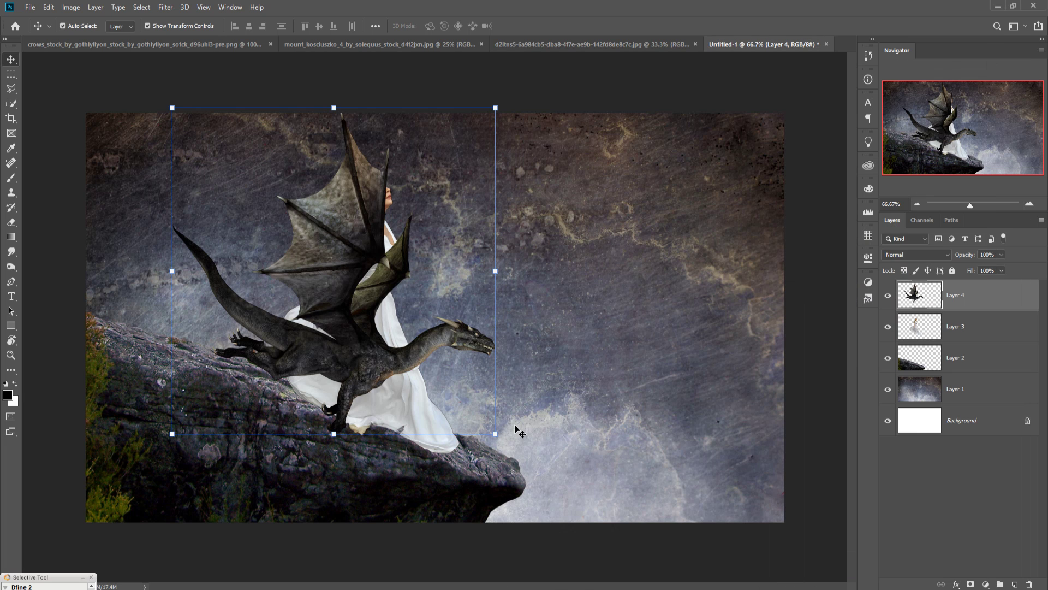
Step: Enlarge the dragon to 275.79%, rotate it 12.49° and position its neck and head across the front of the woman and cliff
drag(496, 434, 564, 456)
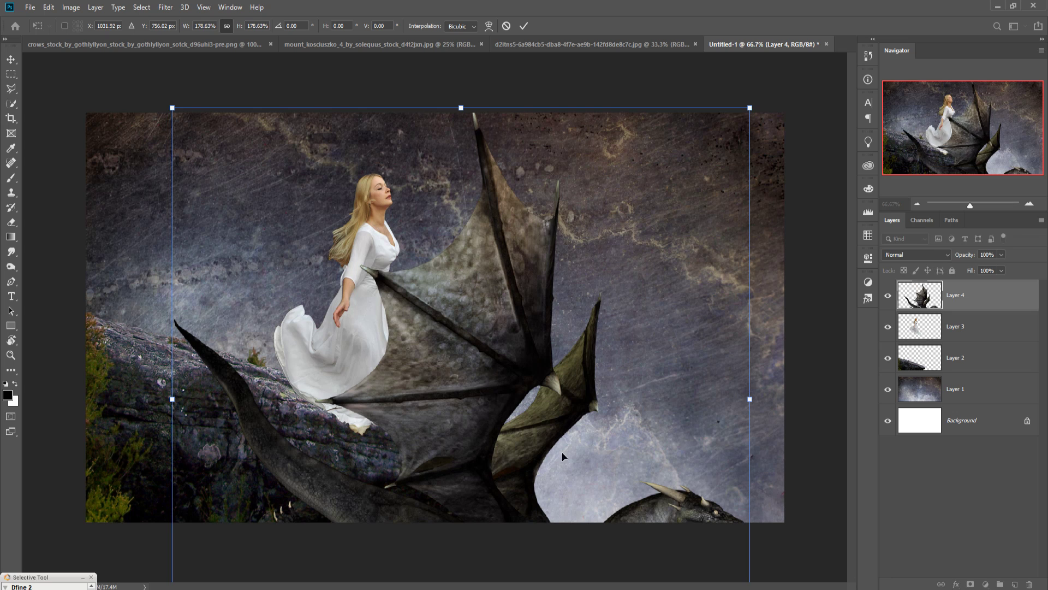
drag(475, 444, 277, 393)
drag(563, 573, 677, 582)
drag(284, 437, 219, 415)
drag(606, 235, 601, 328)
drag(192, 472, 244, 389)
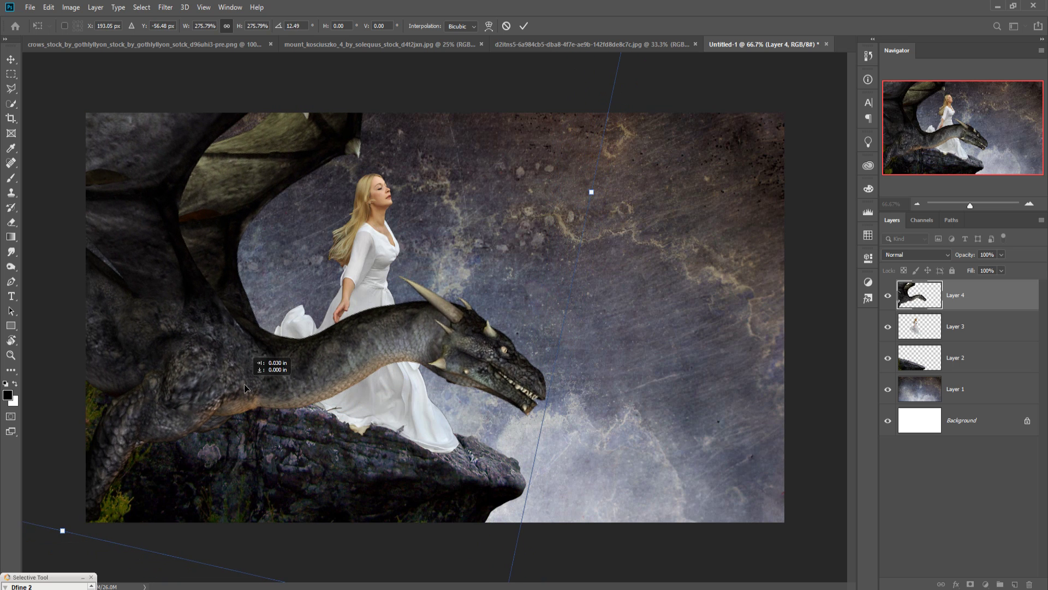
click(521, 29)
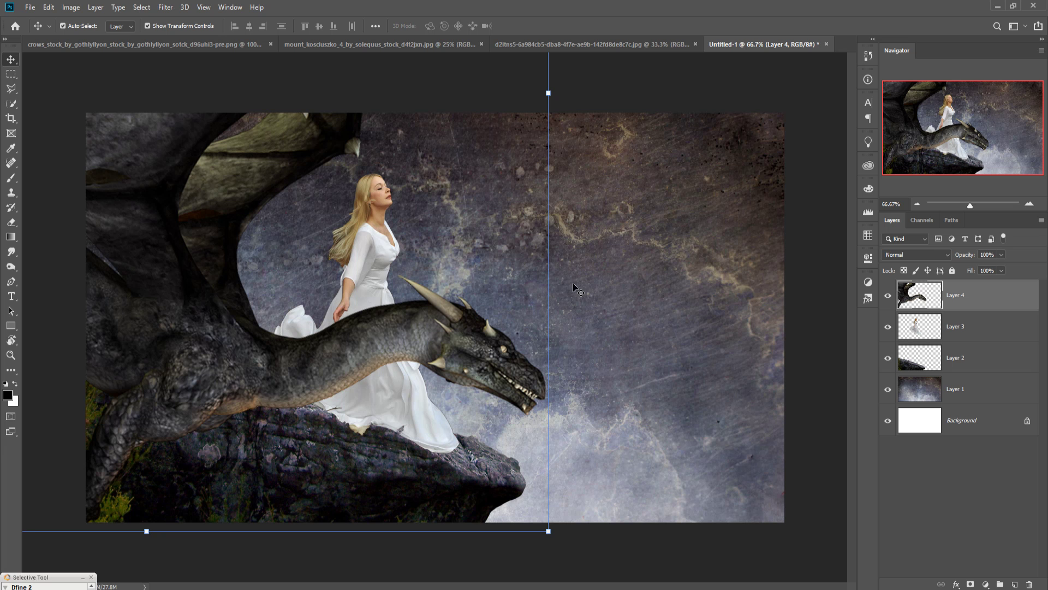
Step: Smudge the rough ends of the woman's hair on Layer 3 into flowing strands with a 4 px brush at 75% strength
click(956, 328)
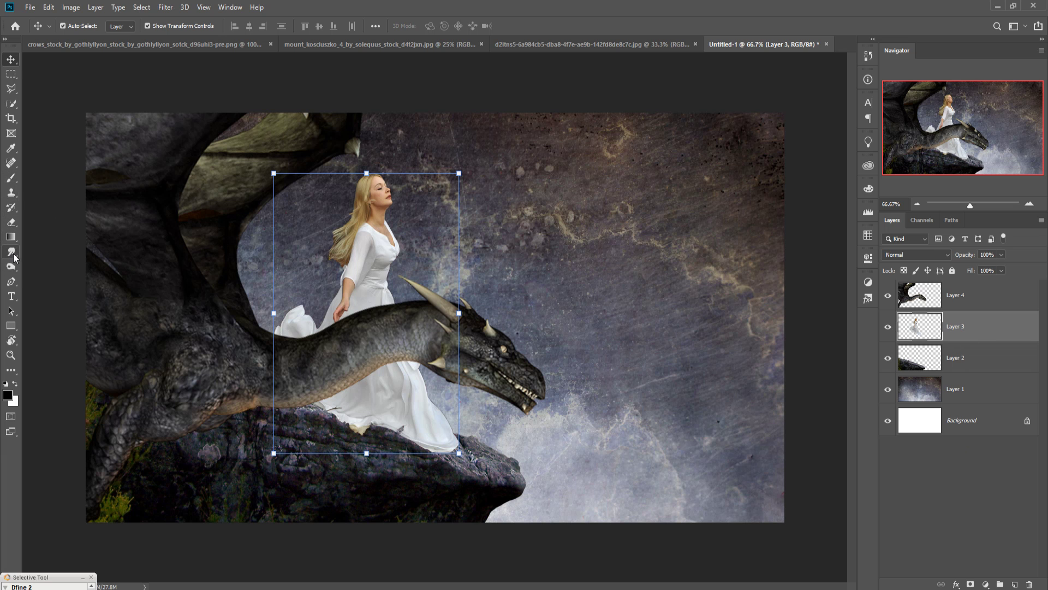
mouse_move(11, 252)
mouse_down()
mouse_move(53, 257)
mouse_move(48, 279)
mouse_up()
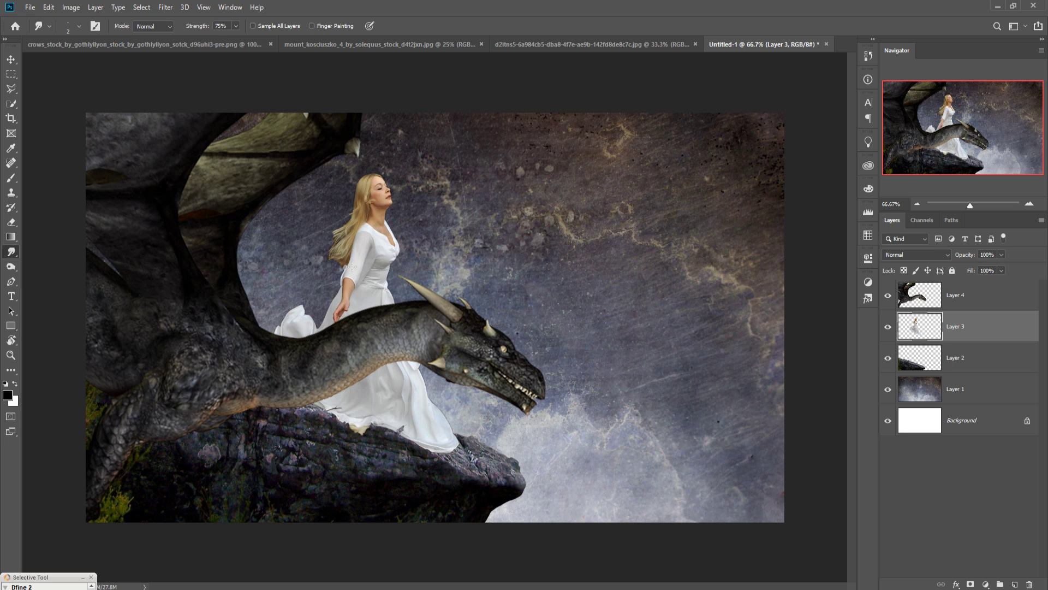
key(ctrl+plus)
key(ctrl+plus)
key(ctrl+plus)
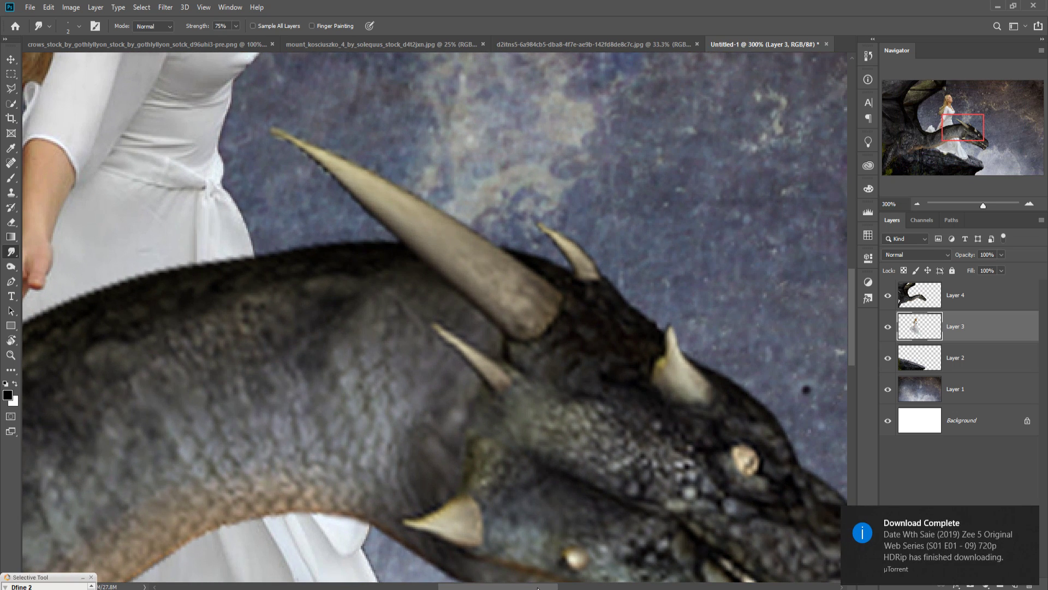
scroll(538, 587, left, 6)
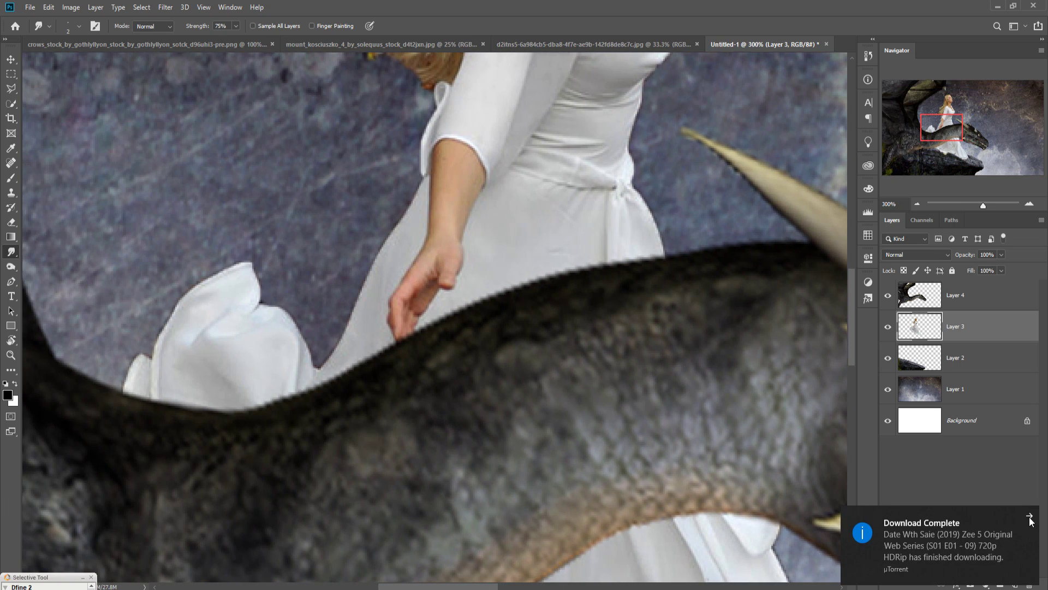
click(1030, 518)
drag(853, 312, 854, 279)
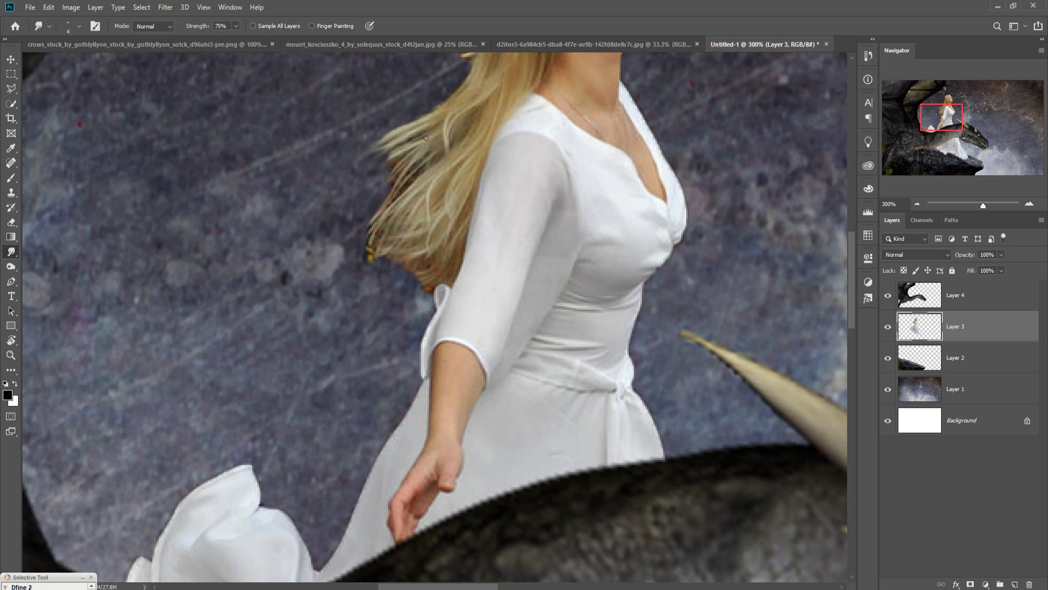
mouse_move(425, 138)
mouse_down()
mouse_move(358, 198)
mouse_move(403, 164)
mouse_move(360, 210)
mouse_move(397, 166)
mouse_move(369, 216)
mouse_move(406, 169)
mouse_move(364, 237)
mouse_move(385, 212)
mouse_move(363, 287)
mouse_move(416, 246)
mouse_move(396, 277)
mouse_move(429, 281)
mouse_move(422, 294)
mouse_move(433, 287)
mouse_move(415, 301)
mouse_move(394, 212)
mouse_move(344, 288)
mouse_move(380, 280)
mouse_up()
drag(464, 74, 425, 109)
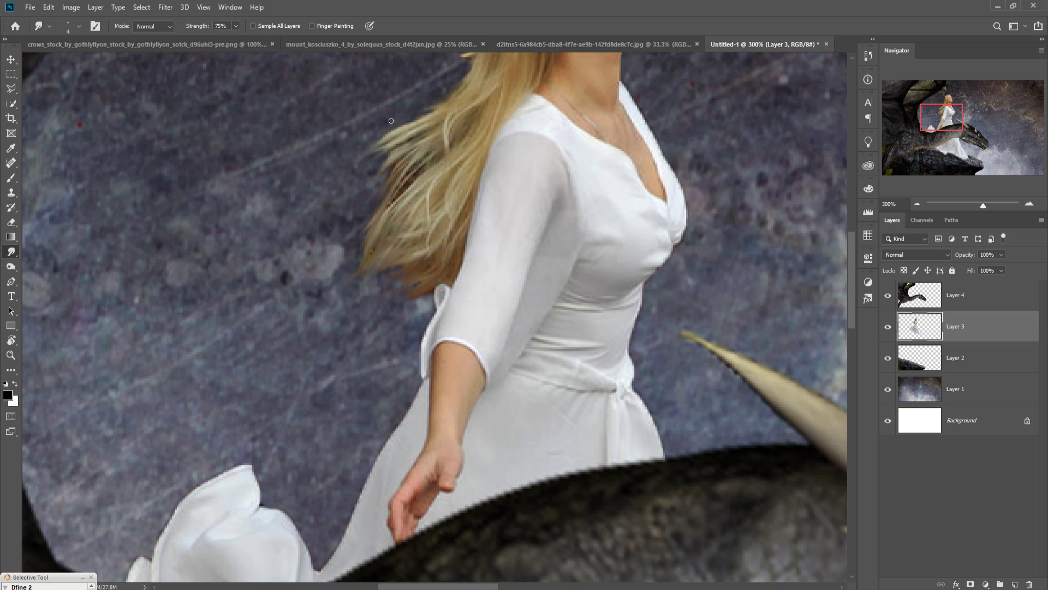
scroll(437, 153, up, 3)
key(v)
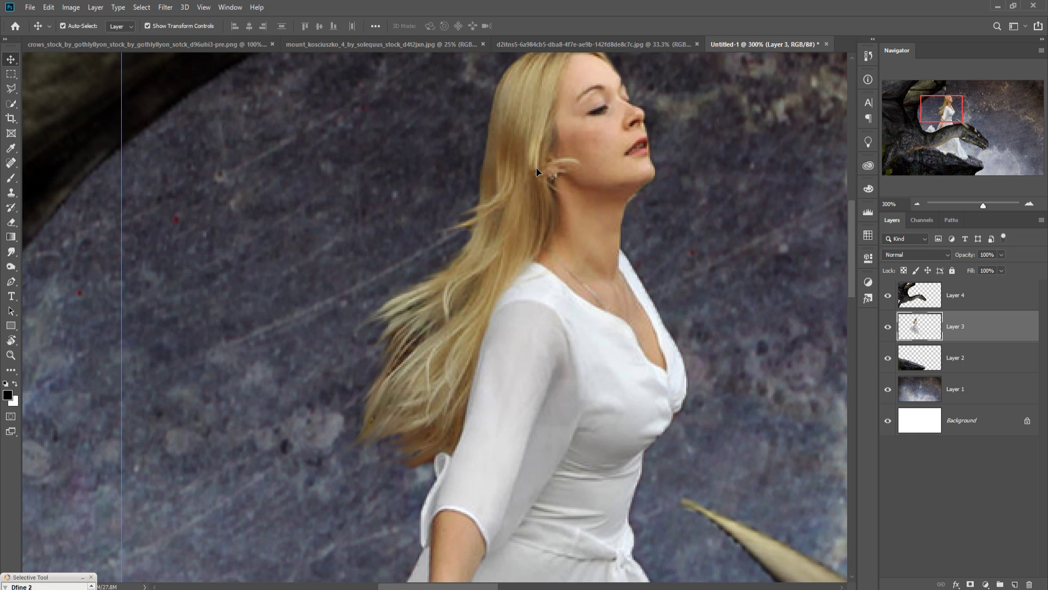
key(ctrl+minus)
key(ctrl+minus)
key(ctrl+minus)
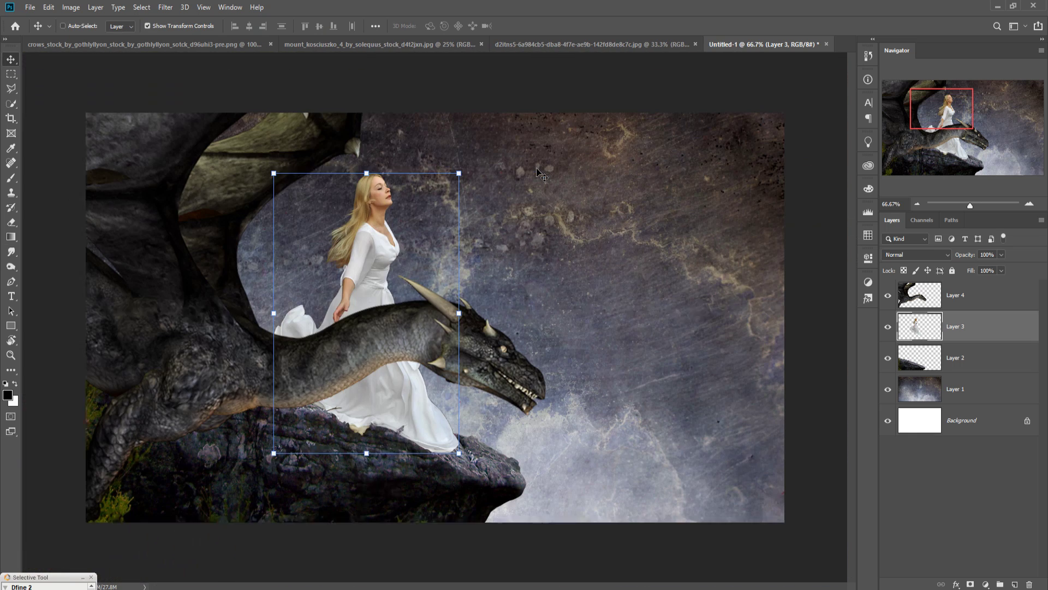
Step: Copy the storm-cloud photo into Untitled-1 as a new layer directly above Layer 1 and minimize the cloud document
click(980, 403)
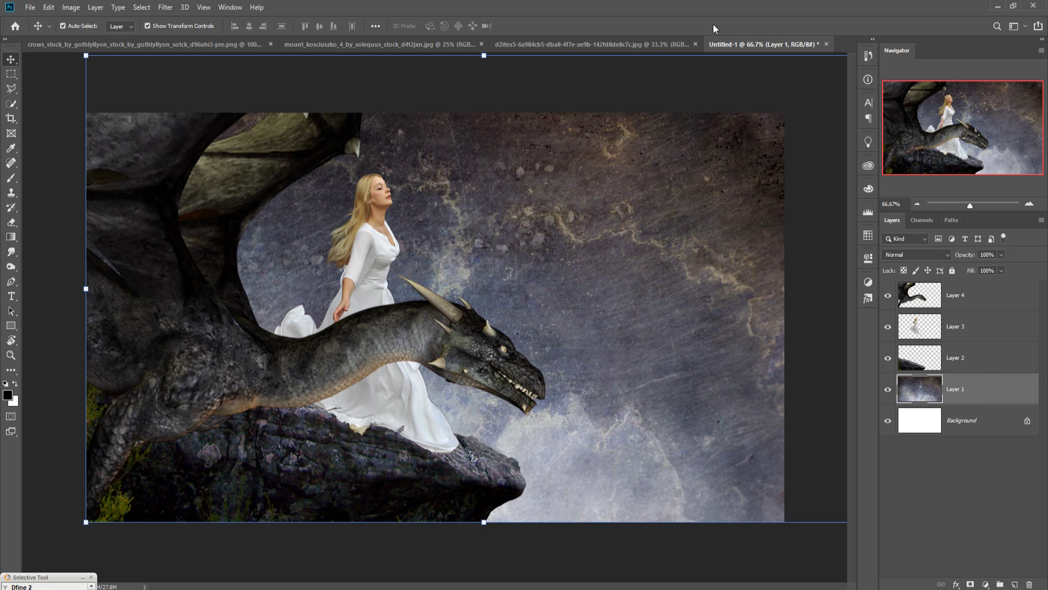
click(622, 43)
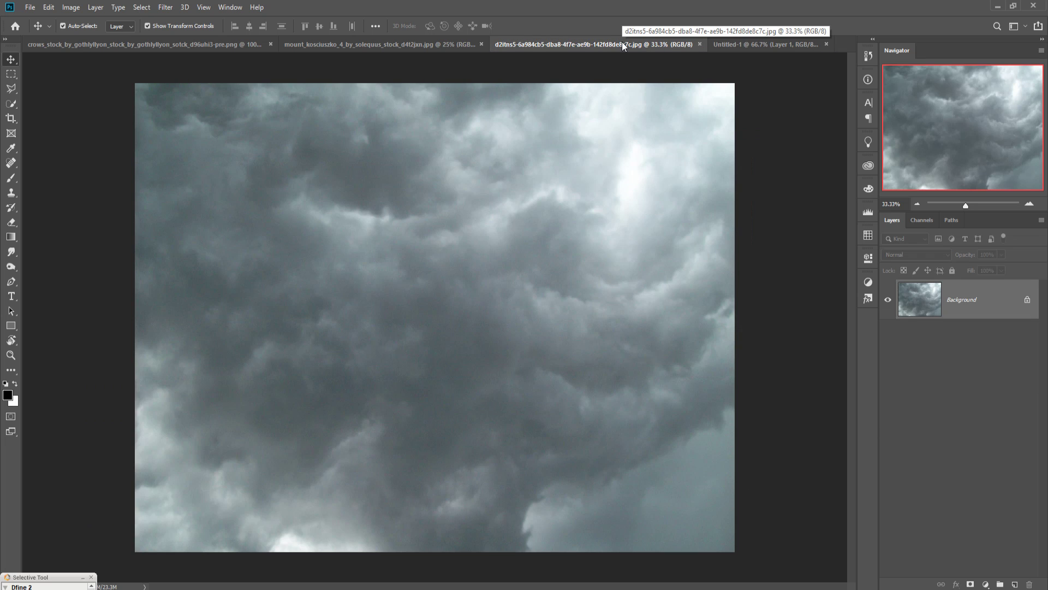
drag(622, 41, 677, 78)
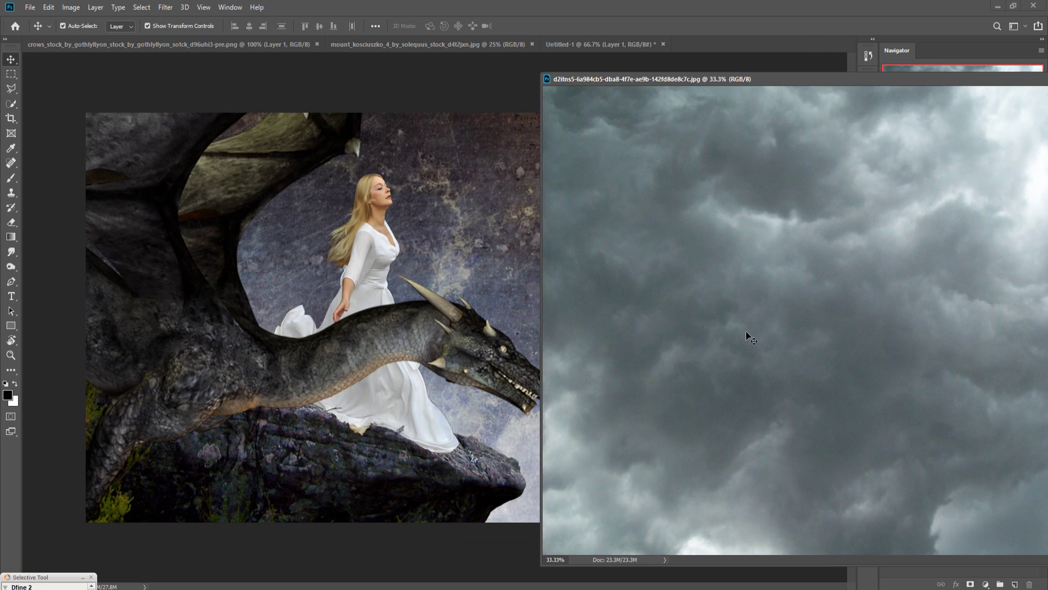
drag(747, 332, 450, 264)
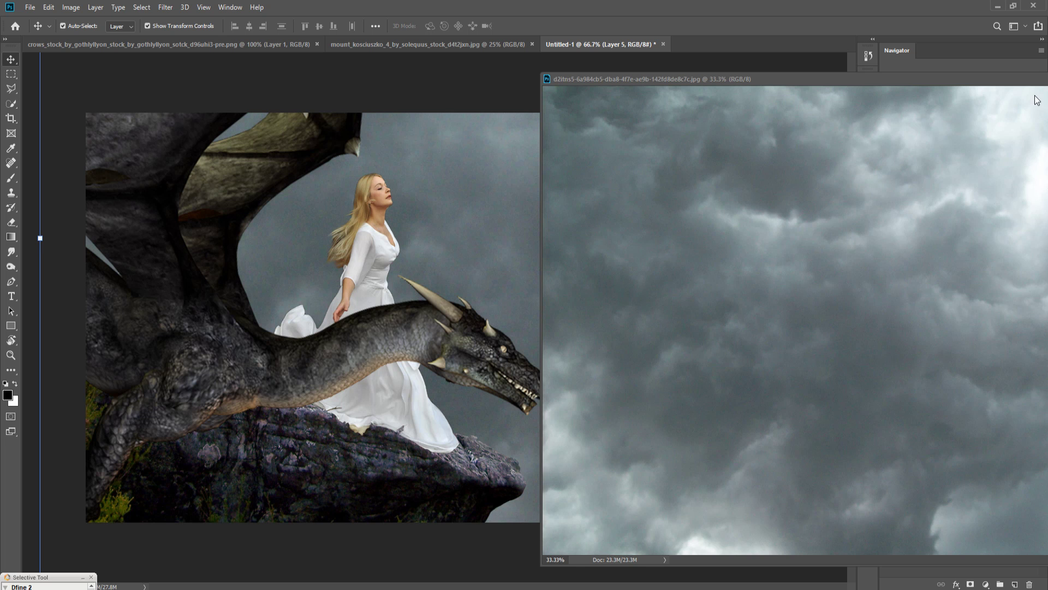
drag(1032, 78, 772, 188)
click(847, 188)
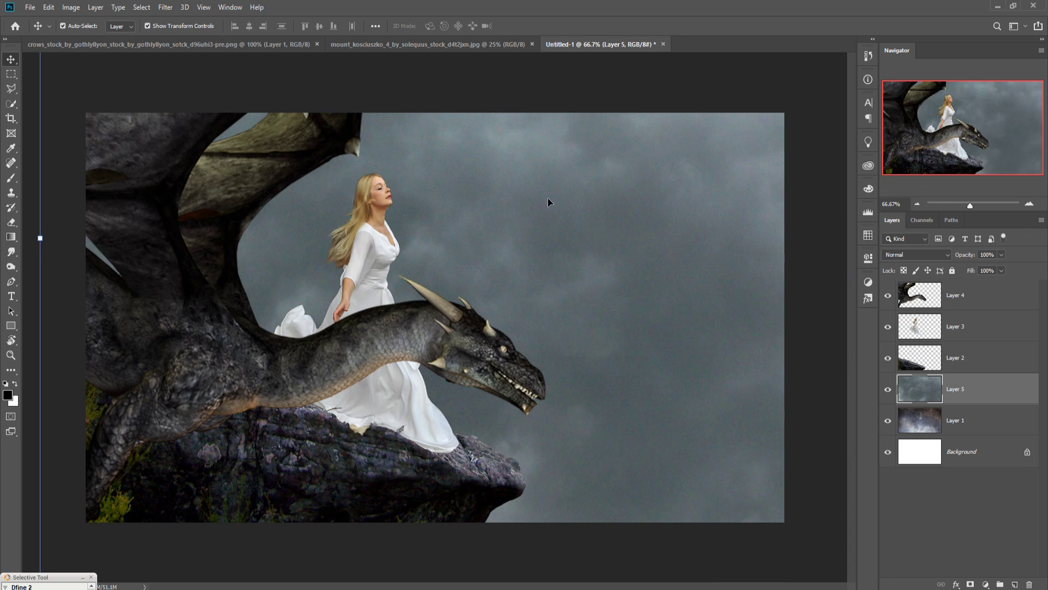
Step: Scale the clouds to 73.56%, position them to cover the whole canvas and place their layer beneath Layer 1
drag(501, 175, 548, 378)
drag(96, 182, 140, 125)
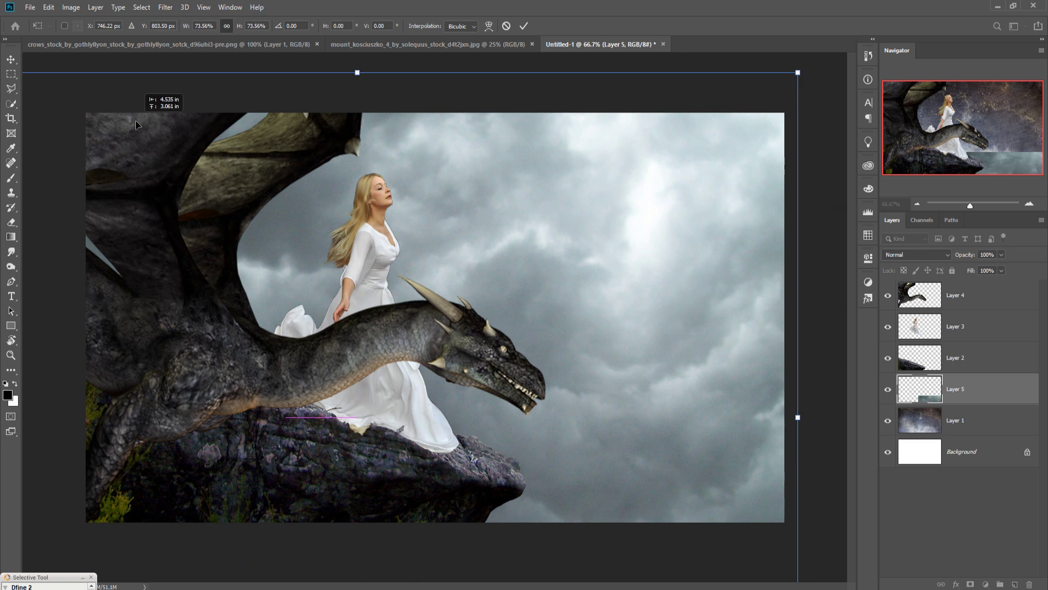
drag(637, 222, 622, 260)
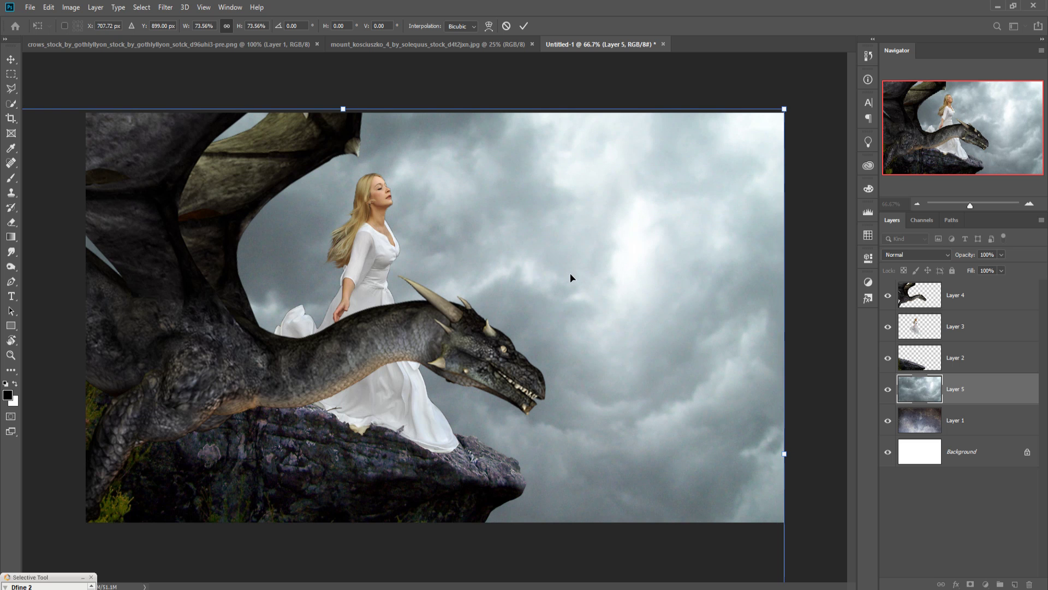
click(525, 27)
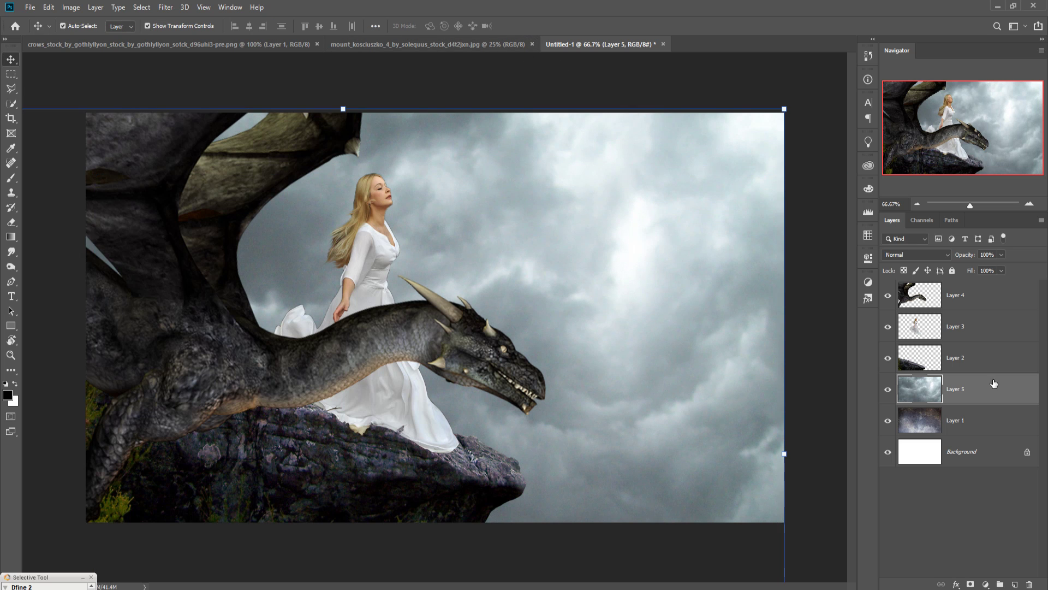
drag(983, 398, 975, 433)
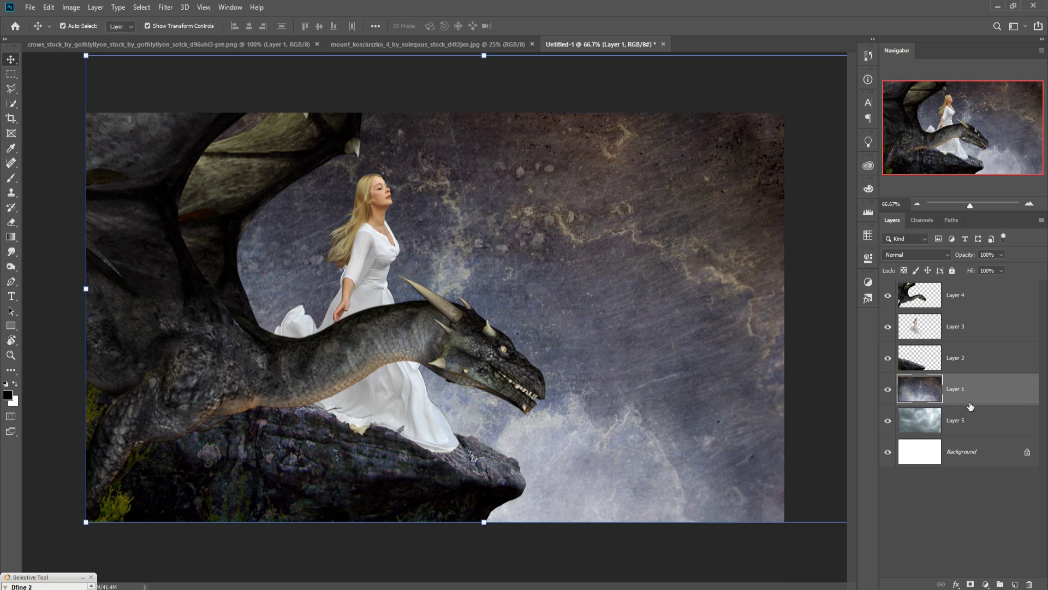
Step: Add a mask to Layer 1 and fade the texture's middle with a black 1000 px brush at 11% opacity
click(970, 584)
click(11, 178)
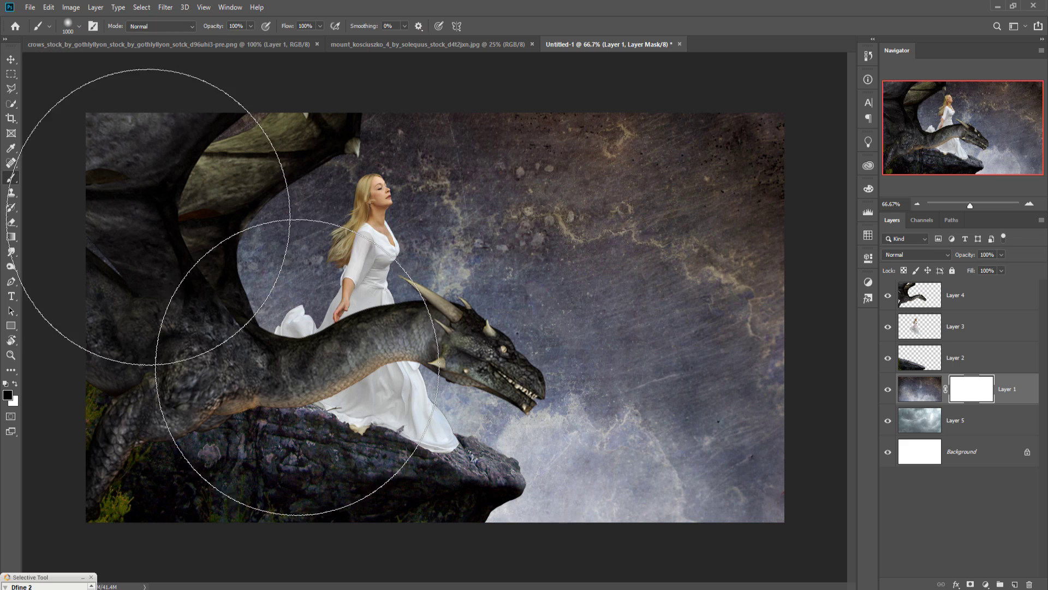
click(251, 25)
drag(253, 48, 239, 43)
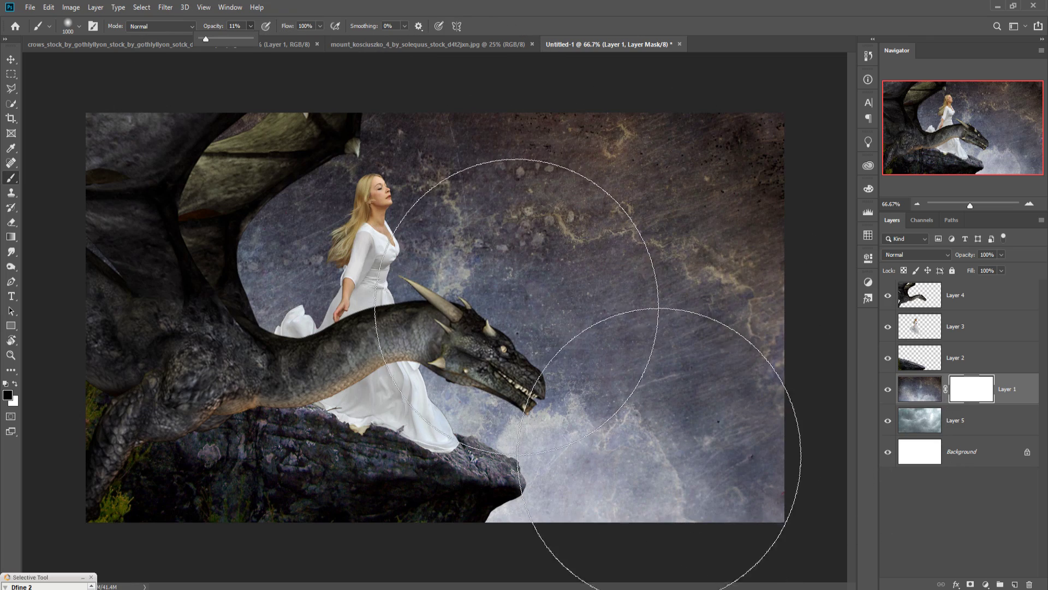
mouse_move(533, 314)
mouse_down()
mouse_move(378, 335)
mouse_move(339, 304)
mouse_move(628, 328)
mouse_move(468, 234)
mouse_move(344, 239)
mouse_up()
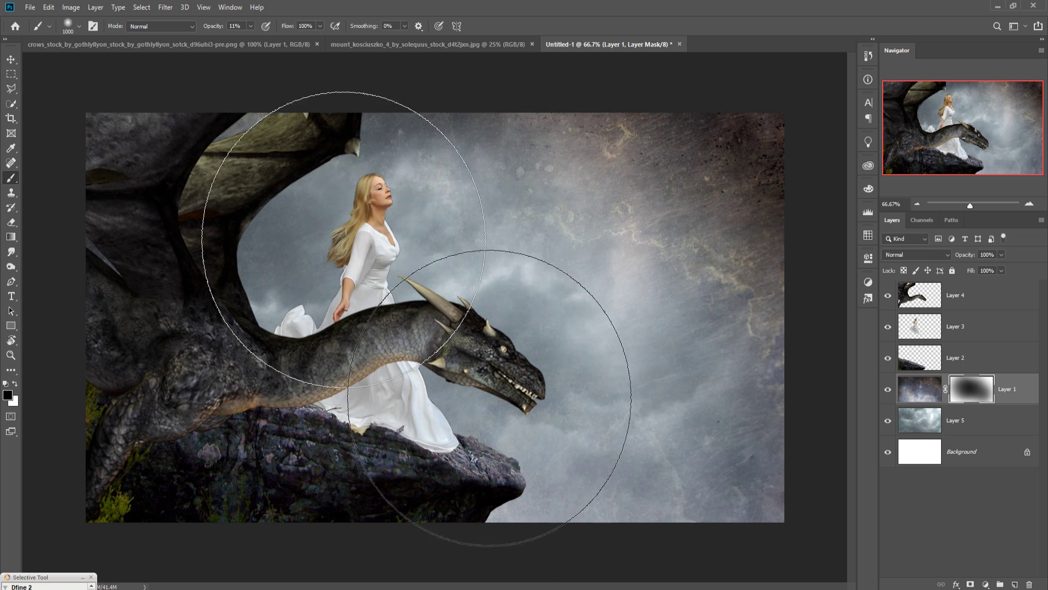
drag(602, 297, 627, 375)
Step: Duplicate the cloud layer, Layer 5, and put the copy at the top of the layer stack
key(m)
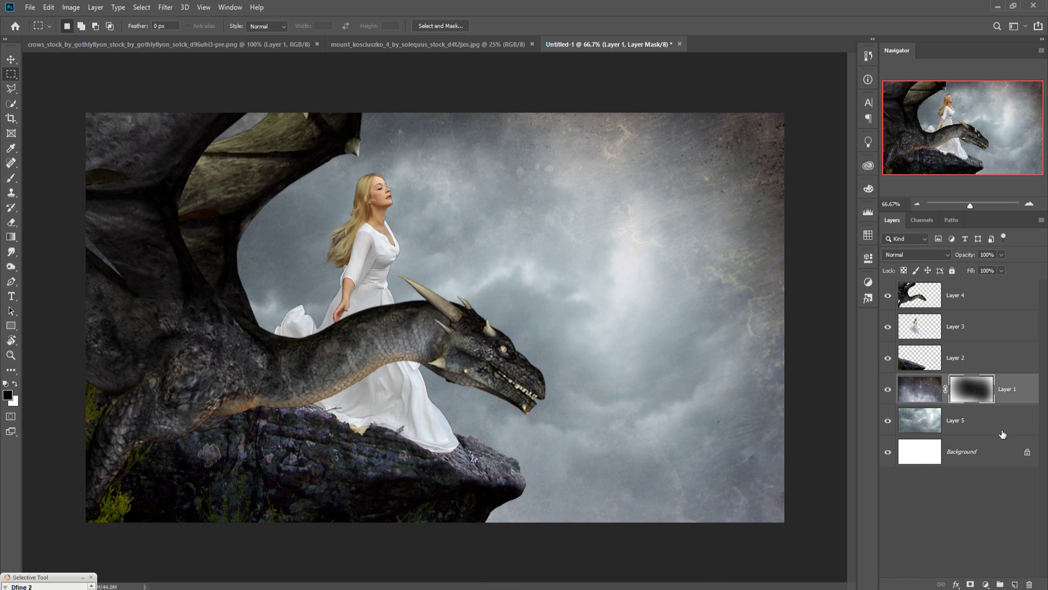
click(1002, 423)
right_click(1002, 421)
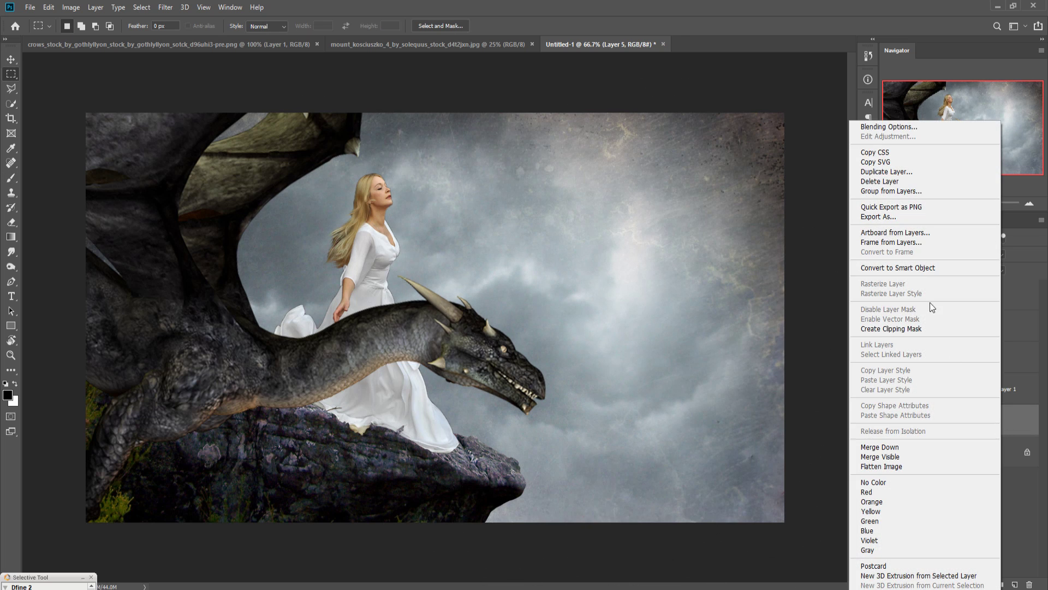
click(896, 171)
click(617, 173)
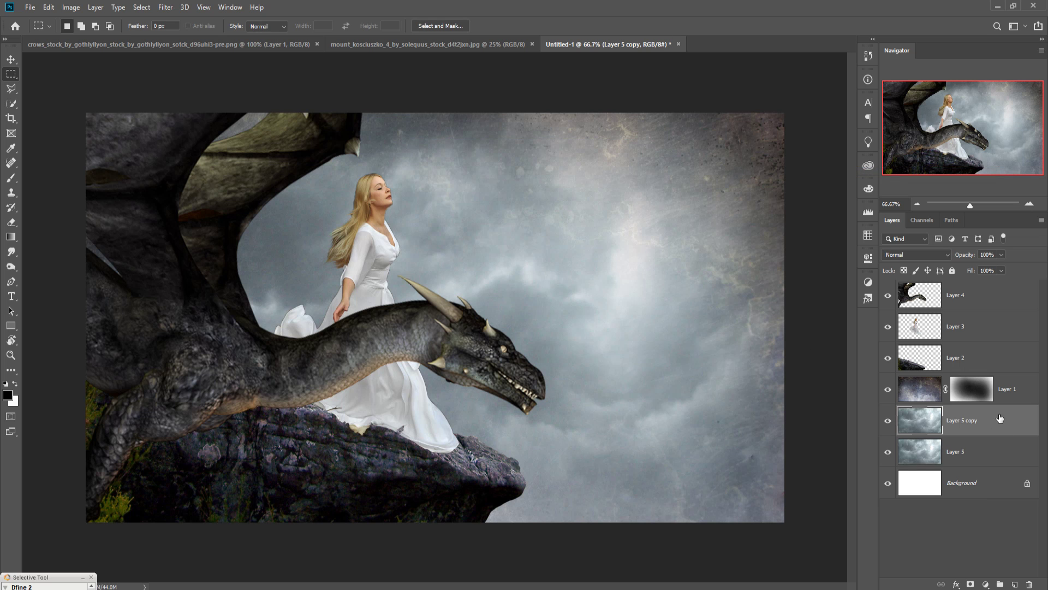
drag(1000, 418, 988, 282)
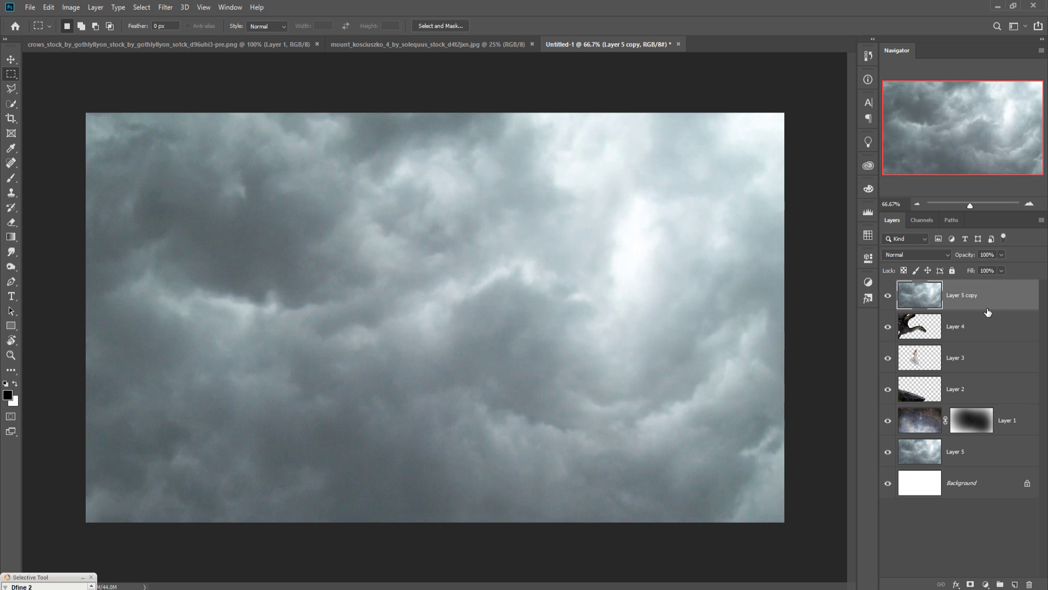
Step: Mask Layer 5 copy and brush its clouds away over the woman and dragon's head, leaving mist around the edges
click(970, 584)
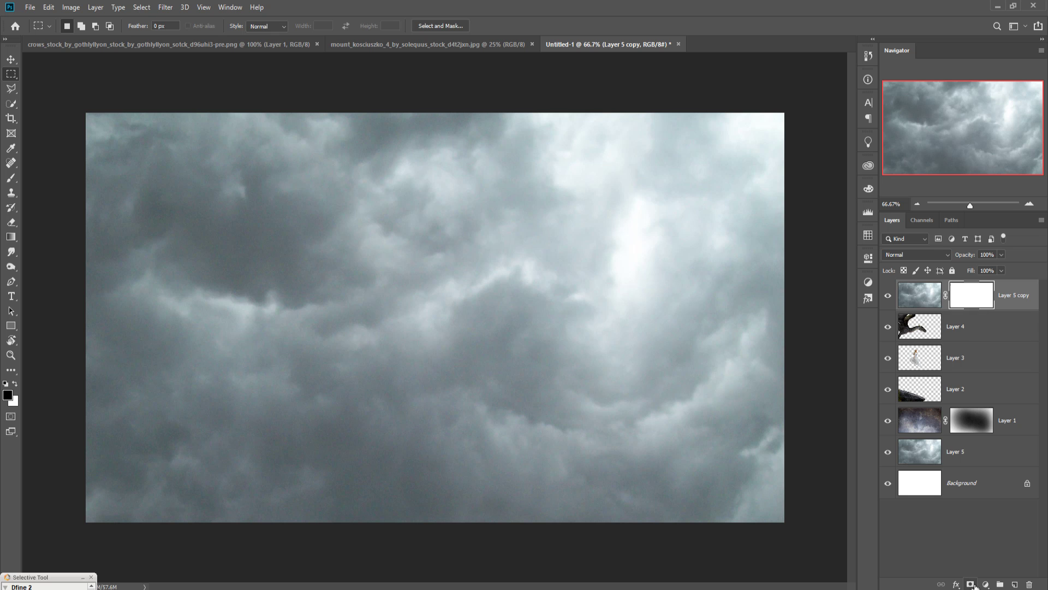
click(11, 178)
mouse_move(162, 198)
mouse_down()
mouse_move(202, 156)
mouse_move(184, 166)
mouse_move(355, 215)
mouse_move(426, 258)
mouse_move(229, 208)
mouse_move(450, 267)
mouse_move(423, 191)
mouse_move(246, 158)
mouse_move(439, 190)
mouse_move(527, 340)
mouse_move(573, 271)
mouse_up()
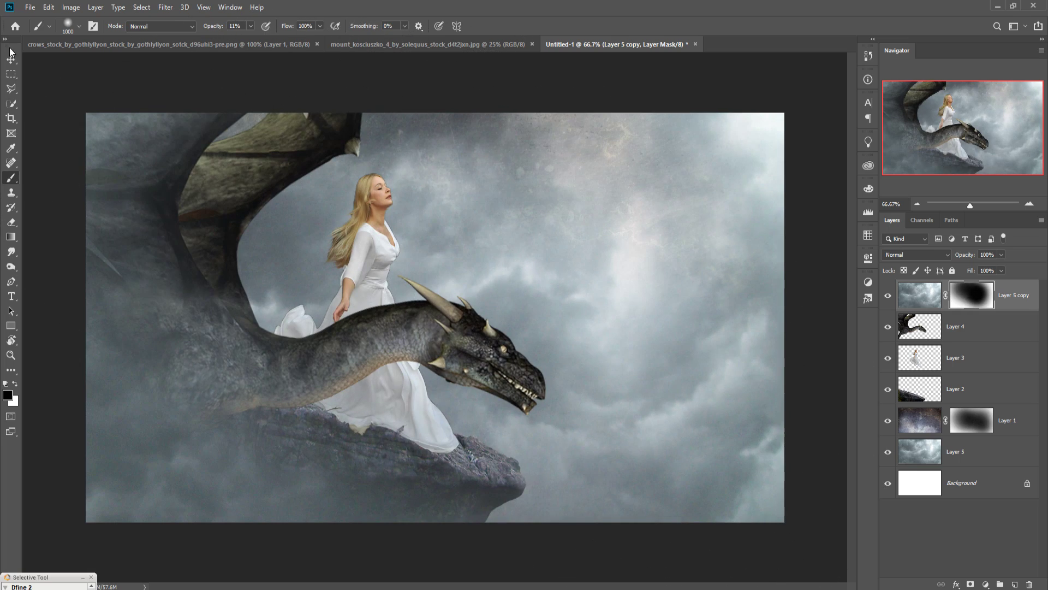
key(v)
click(920, 294)
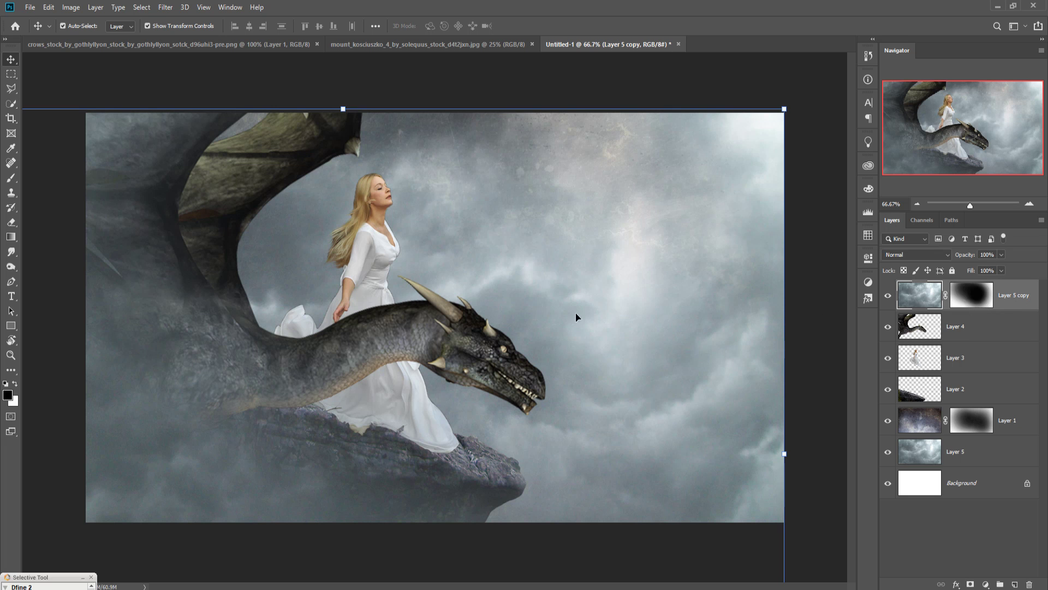
Step: Quick-select the rocky hillside in the mount_kosciuszko photo, subtracting the sky between the tall standing rocks
click(424, 45)
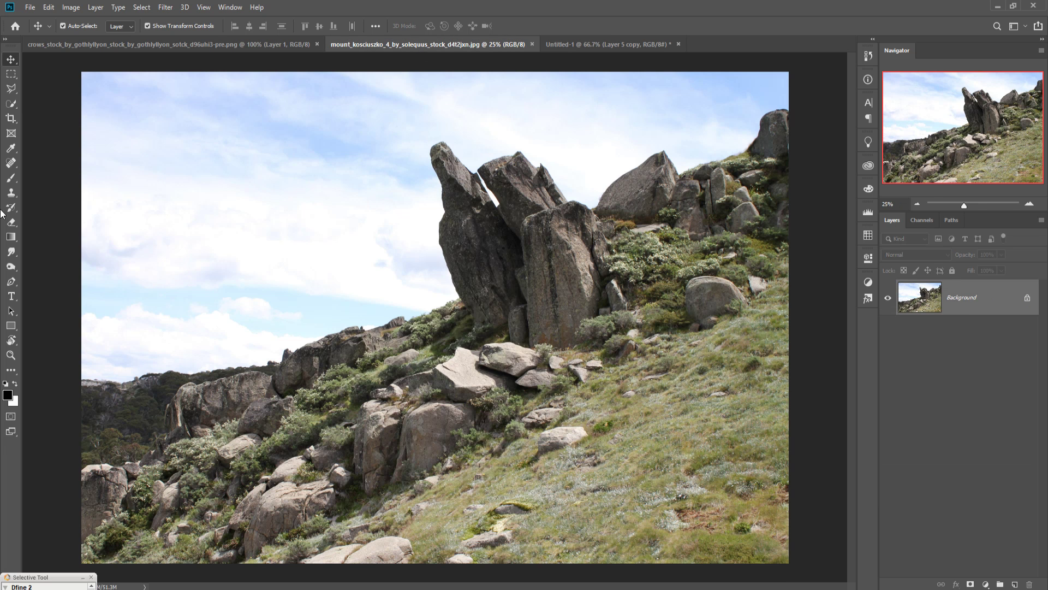
click(11, 104)
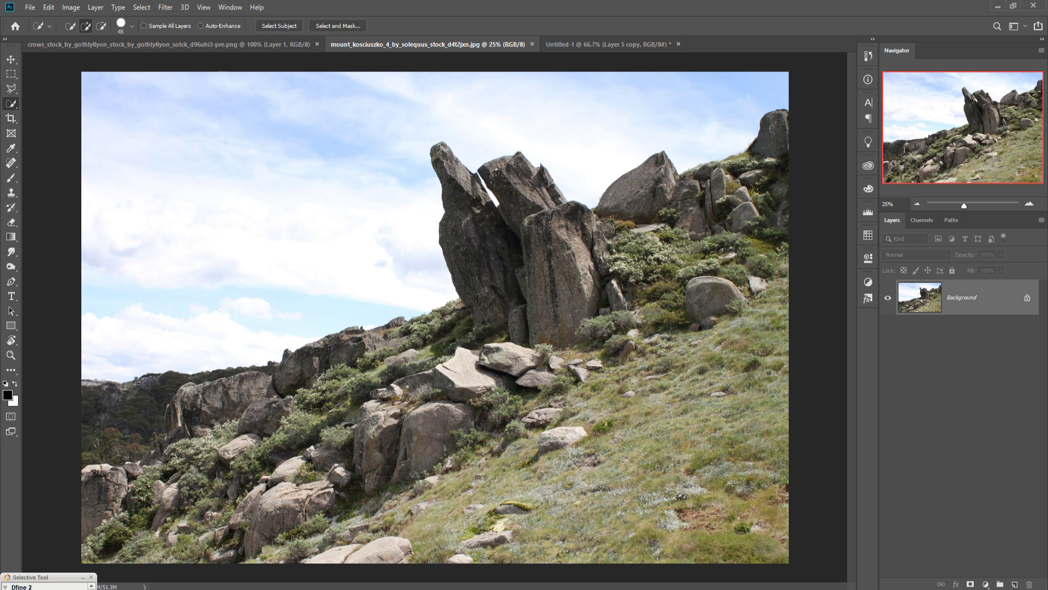
mouse_move(91, 398)
mouse_down()
mouse_move(210, 411)
mouse_move(464, 320)
mouse_move(483, 303)
mouse_move(482, 233)
mouse_move(507, 263)
mouse_move(518, 201)
mouse_move(600, 218)
mouse_move(653, 192)
mouse_move(763, 172)
mouse_move(782, 153)
mouse_move(775, 213)
mouse_up()
mouse_move(736, 306)
mouse_down()
mouse_move(735, 437)
mouse_move(390, 361)
mouse_move(96, 532)
mouse_move(470, 555)
mouse_move(546, 465)
mouse_move(450, 357)
mouse_move(467, 367)
mouse_up()
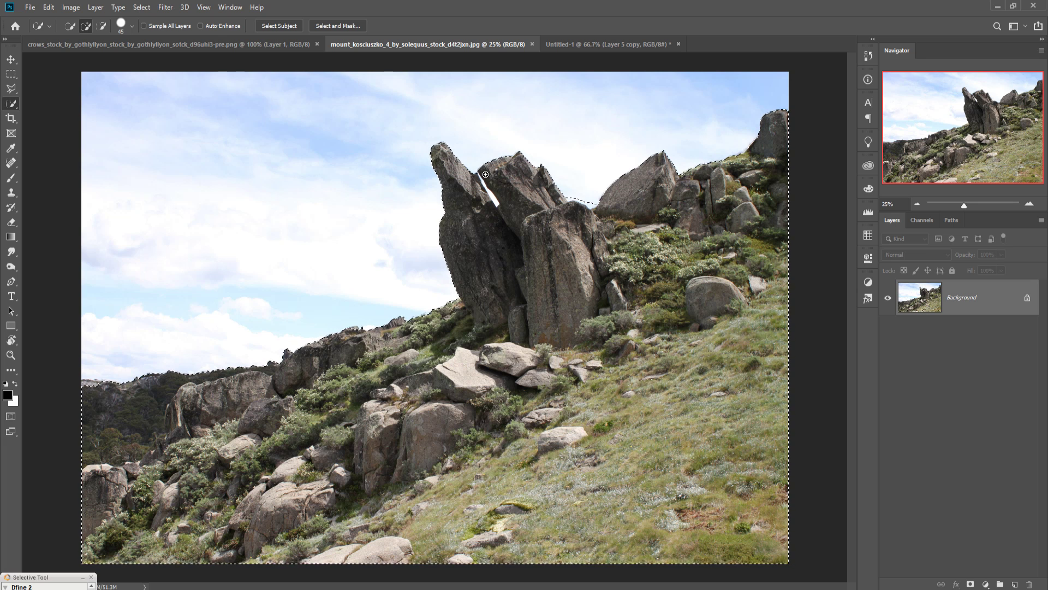
click(101, 25)
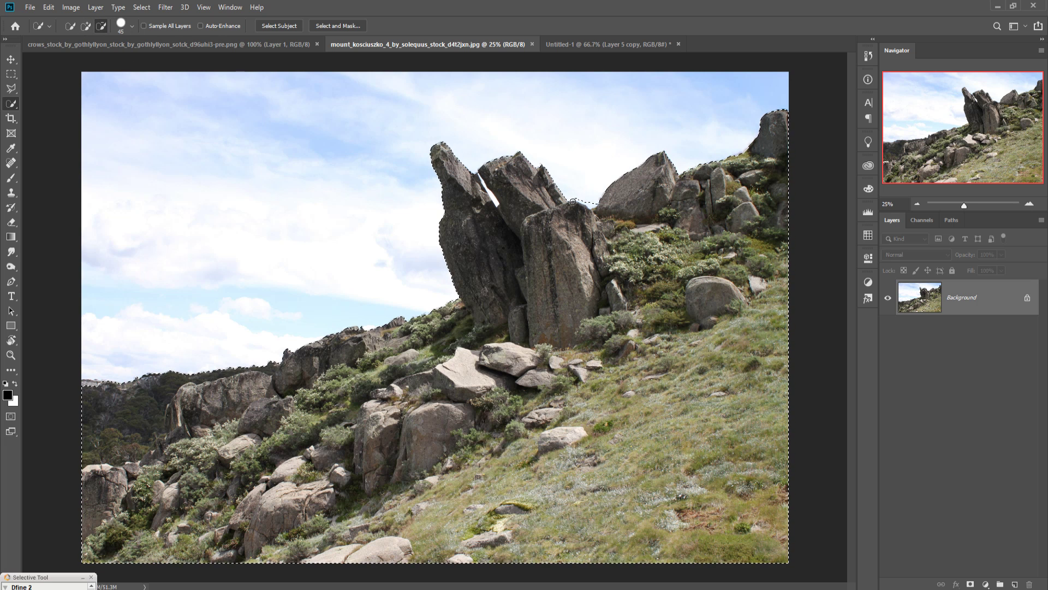
click(586, 202)
drag(497, 203, 482, 180)
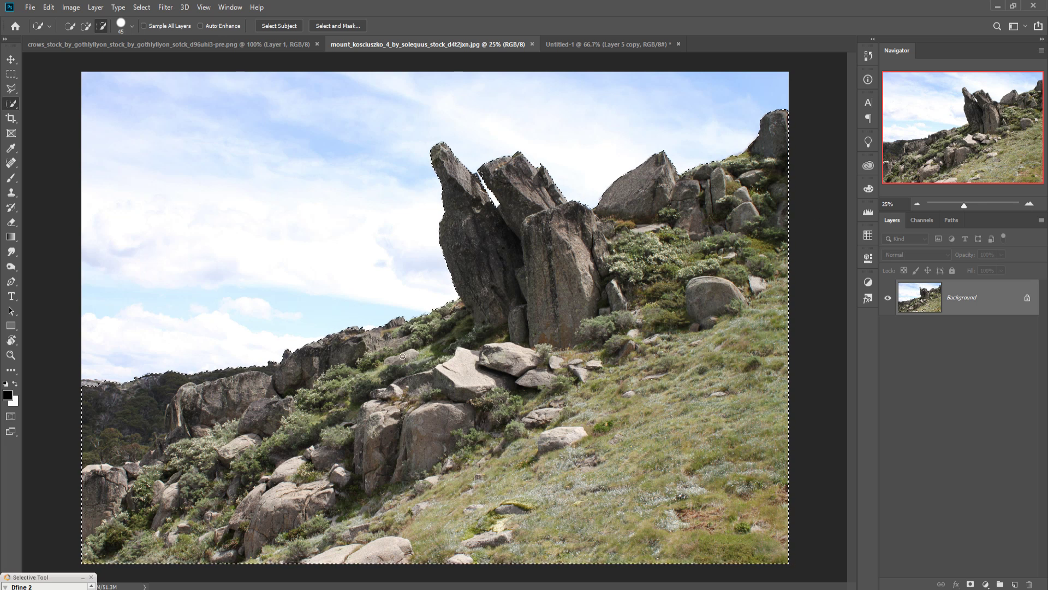
Step: Copy the selected hillside into Untitled-1, minimize its source document and place the new layer directly below Layer 2
key(v)
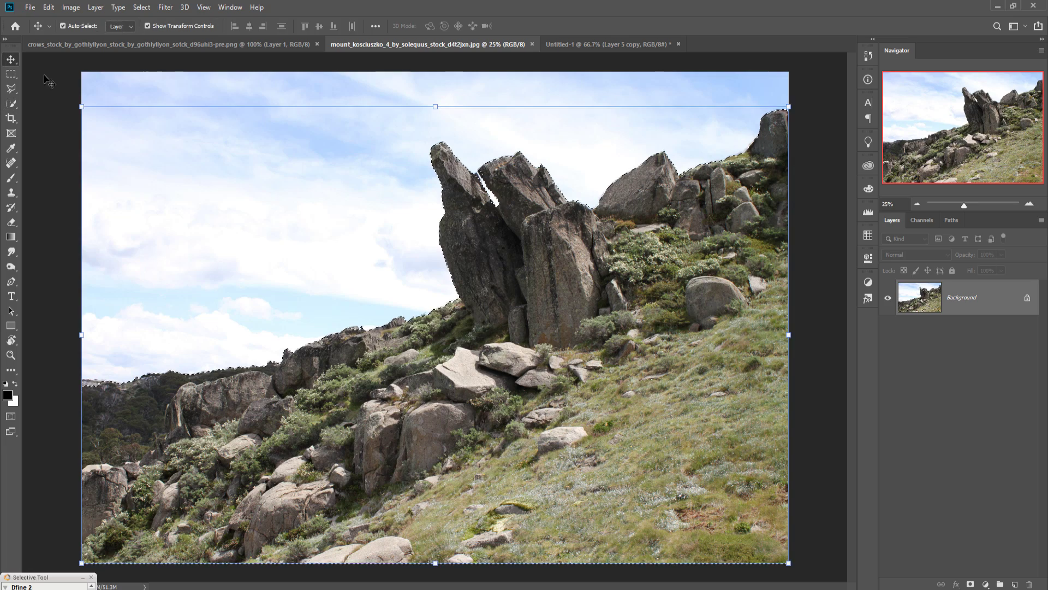
drag(443, 56, 447, 89)
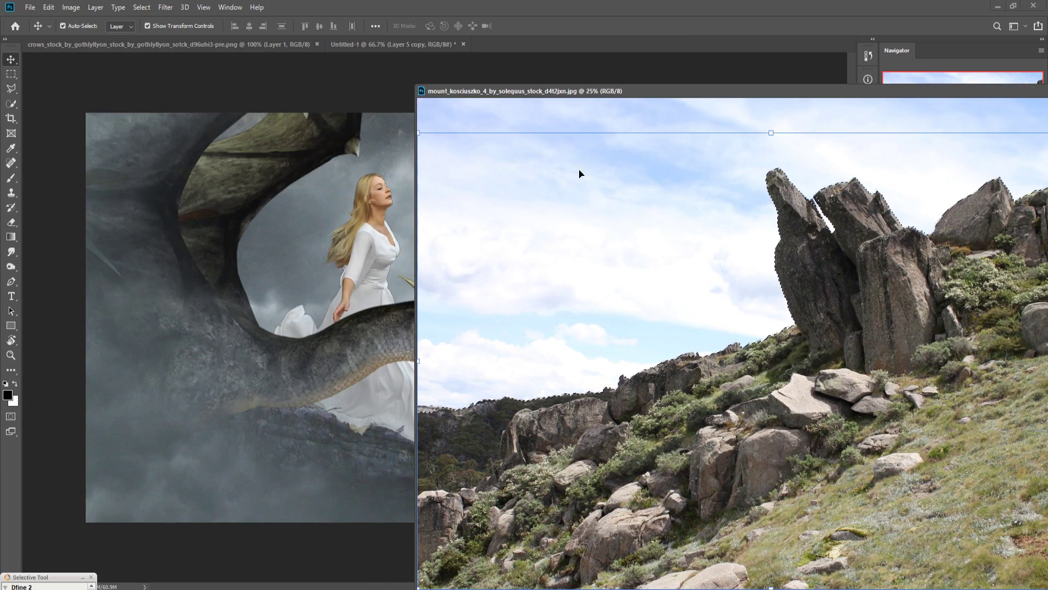
drag(764, 401, 382, 385)
click(1011, 98)
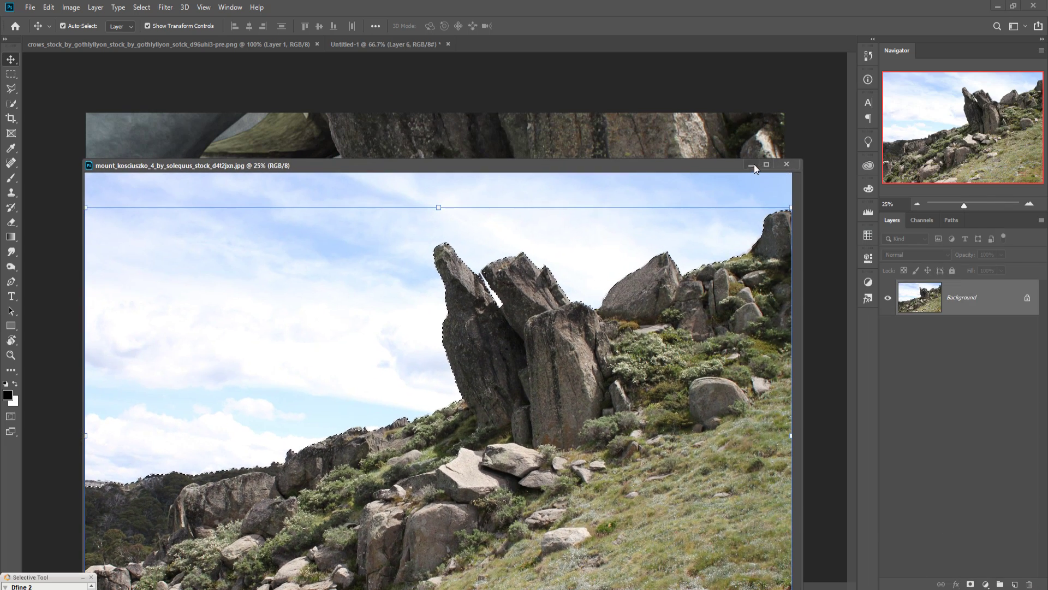
click(751, 164)
drag(970, 295, 996, 435)
drag(999, 454, 996, 453)
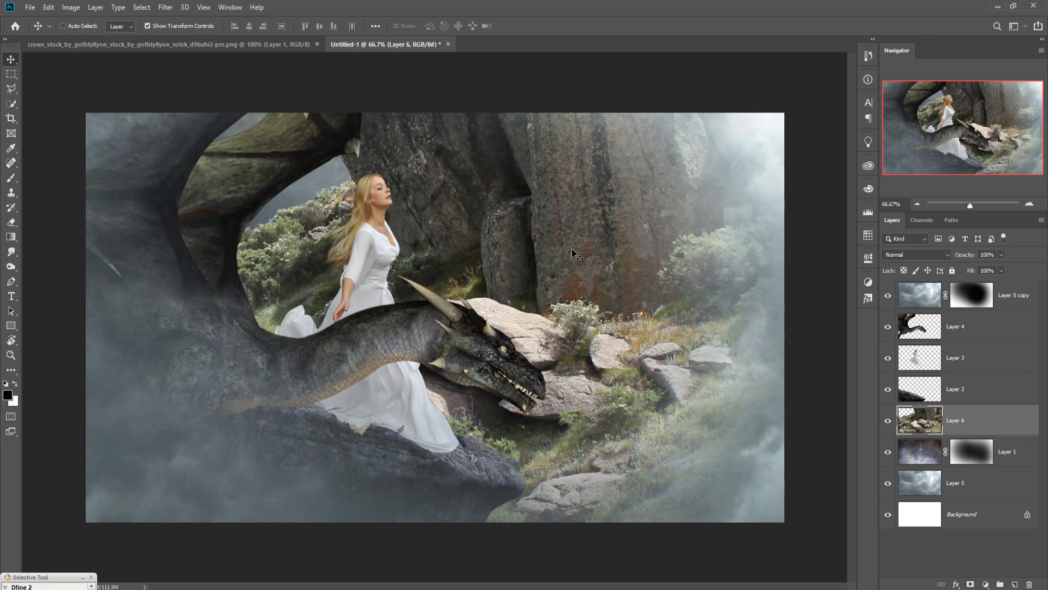
Step: Scale the hillside on Layer 6 to 25.03% and position it in the canvas's lower-right area beyond the cliff
key(ctrl+minus)
key(ctrl+minus)
key(ctrl+minus)
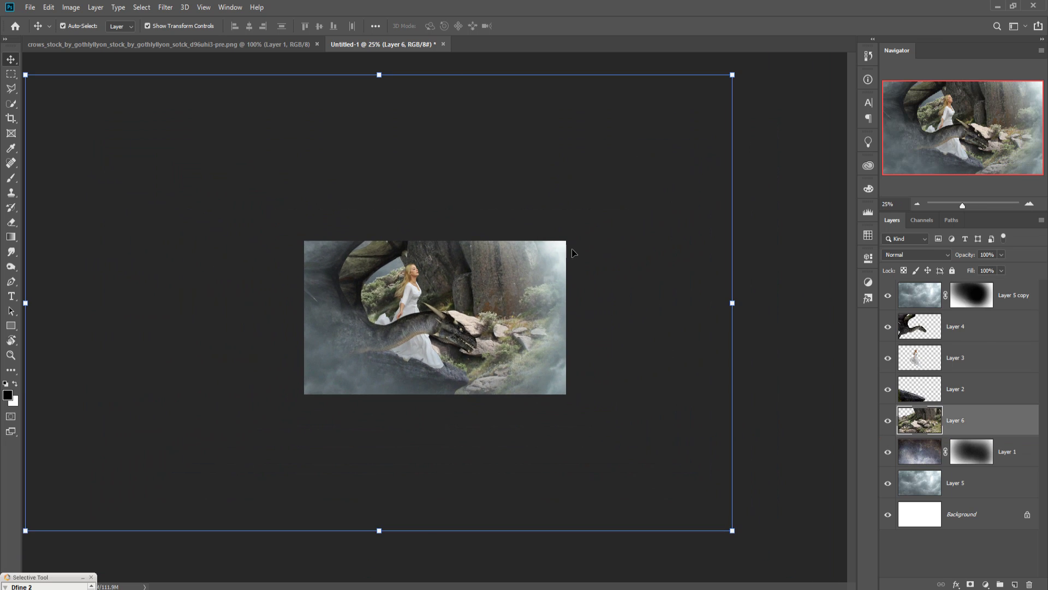
drag(741, 81, 230, 425)
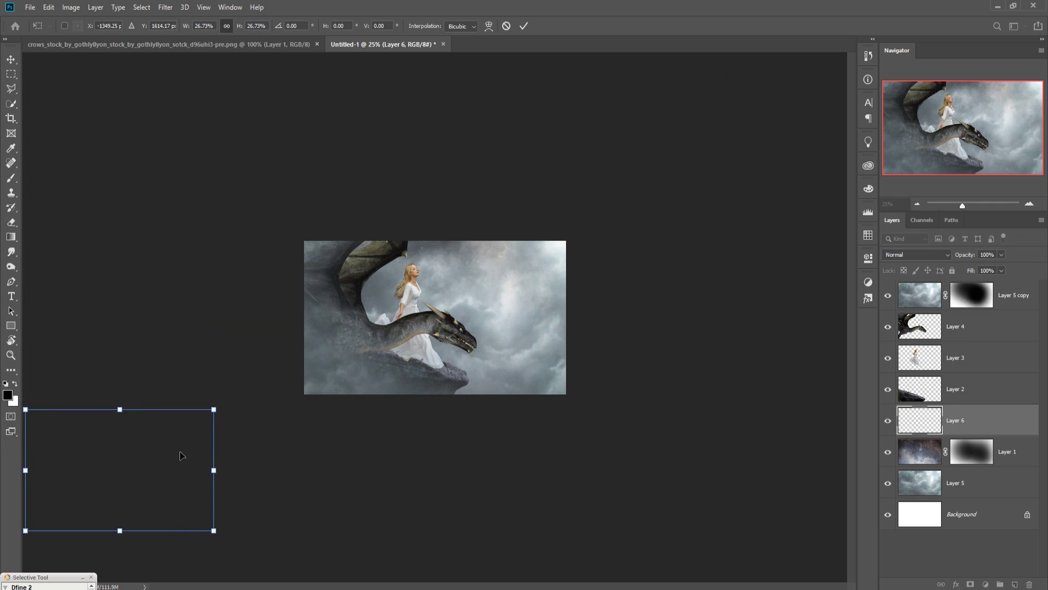
drag(181, 456, 574, 357)
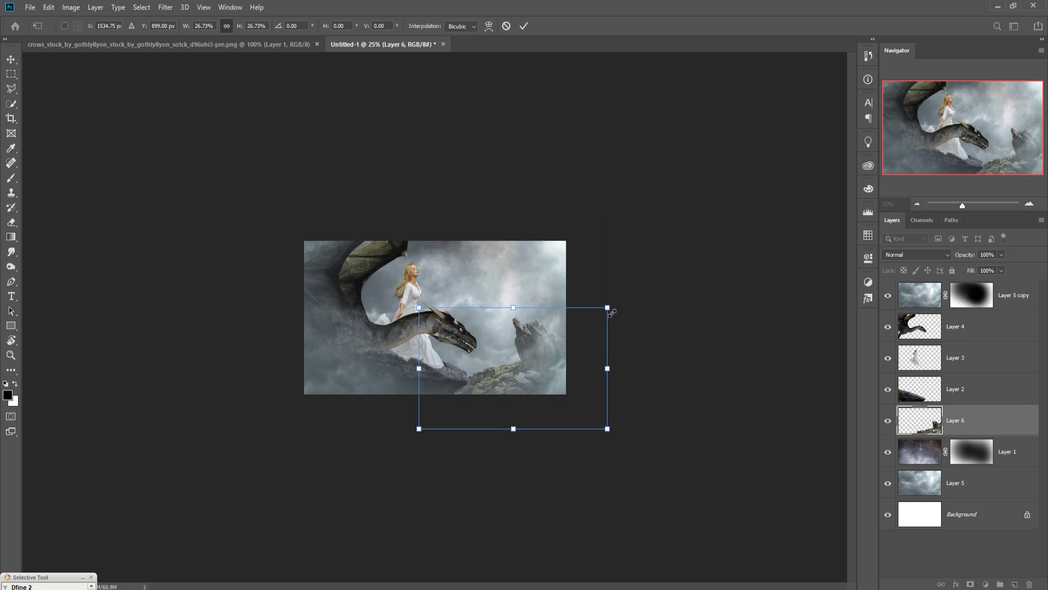
drag(613, 312, 603, 326)
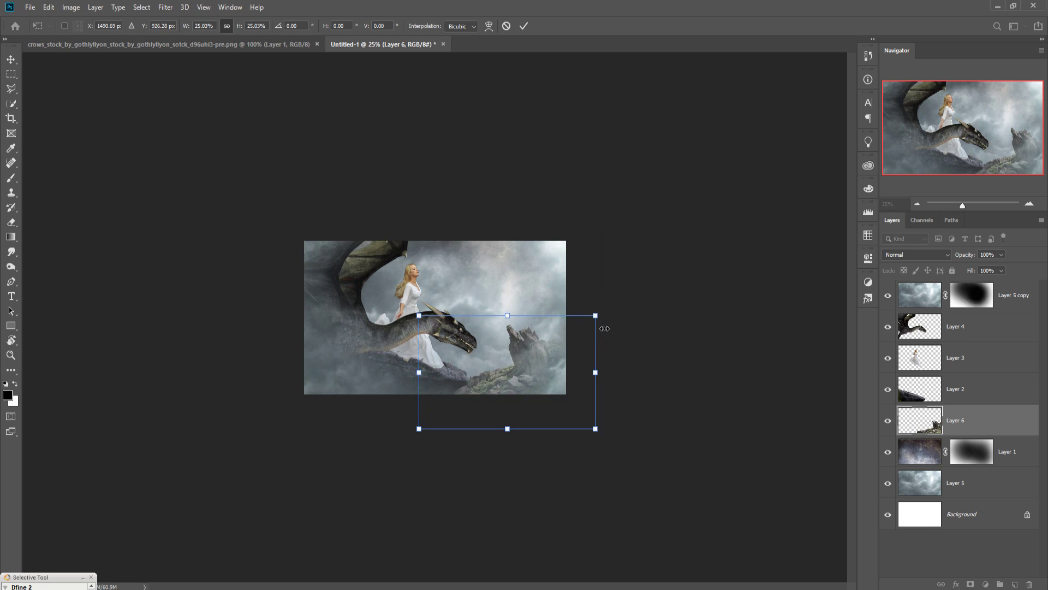
drag(588, 385, 589, 377)
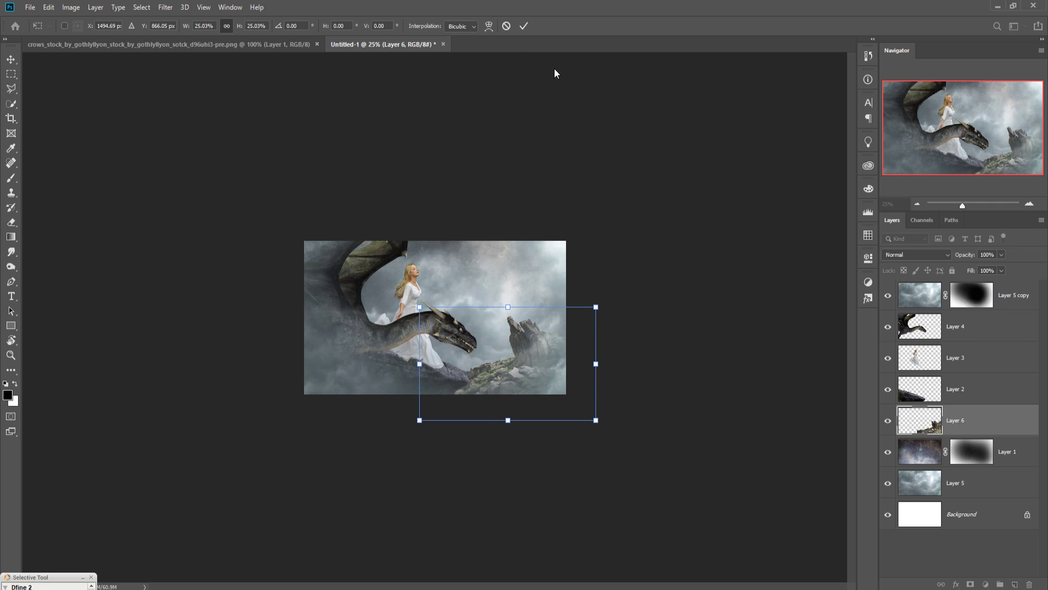
click(524, 26)
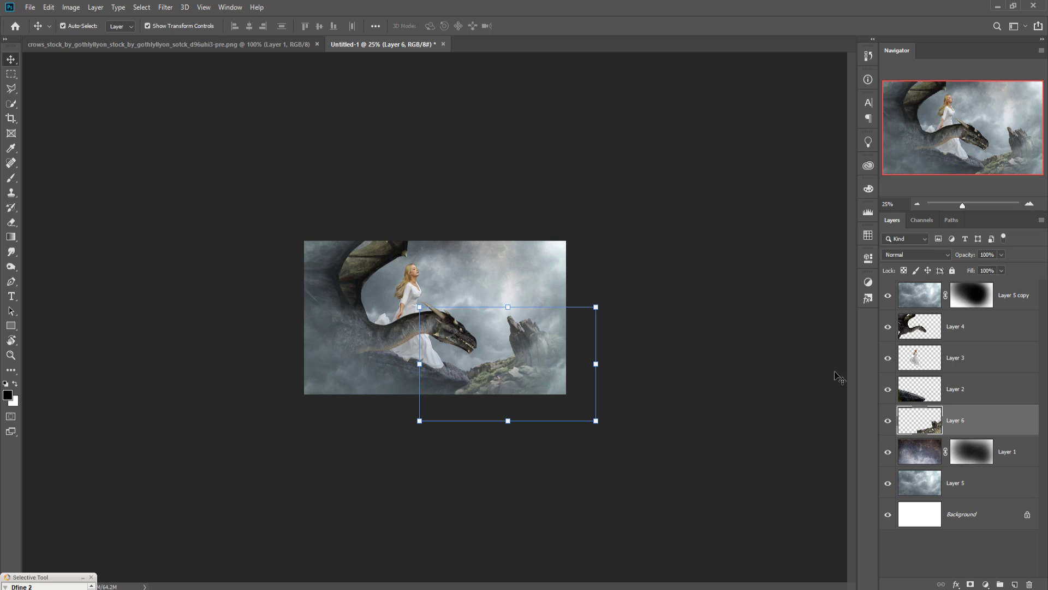
Step: Add an empty layer directly above Layer 2
click(978, 379)
click(980, 388)
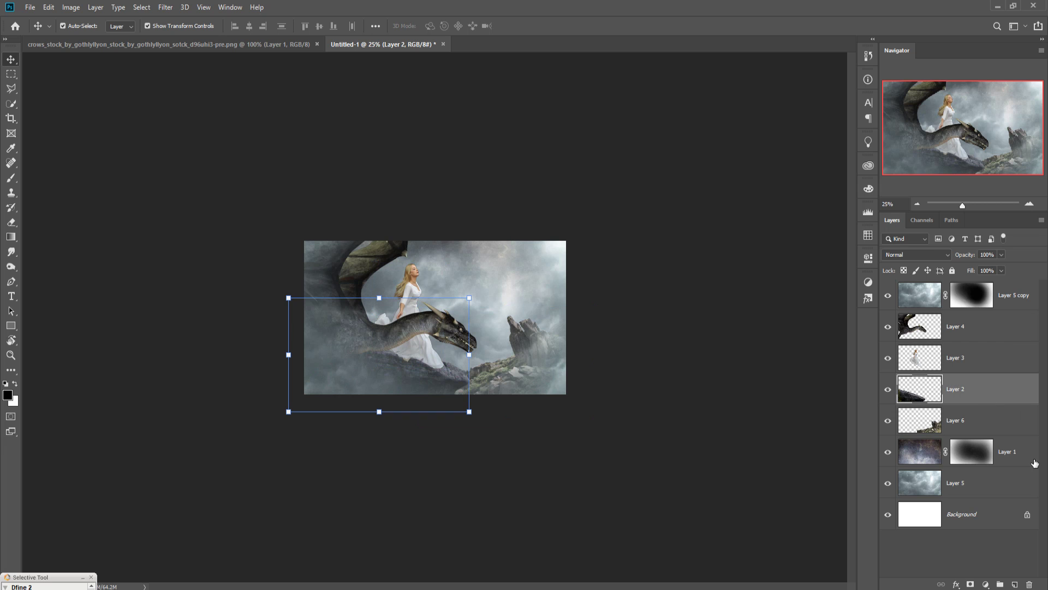
click(1014, 584)
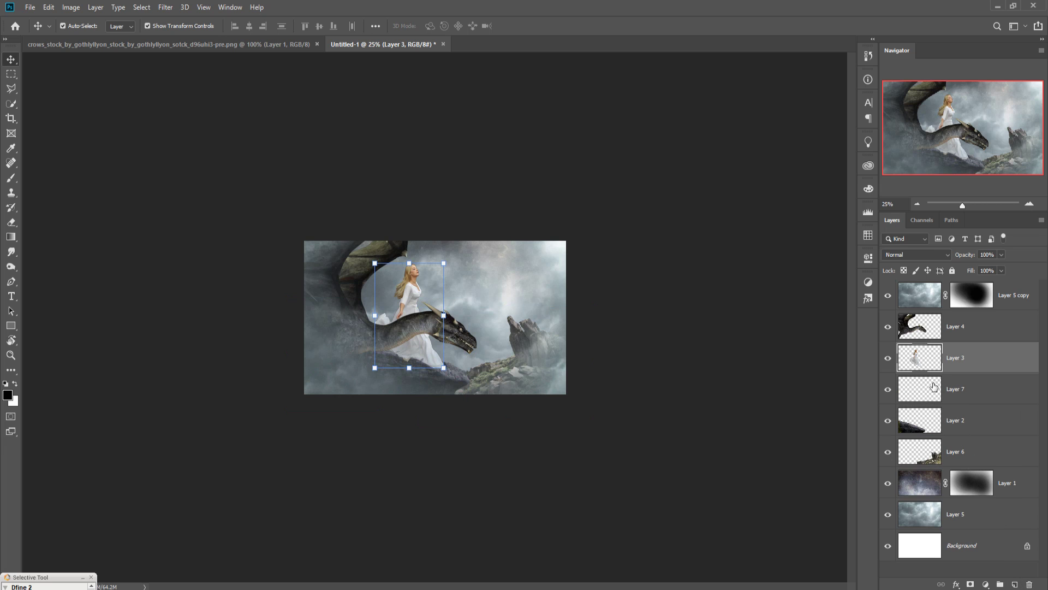
Step: Set up a soft black Brush at size 90 with 100% opacity for painting on Layer 7
click(11, 178)
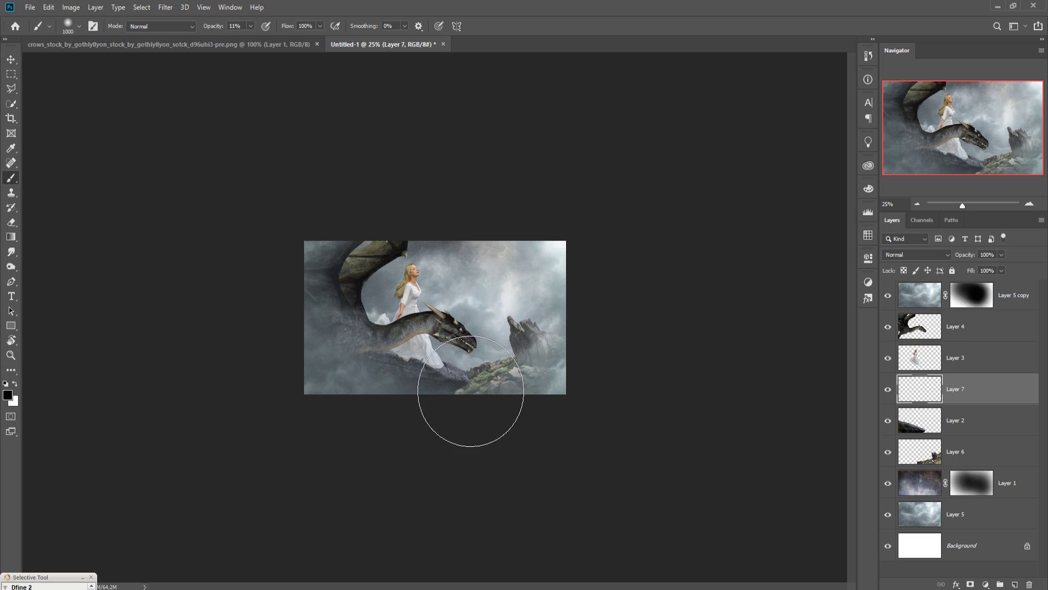
scroll(442, 326, up, 7)
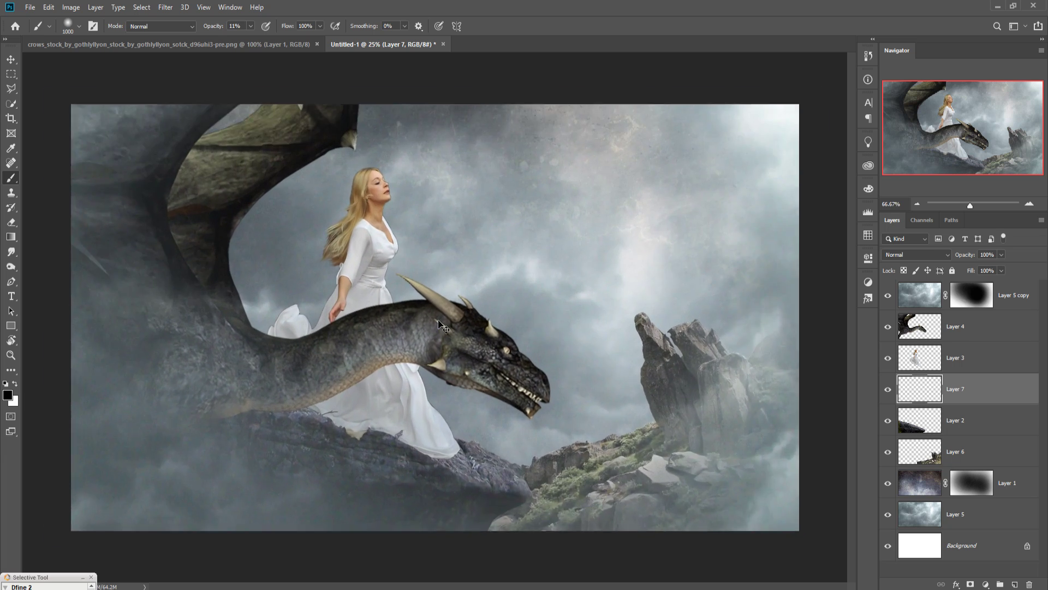
scroll(442, 326, down, 2)
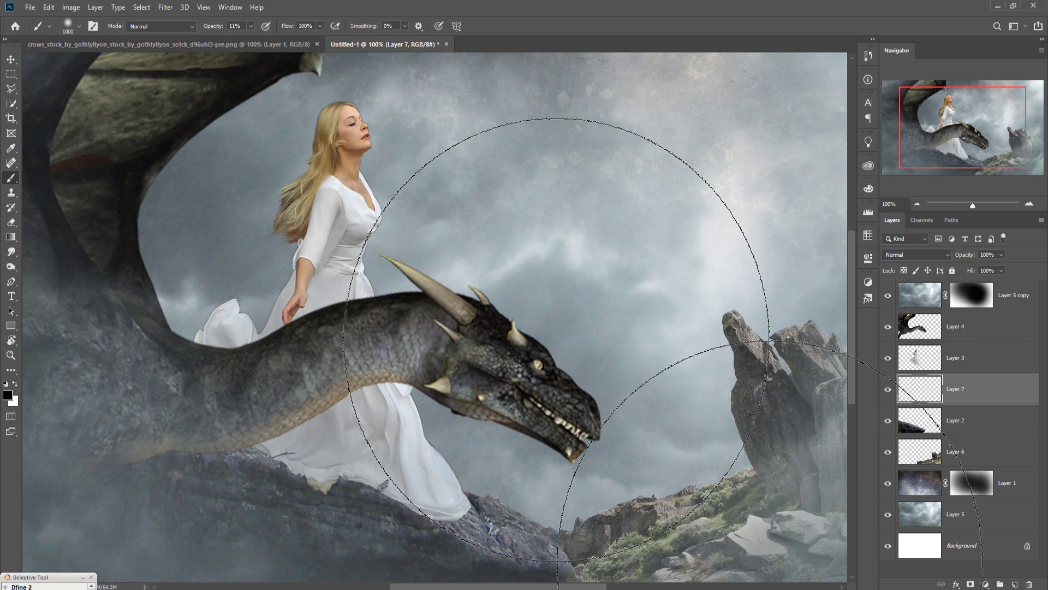
key(bracketright)
key(bracketright)
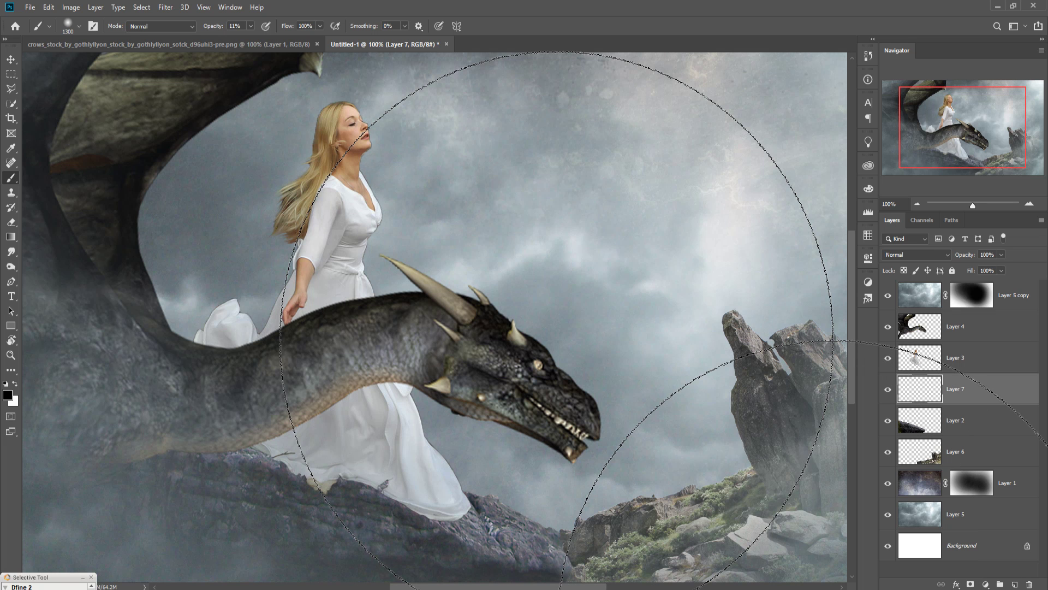
key(bracketleft)
key(bracketleft)
key(bracketleft)
key(bracketleft)
key(bracketleft)
key(bracketleft)
key(bracketleft)
key(bracketleft)
key(bracketleft)
key(bracketleft)
key(bracketleft)
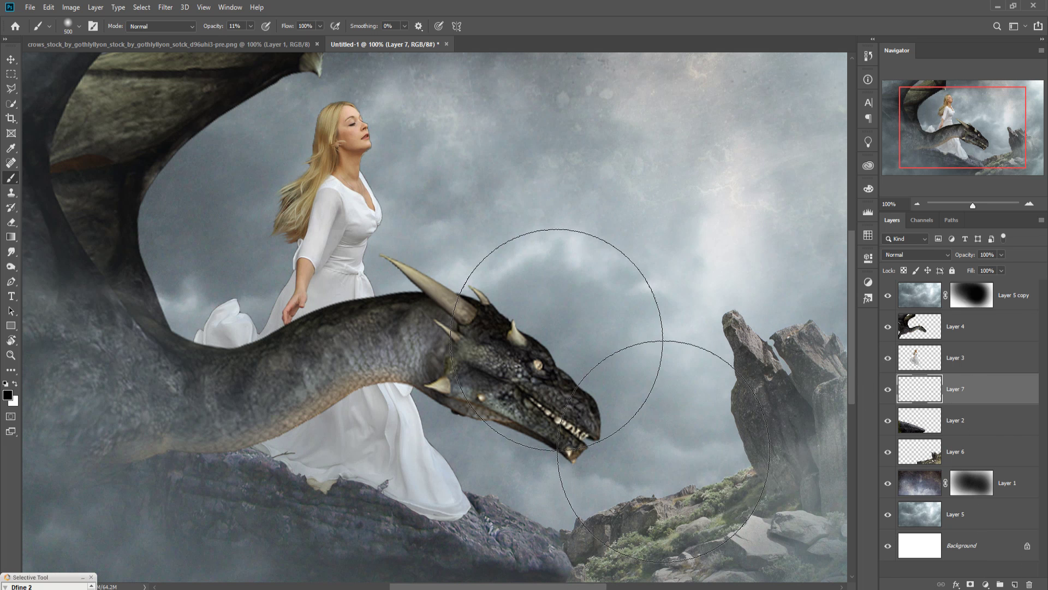
key(bracketleft)
key(bracketleft)
key(bracketleft)
key(bracketleft)
key(bracketleft)
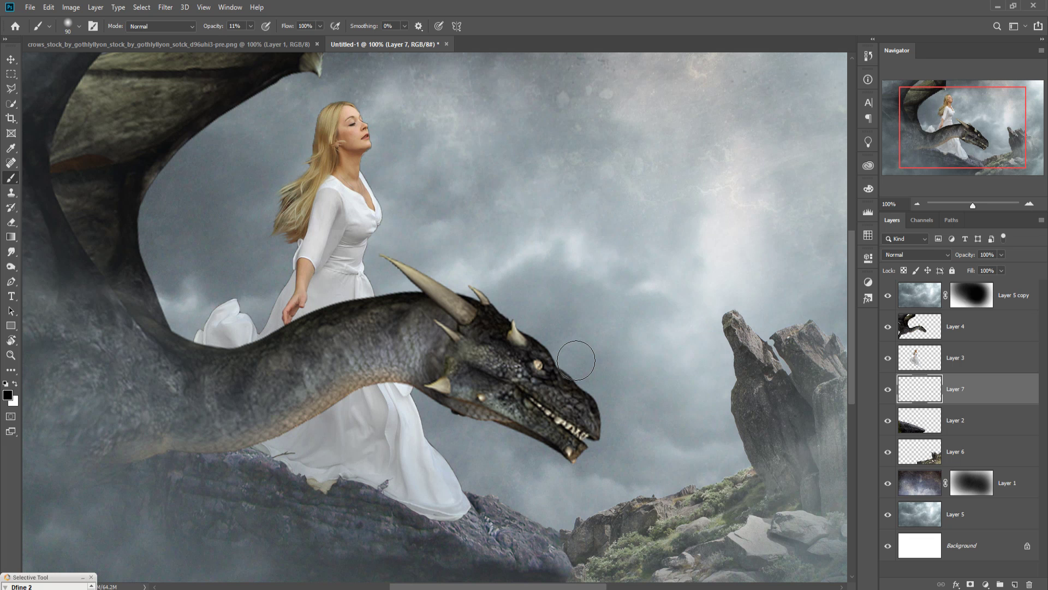
click(251, 26)
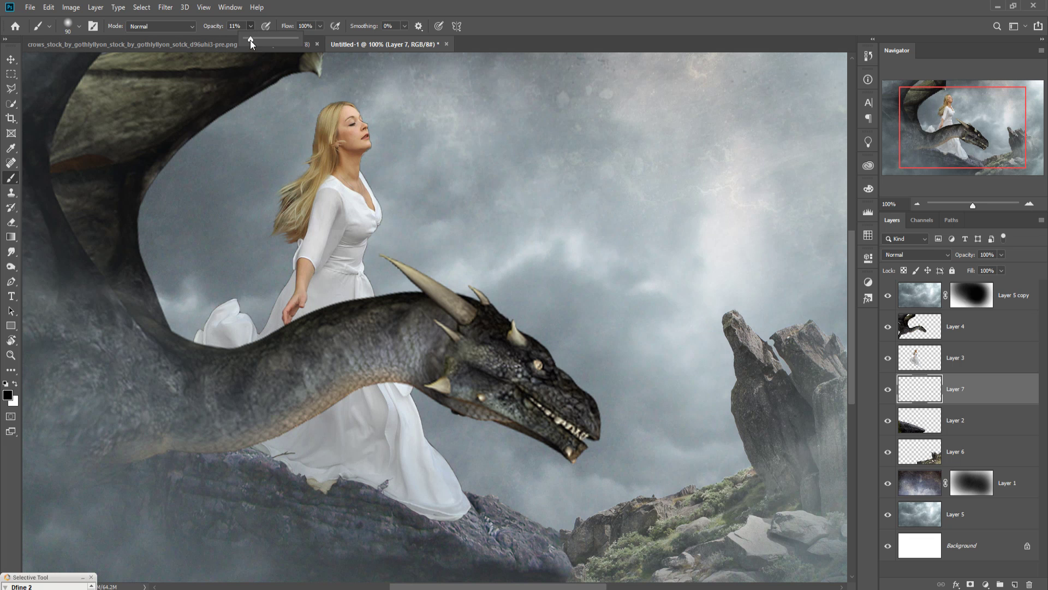
drag(250, 40, 335, 47)
Step: Paint a black shadow on the cliff beneath the dress hem on Layer 7 and set the layer's fill to 67%
click(478, 541)
mouse_move(475, 539)
mouse_down()
mouse_move(387, 507)
mouse_move(341, 504)
mouse_move(248, 451)
mouse_up()
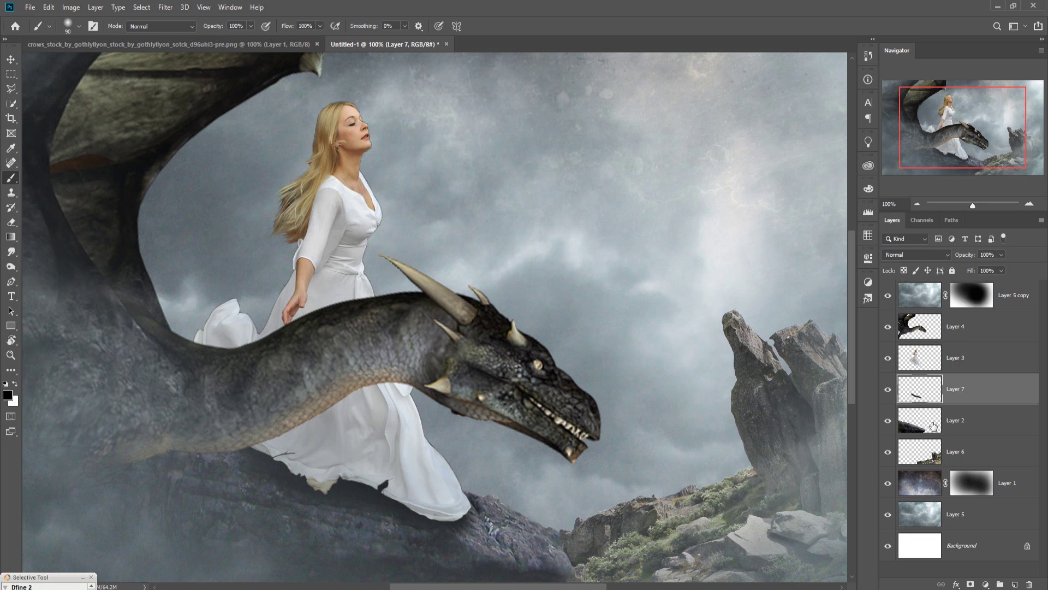
click(1000, 271)
drag(1004, 283, 980, 283)
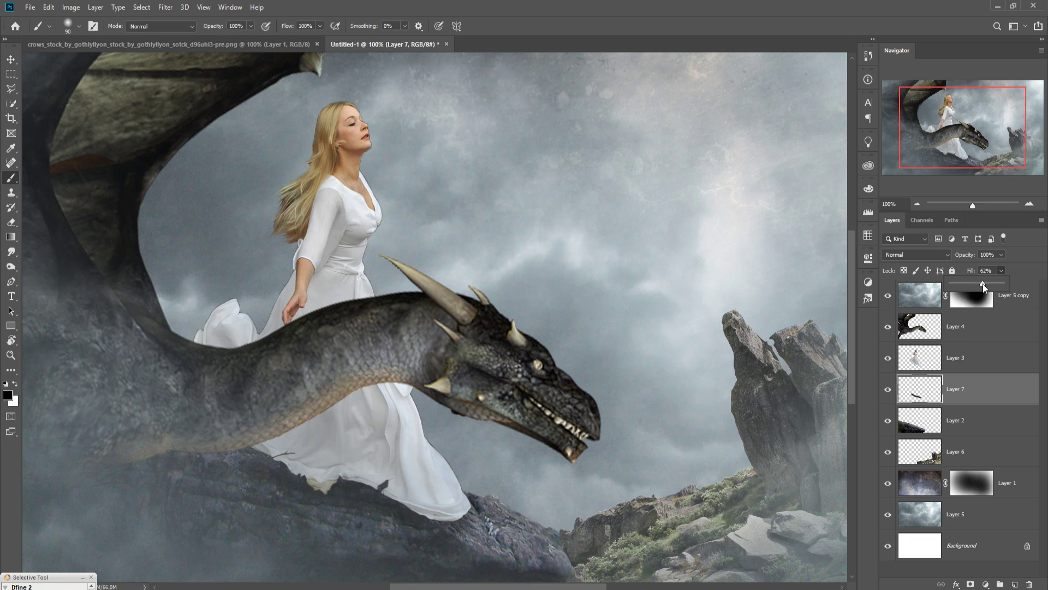
drag(985, 283, 986, 283)
click(11, 59)
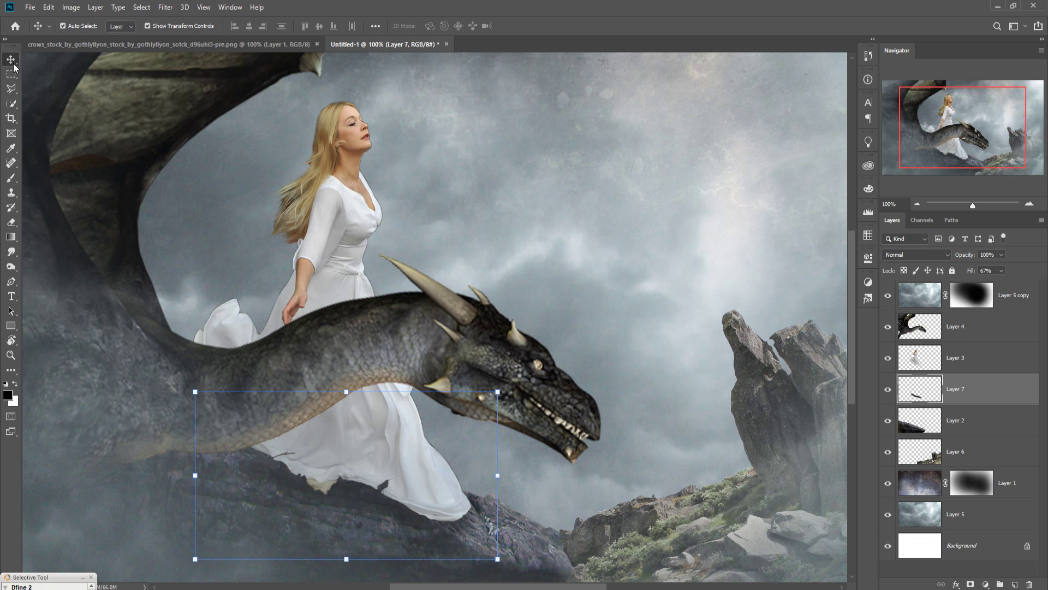
Step: Paint black shading along the dress hem on a new layer above Layer 3 and clip it to Layer 3
click(991, 378)
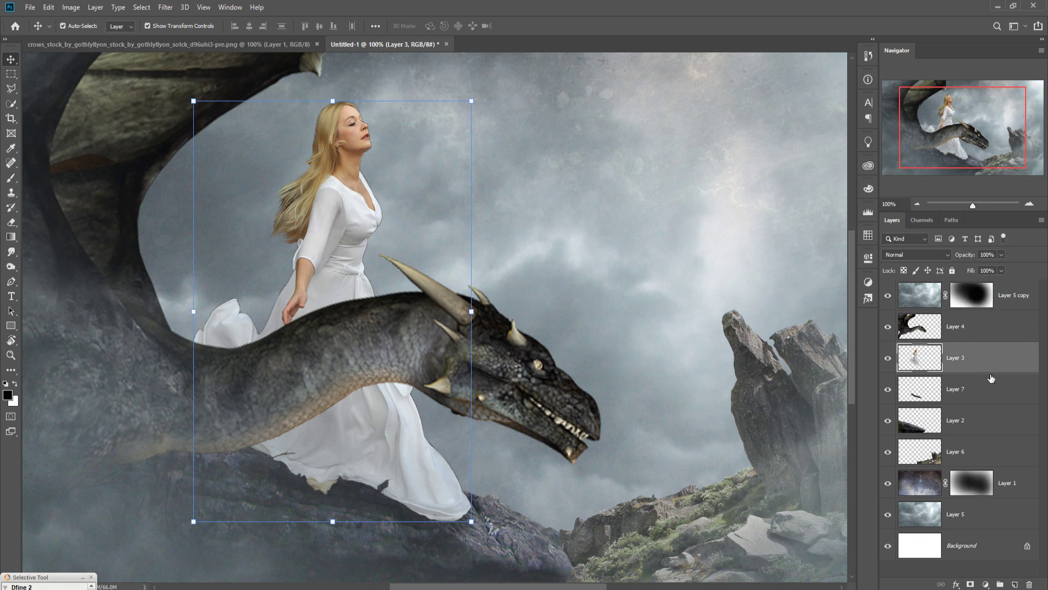
click(1015, 583)
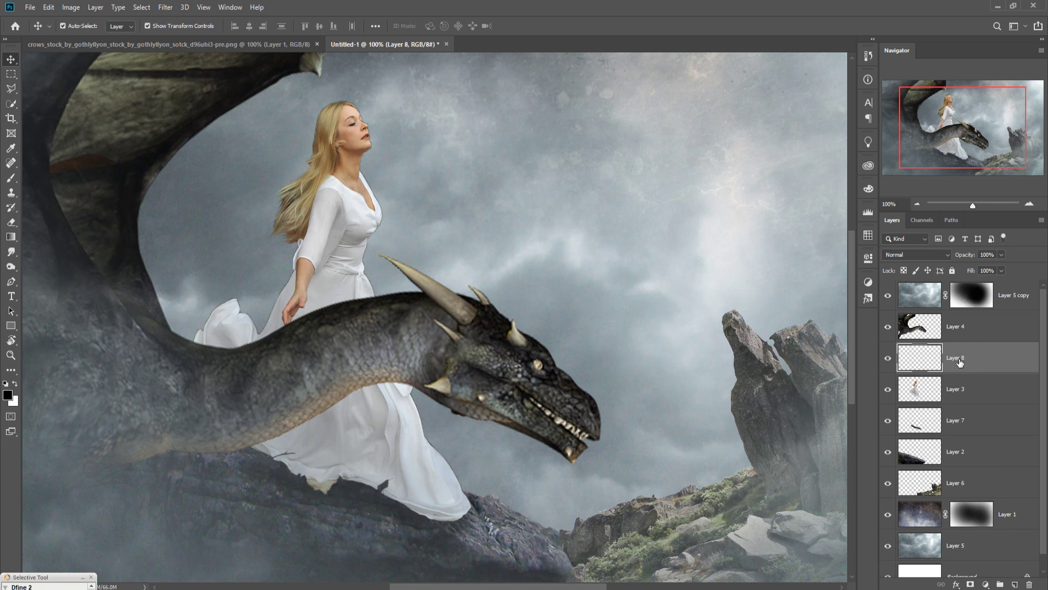
click(10, 184)
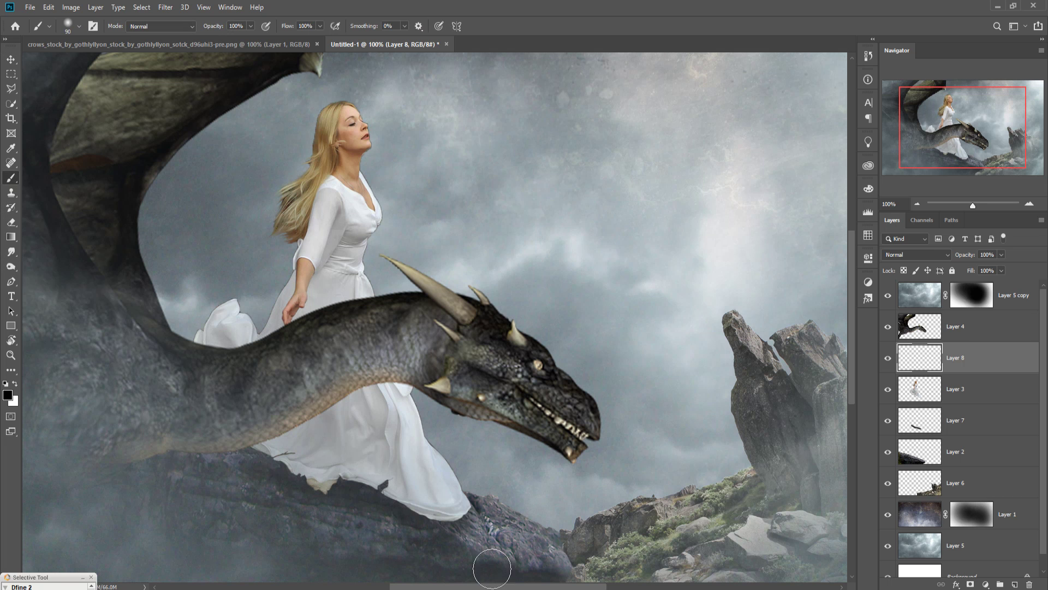
mouse_move(498, 556)
mouse_down()
mouse_move(495, 545)
mouse_move(433, 552)
mouse_move(368, 510)
mouse_move(318, 509)
mouse_move(257, 475)
mouse_move(289, 497)
mouse_up()
right_click(967, 361)
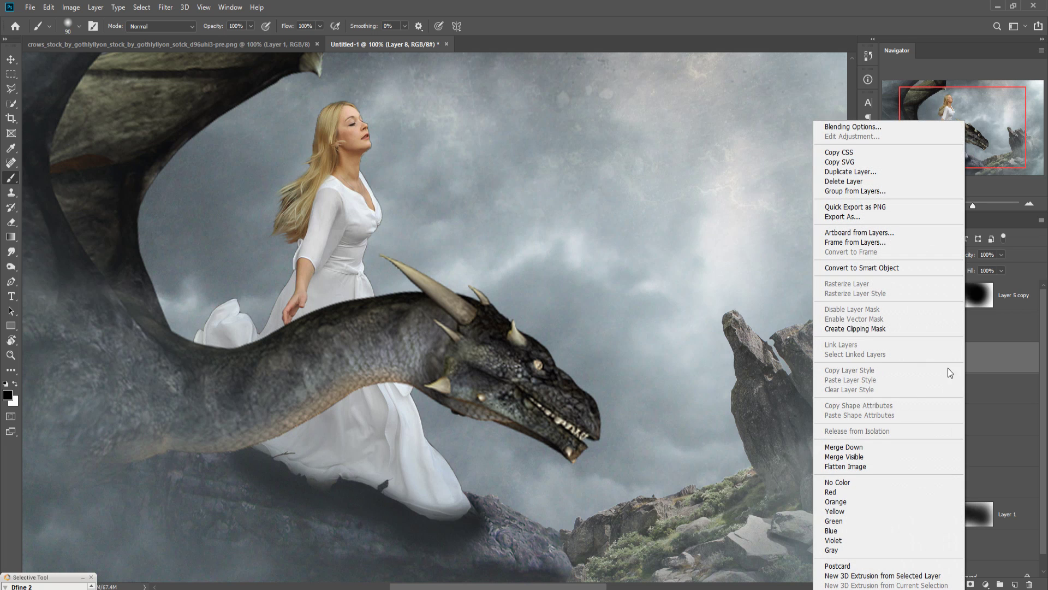
click(845, 329)
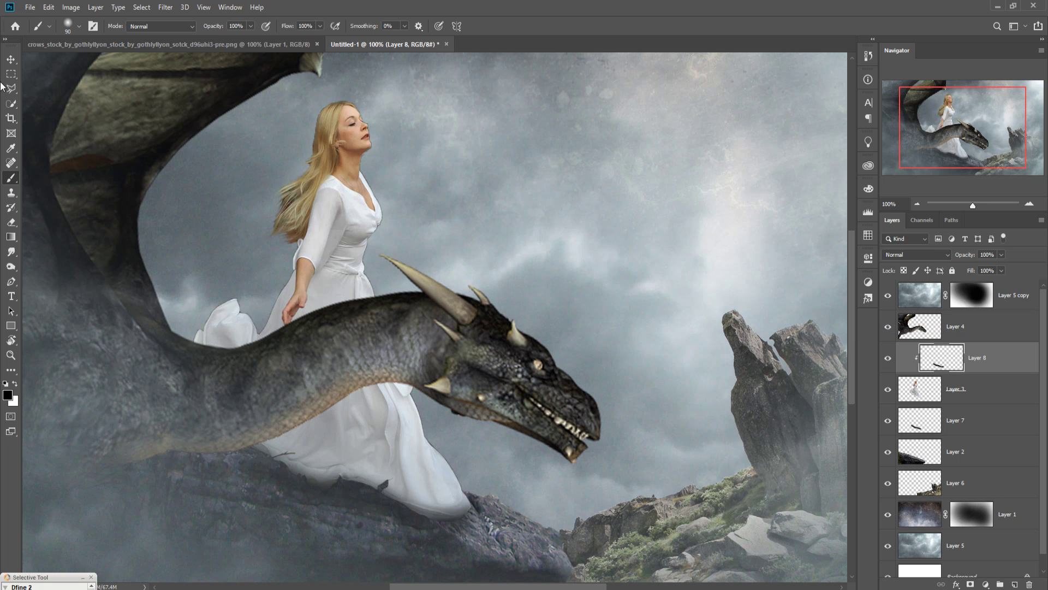
Step: Set the fill of the clipped Layer 8 shading to 52%
click(7, 60)
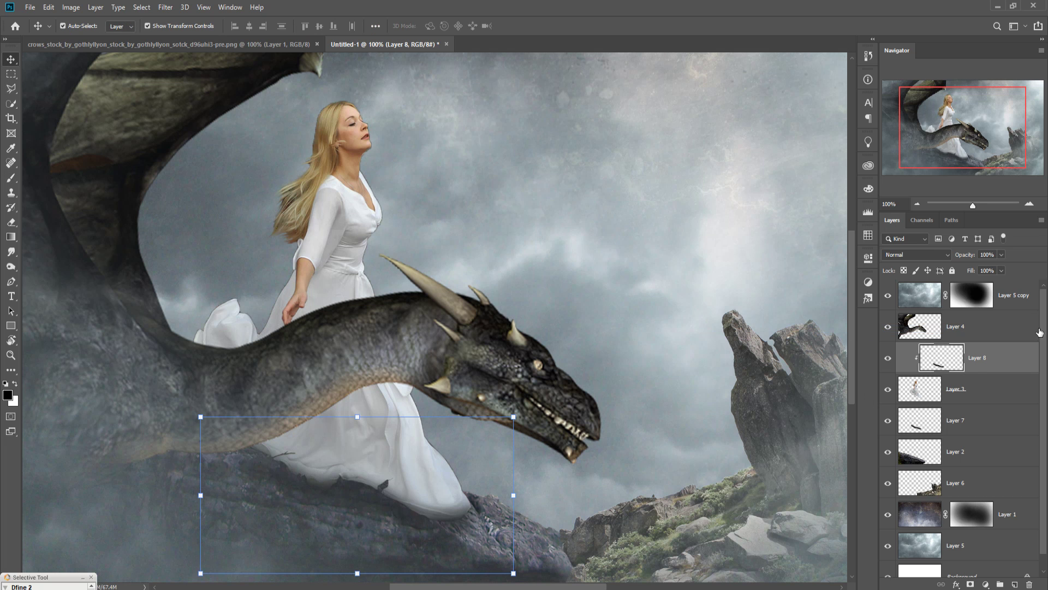
click(1018, 333)
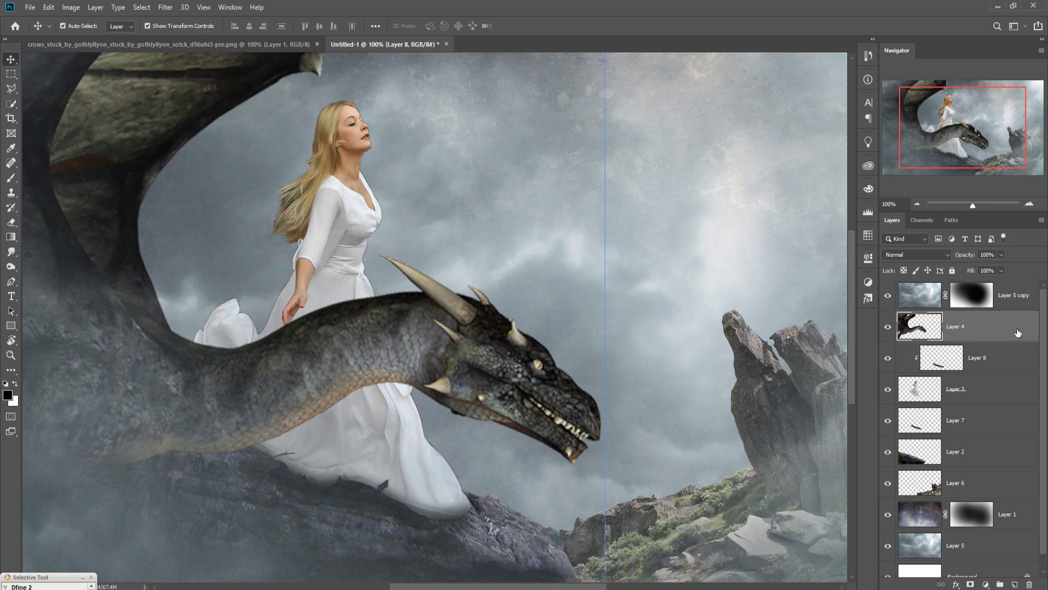
click(999, 359)
click(1002, 271)
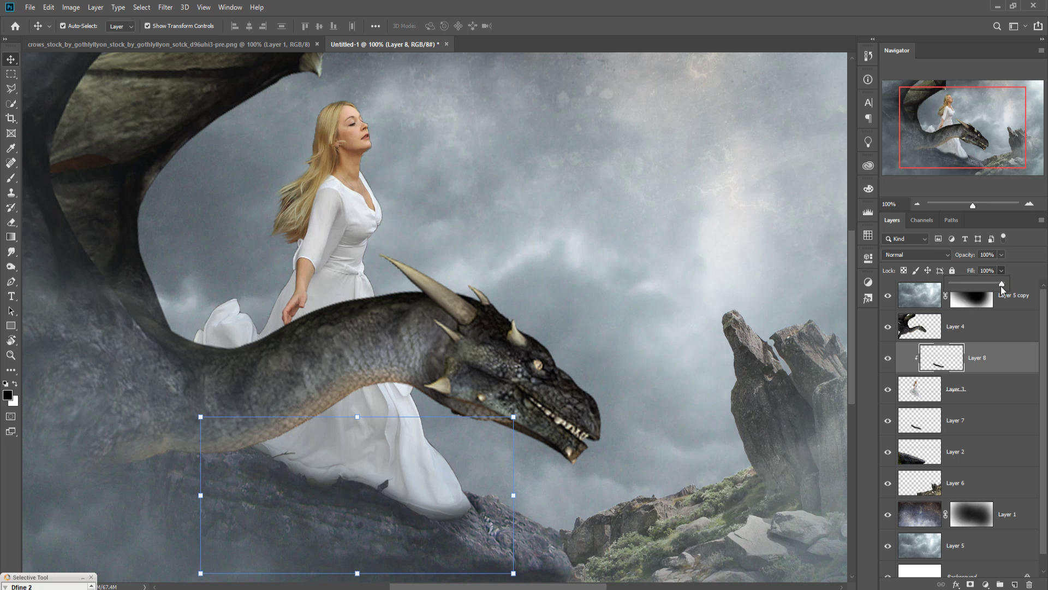
drag(1001, 283, 978, 287)
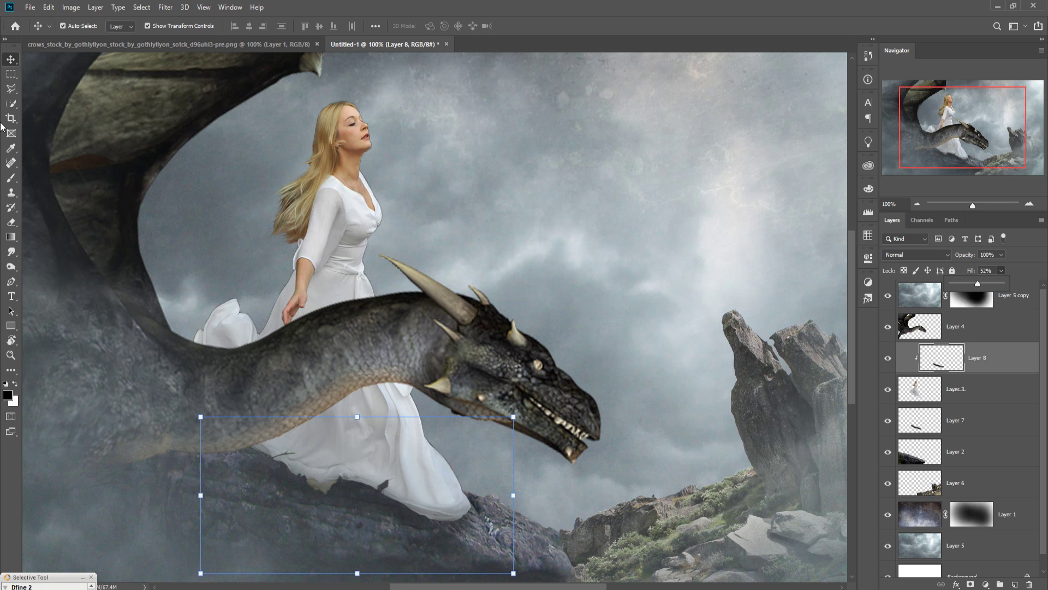
click(10, 60)
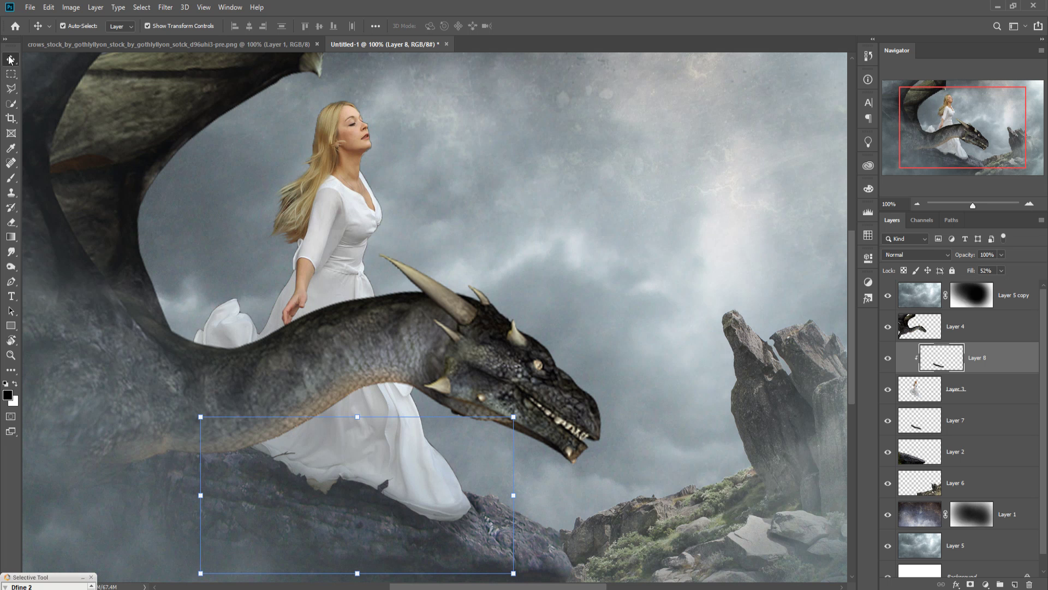
click(1027, 298)
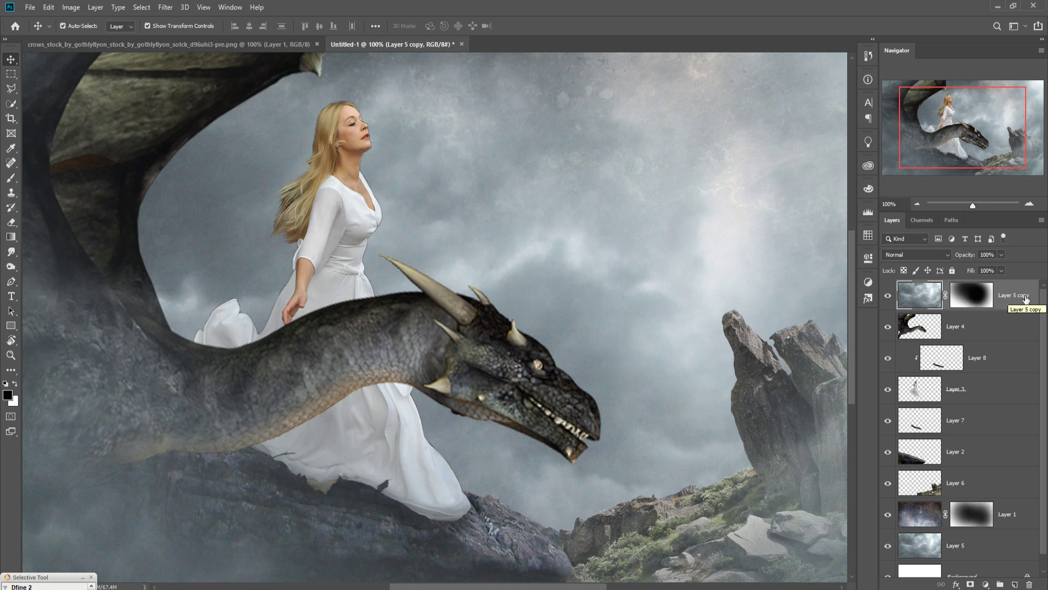
key(ctrl+minus)
key(ctrl+minus)
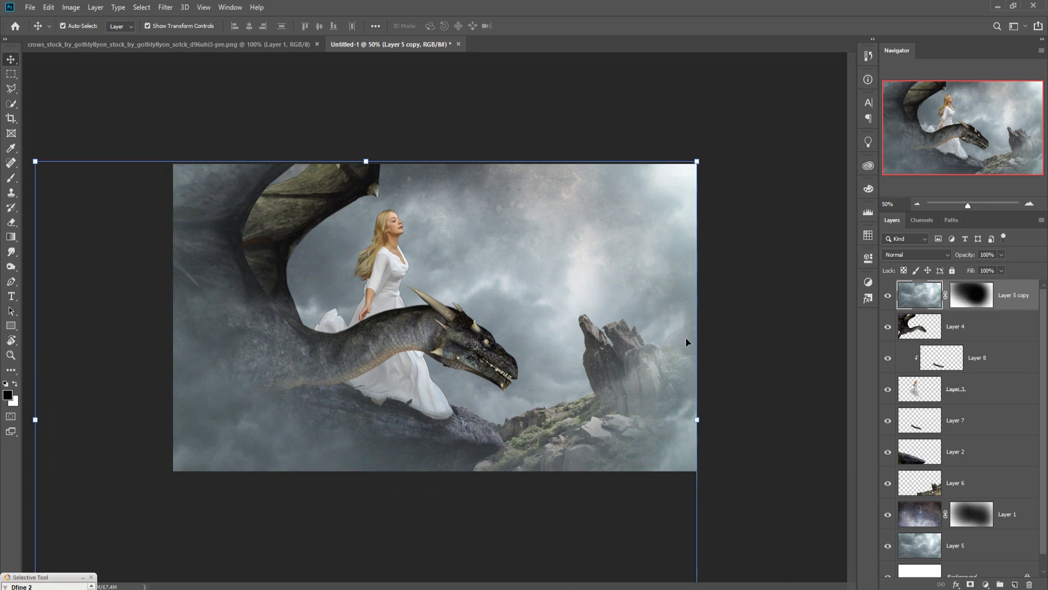
click(171, 47)
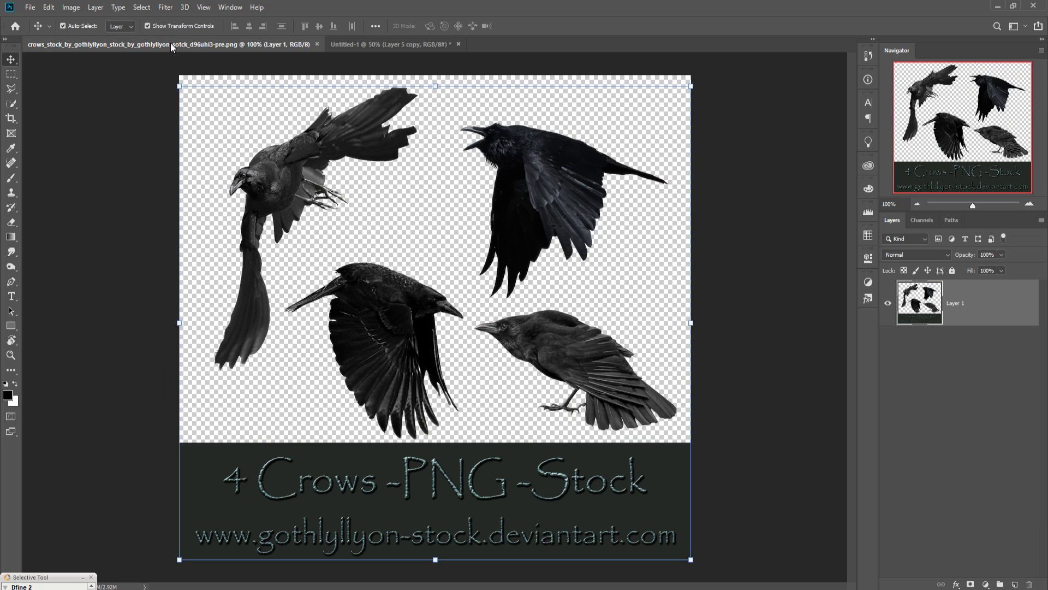
click(391, 45)
Step: Duplicate the dragon on Layer 4, keeping the default copy name
click(940, 331)
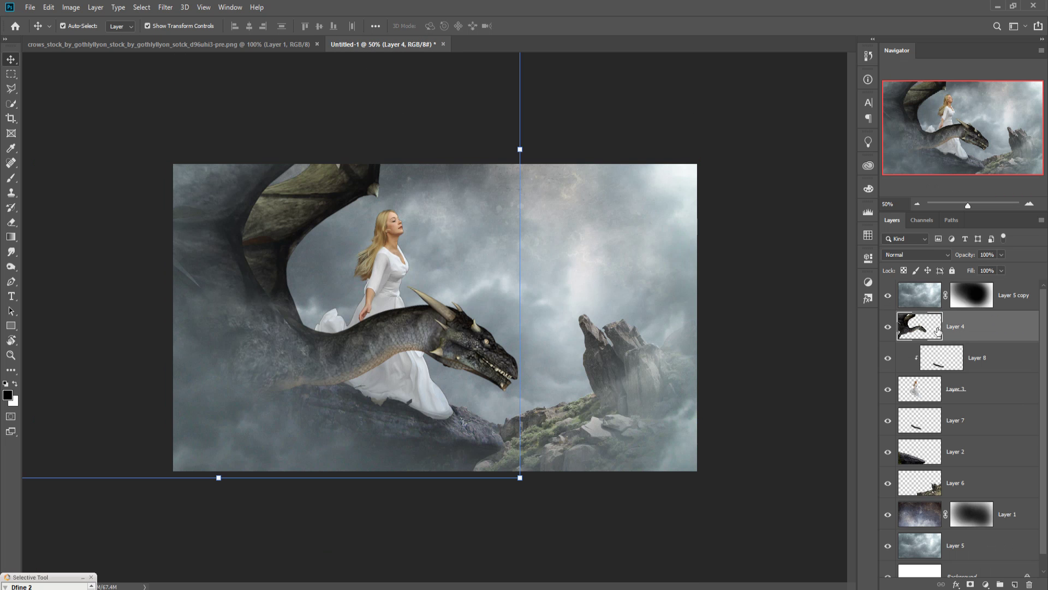
right_click(943, 332)
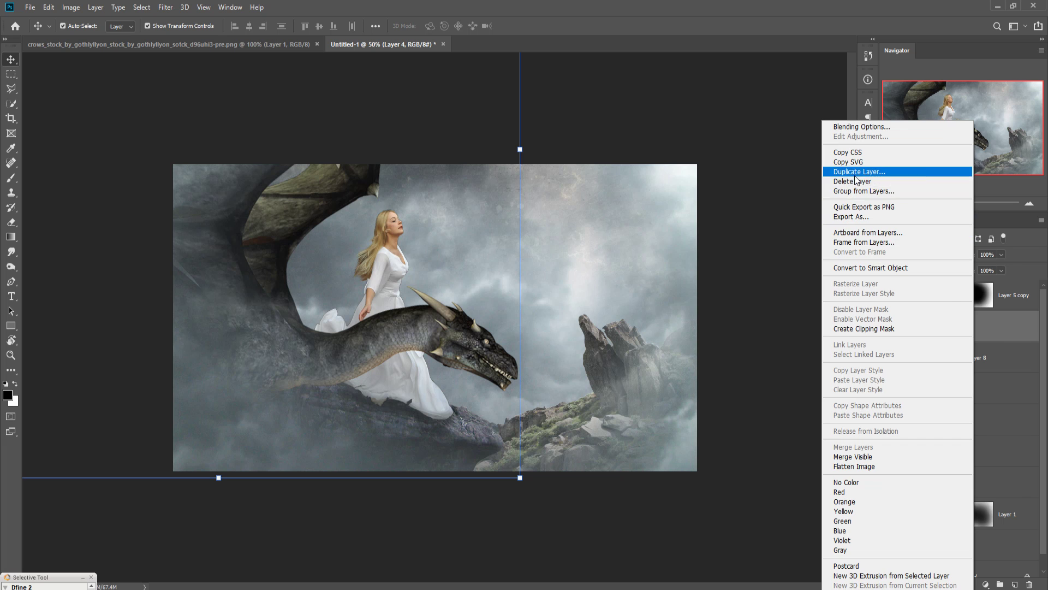
click(858, 171)
click(611, 171)
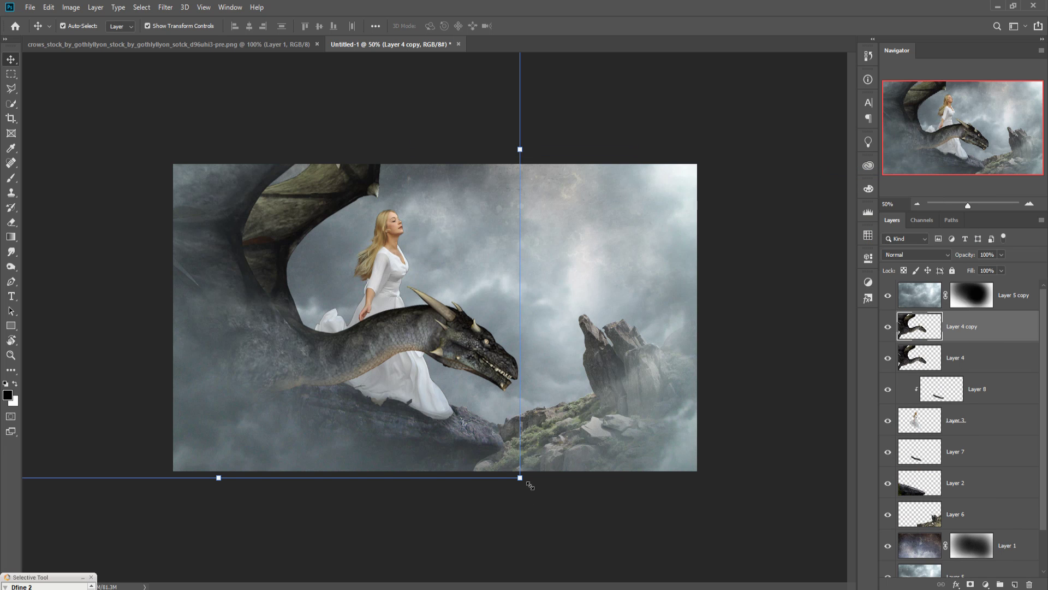
Step: Scale the dragon copy to 39.01% and position it flying in the sky above the main dragon's head
drag(528, 484, 319, 259)
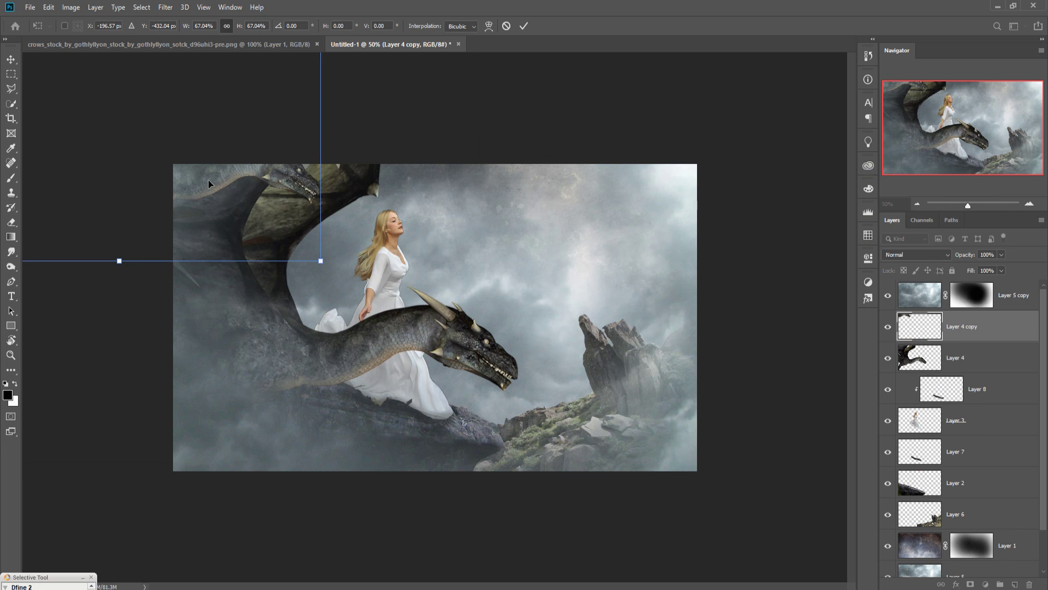
drag(229, 200, 706, 355)
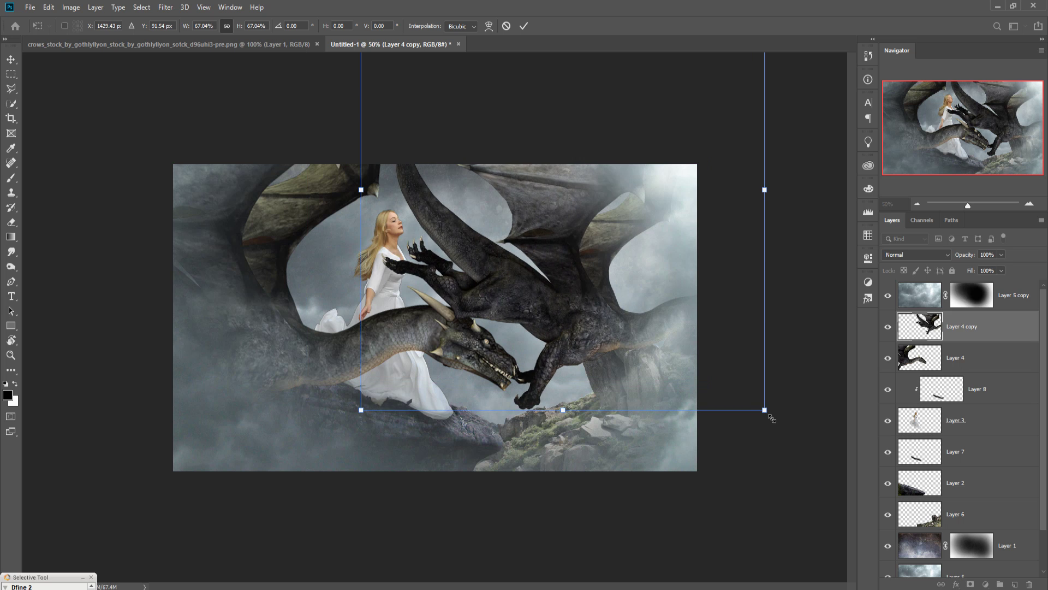
drag(772, 418, 685, 332)
drag(547, 263, 525, 241)
drag(667, 308, 542, 233)
drag(475, 179, 534, 266)
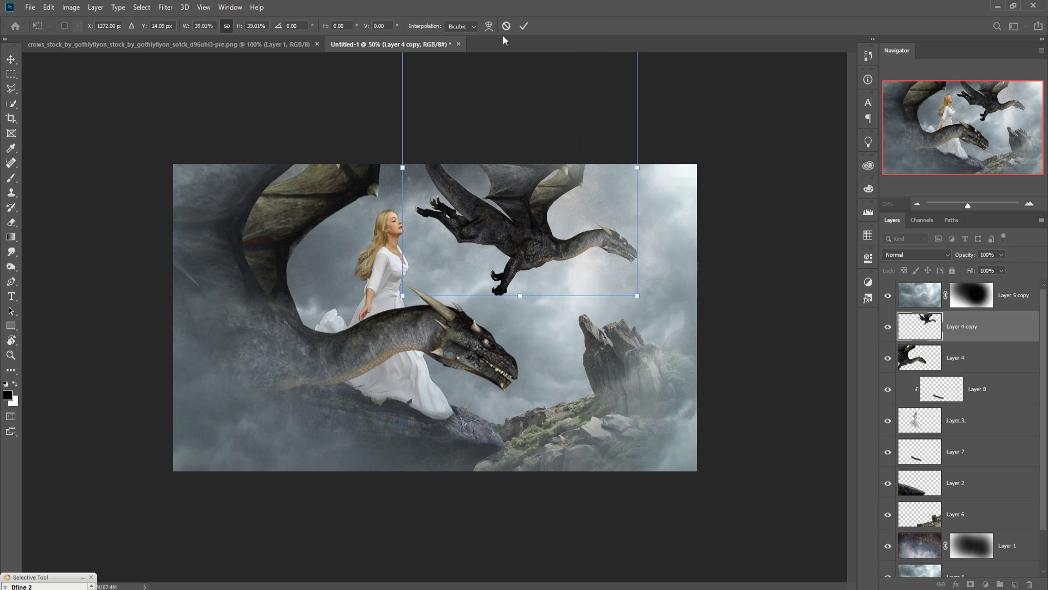
click(524, 26)
Step: Move the Layer 4 copy dragon below Layer 6 in the stacking order, then scale it to 71.52% and place it just above and beside the woman's head
drag(1008, 334, 1018, 524)
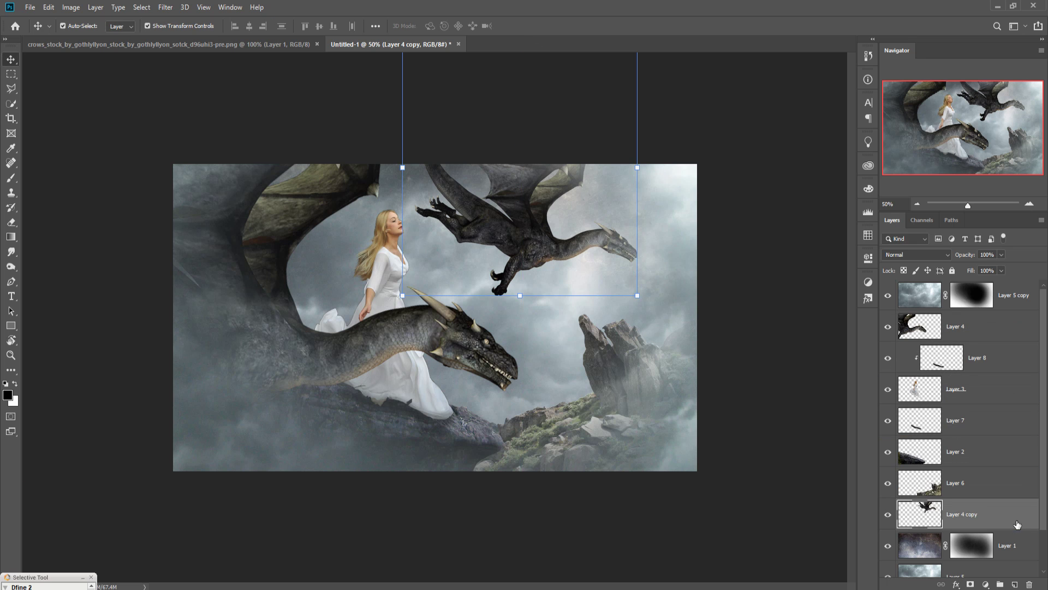
drag(520, 226, 452, 245)
key(ctrl+t)
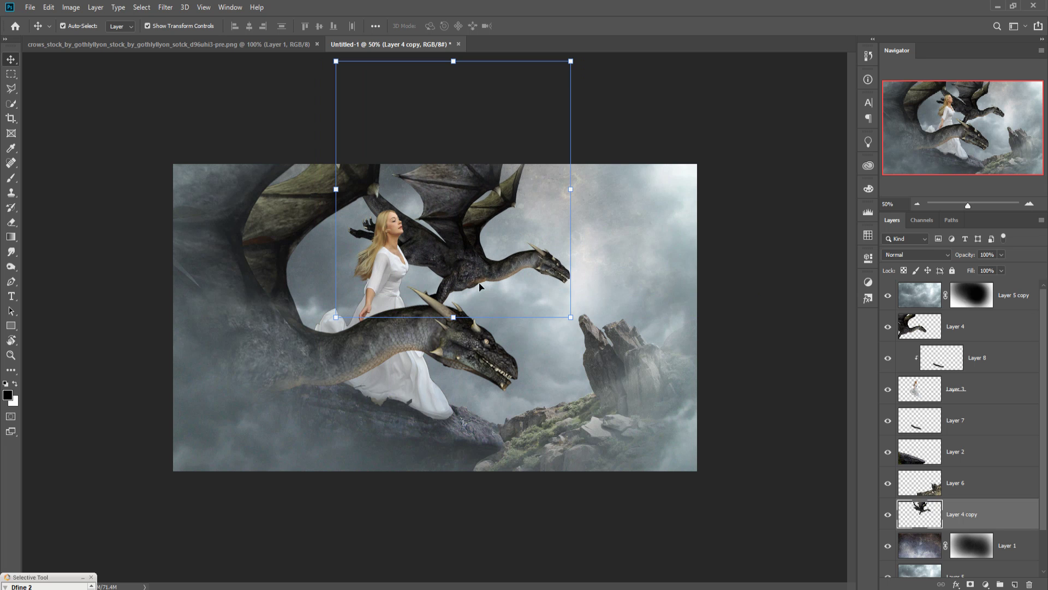
drag(573, 323, 504, 244)
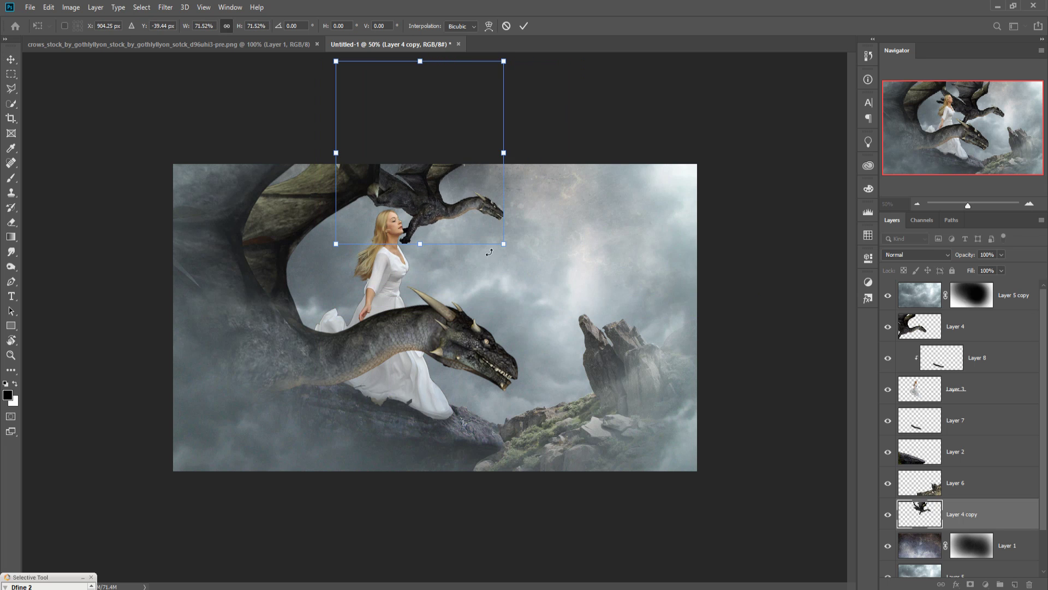
drag(437, 218, 457, 224)
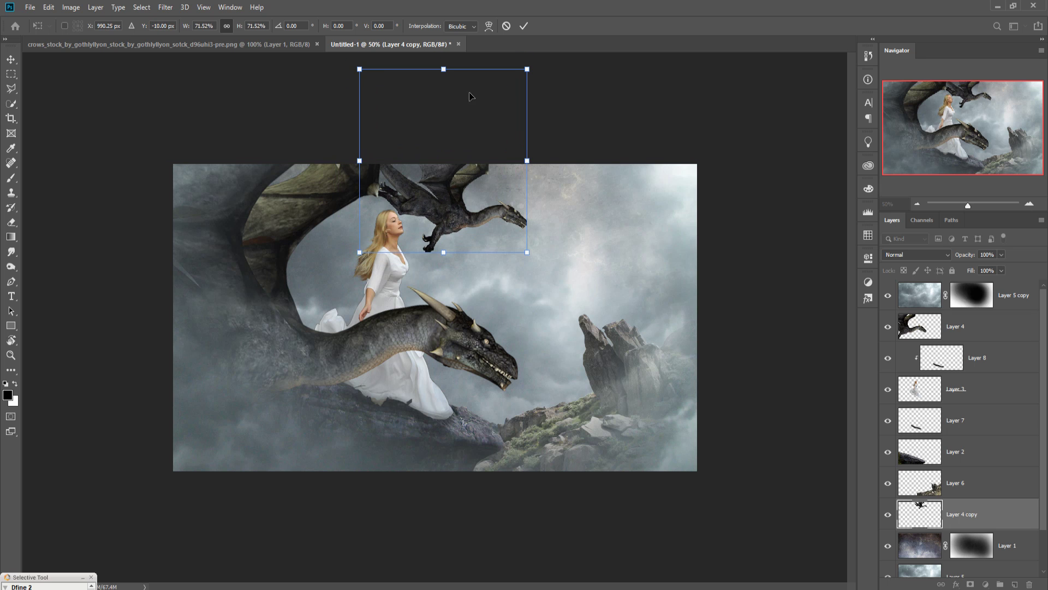
click(524, 26)
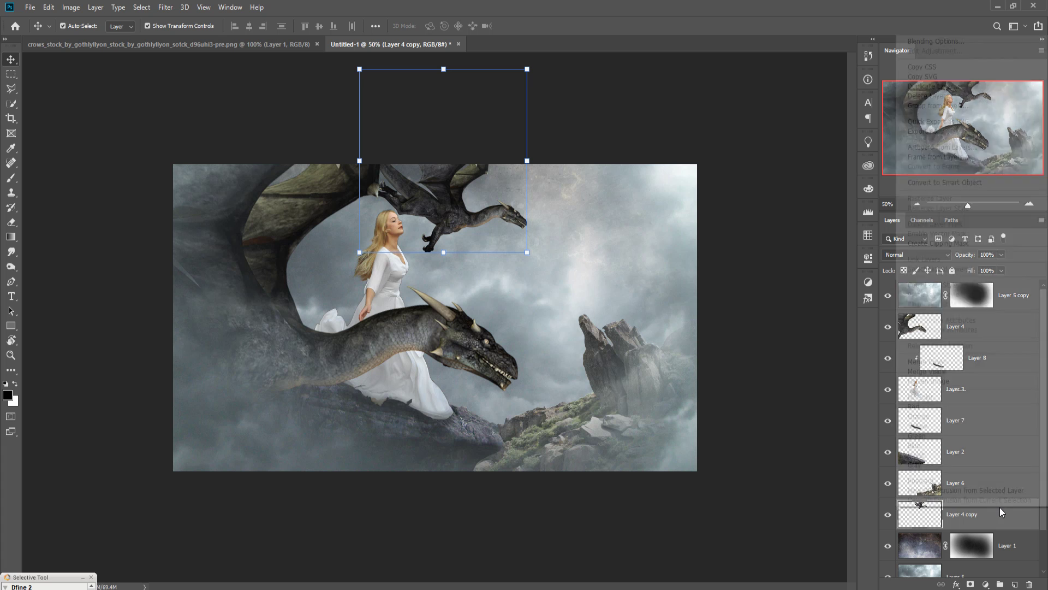
Step: Duplicate the flying dragon with the default copy name, scale the duplicate to 58.17% and position it in the bright sky above the distant rocks
right_click(999, 507)
click(937, 86)
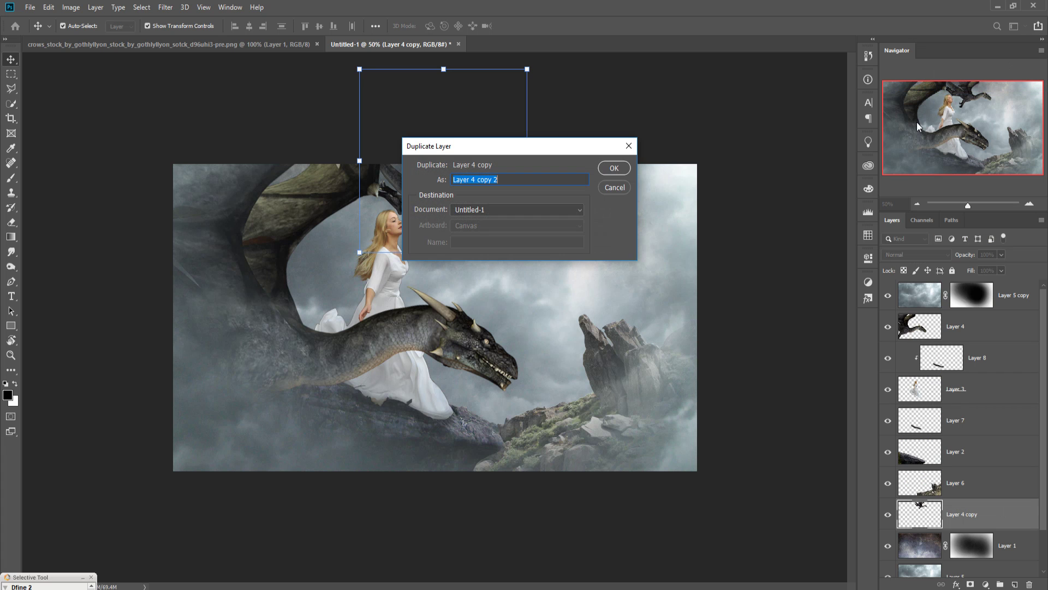
click(613, 168)
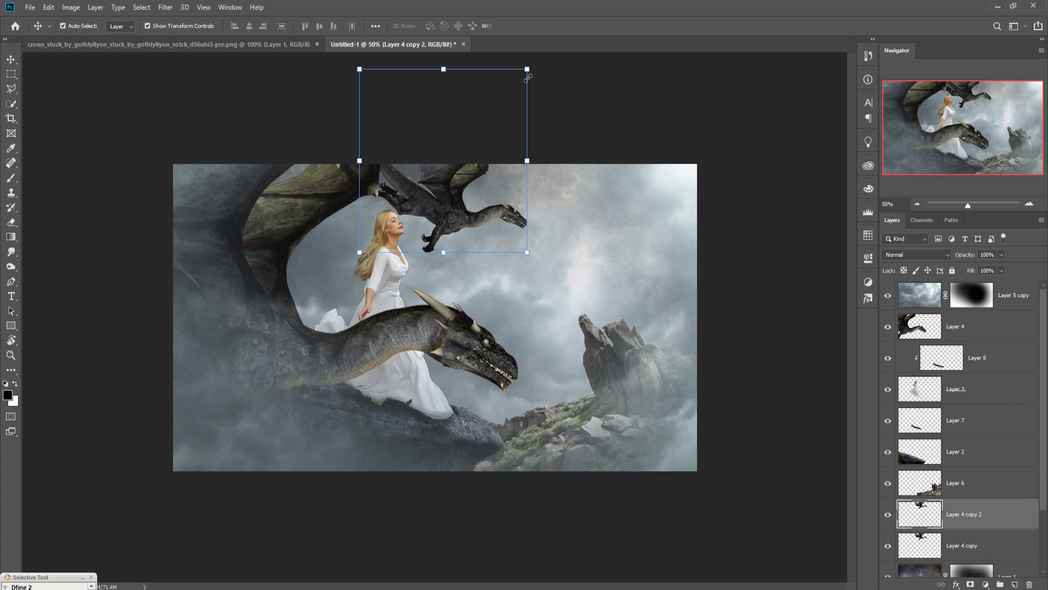
drag(532, 79, 459, 146)
drag(428, 241, 598, 222)
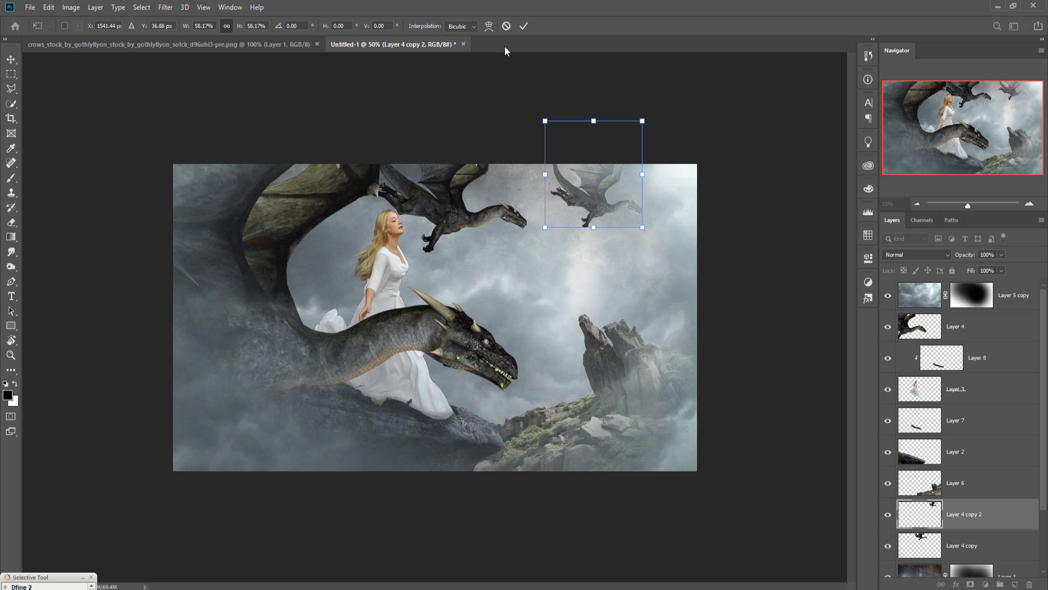
click(523, 25)
Step: Apply a Motion Blur at angle 0° and distance 29 pixels to the larger flying dragon on Layer 4 copy
click(962, 546)
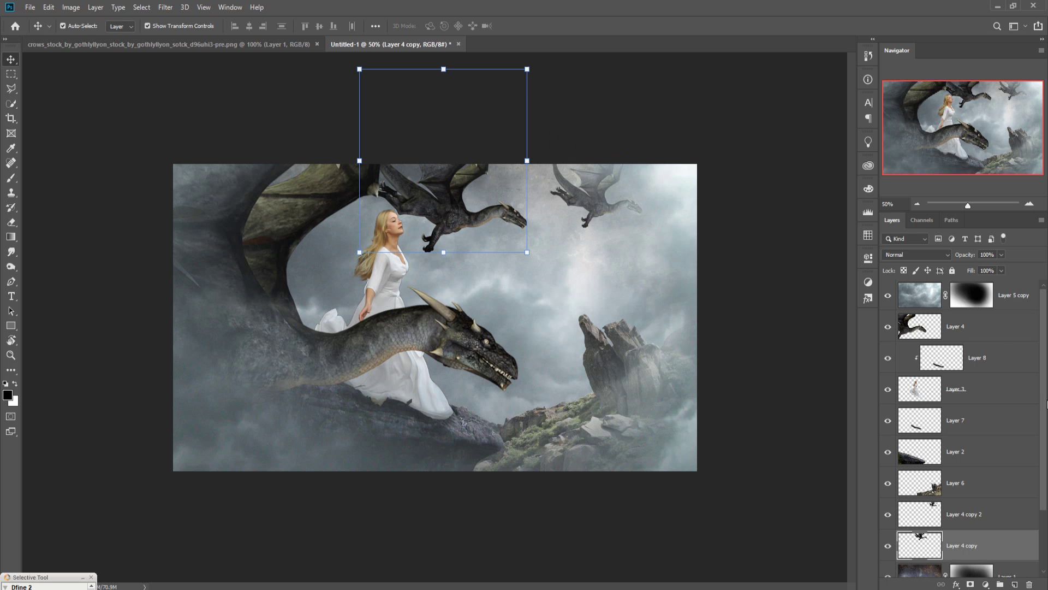
click(166, 7)
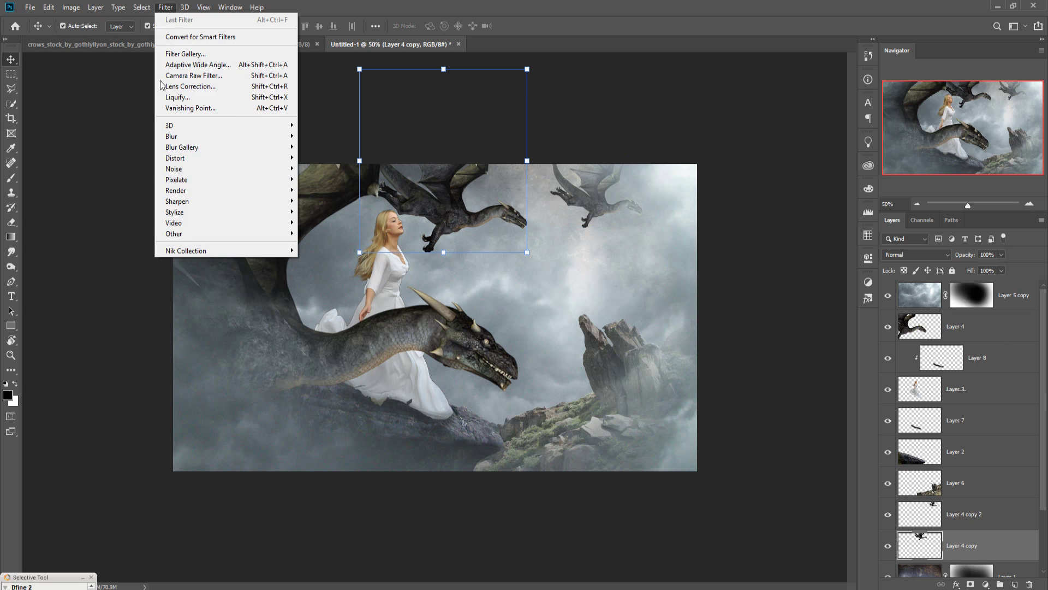
mouse_move(191, 141)
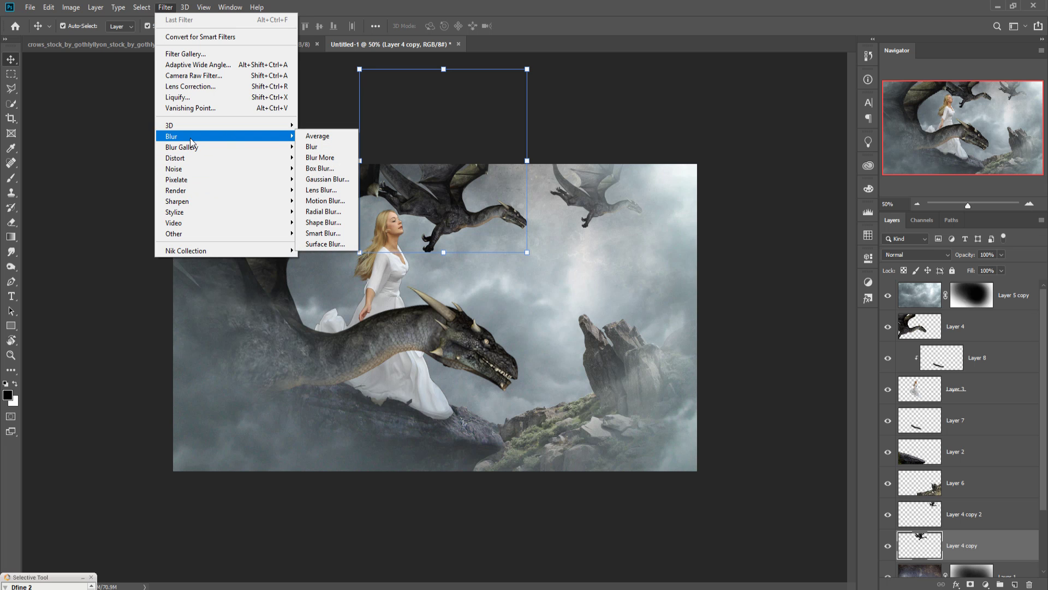
click(325, 202)
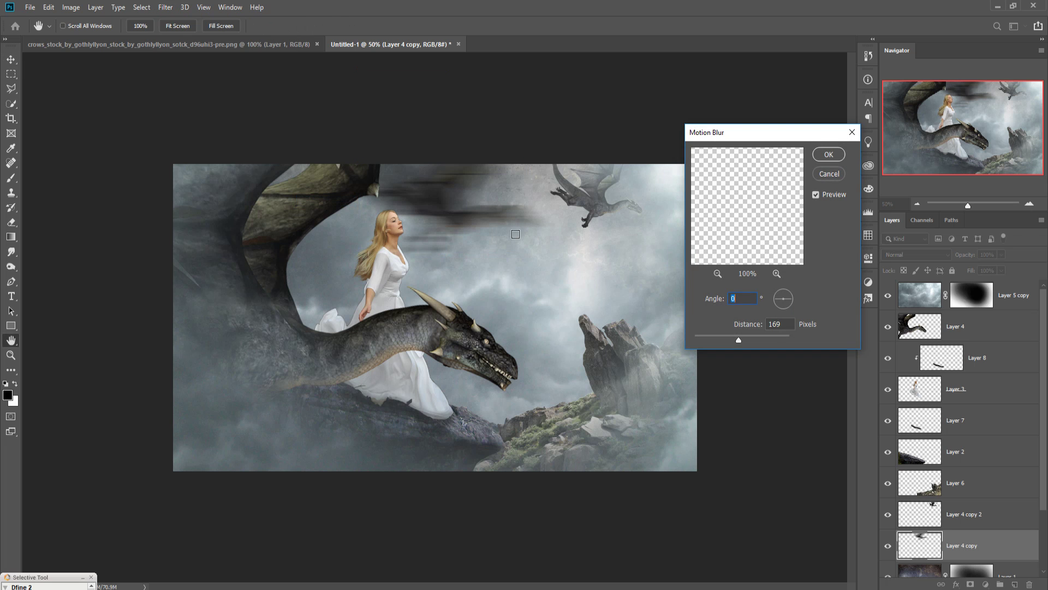
drag(739, 340, 709, 341)
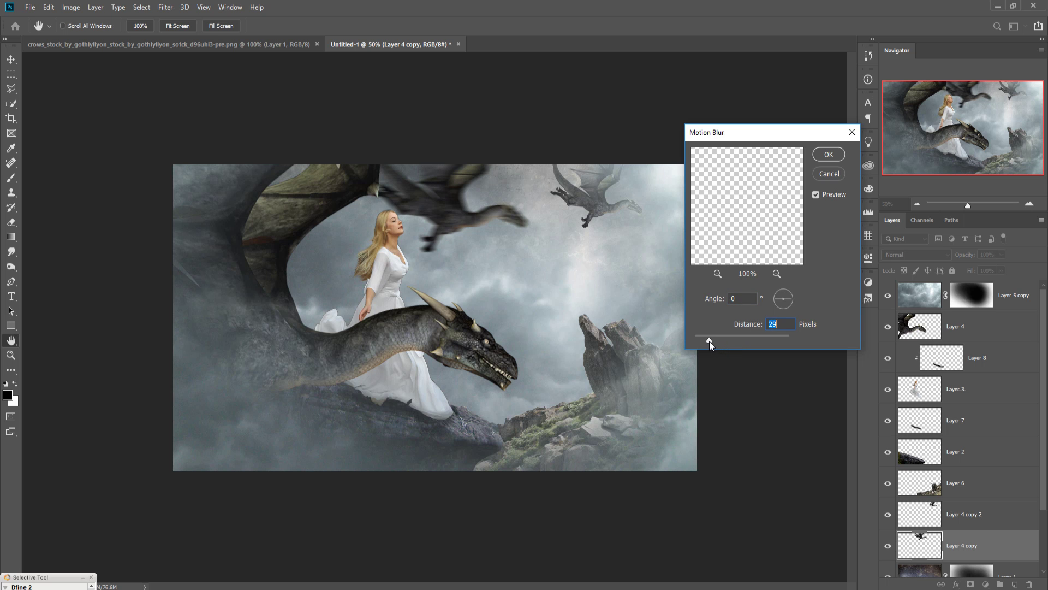
click(826, 160)
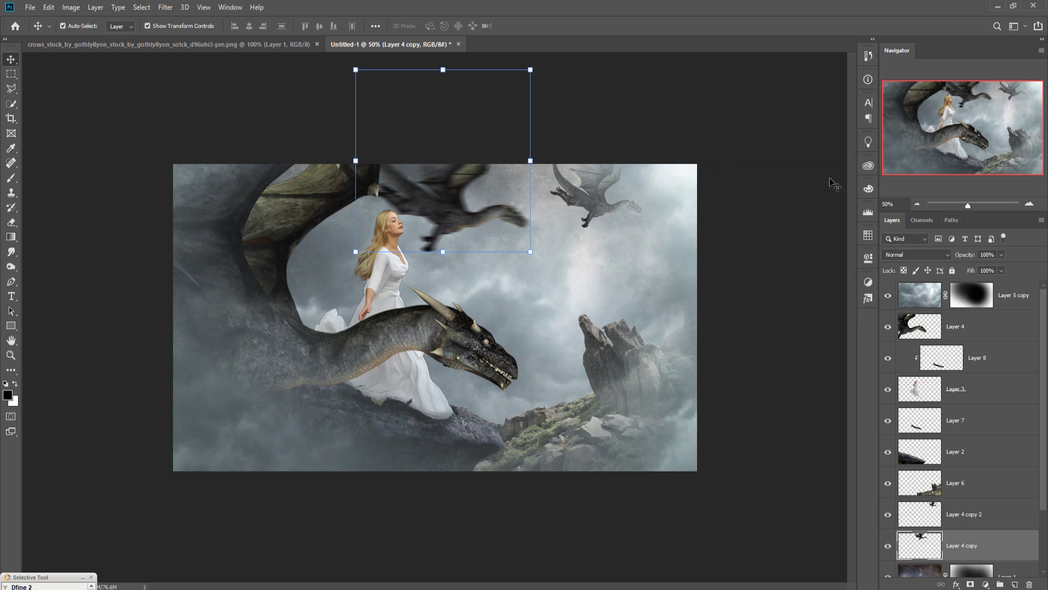
Step: Select the smaller flying dragon's layer, Layer 4 copy 2
click(977, 519)
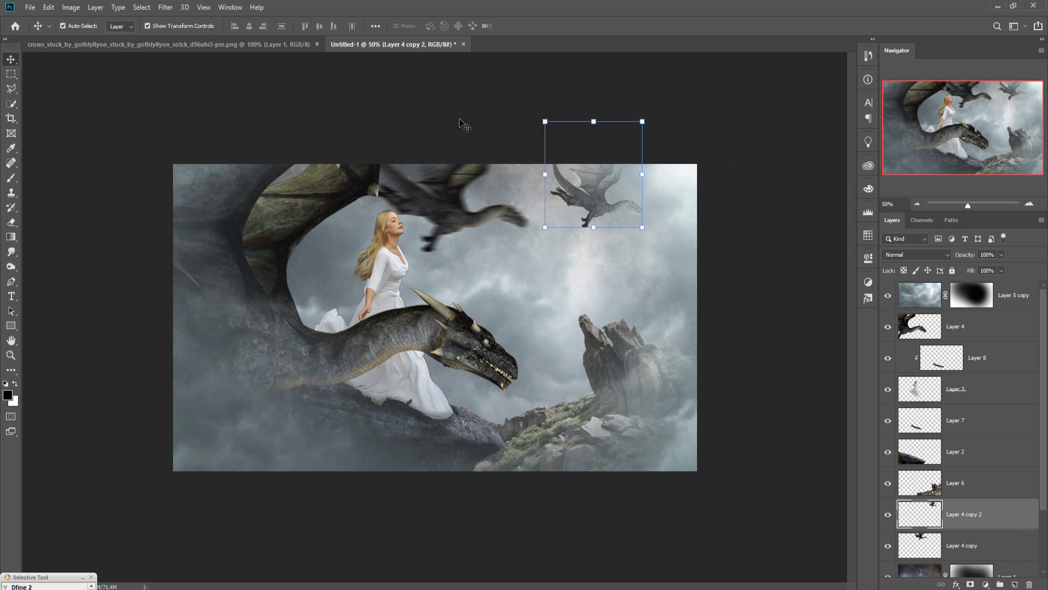
click(165, 8)
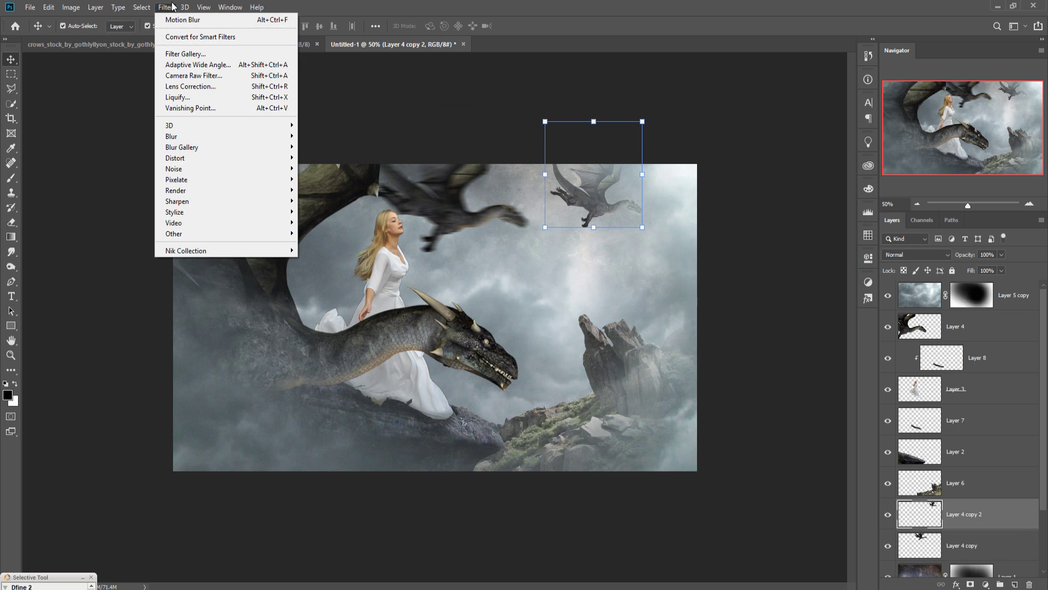
click(178, 76)
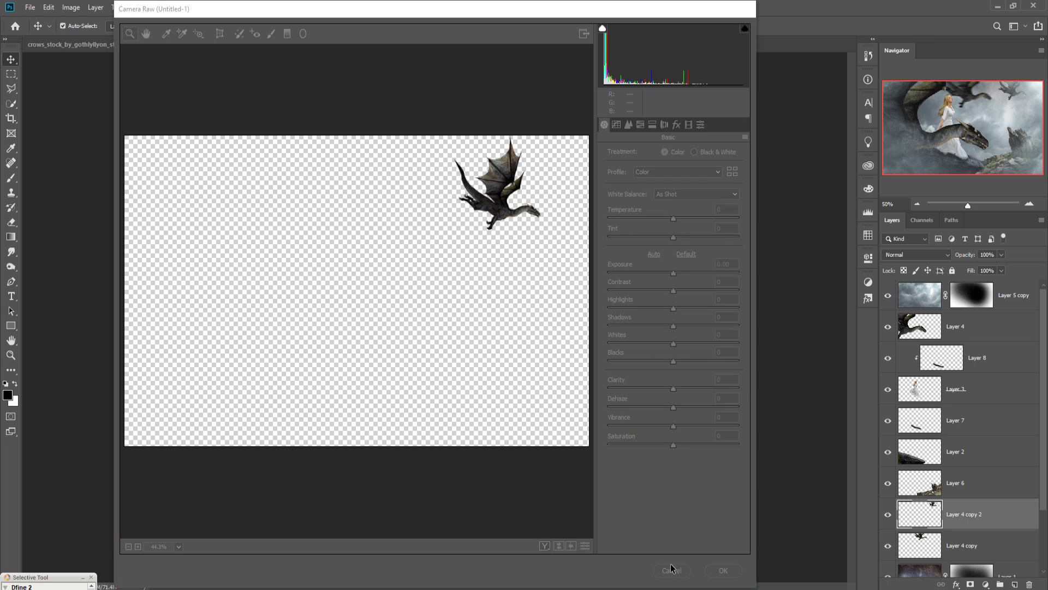
click(670, 570)
Step: Apply a Motion Blur at angle 0° and distance 29 pixels to the smaller flying dragon on Layer 4 copy 2
click(165, 7)
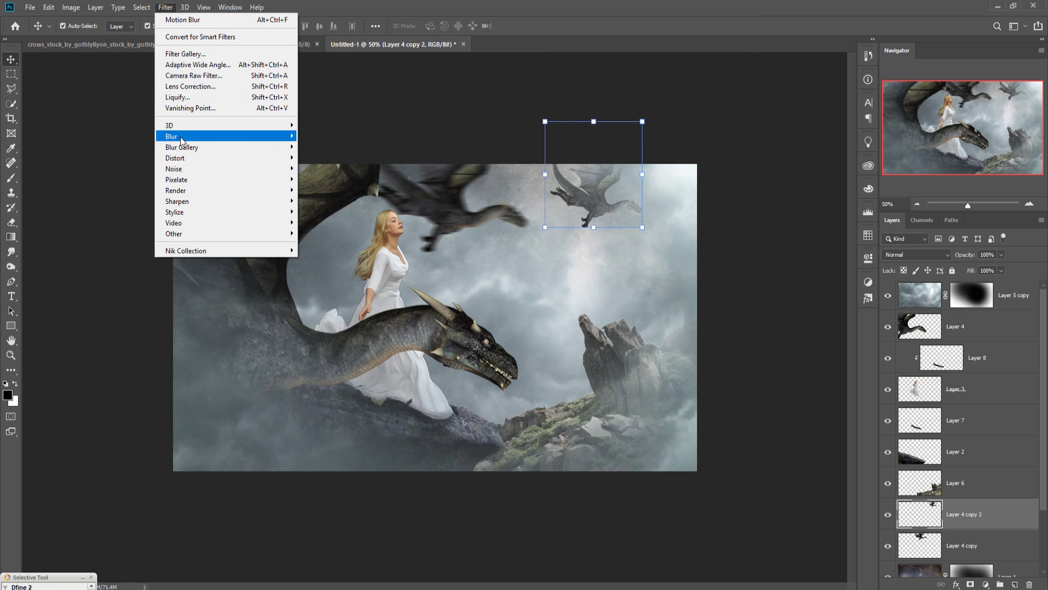
mouse_move(183, 136)
click(326, 201)
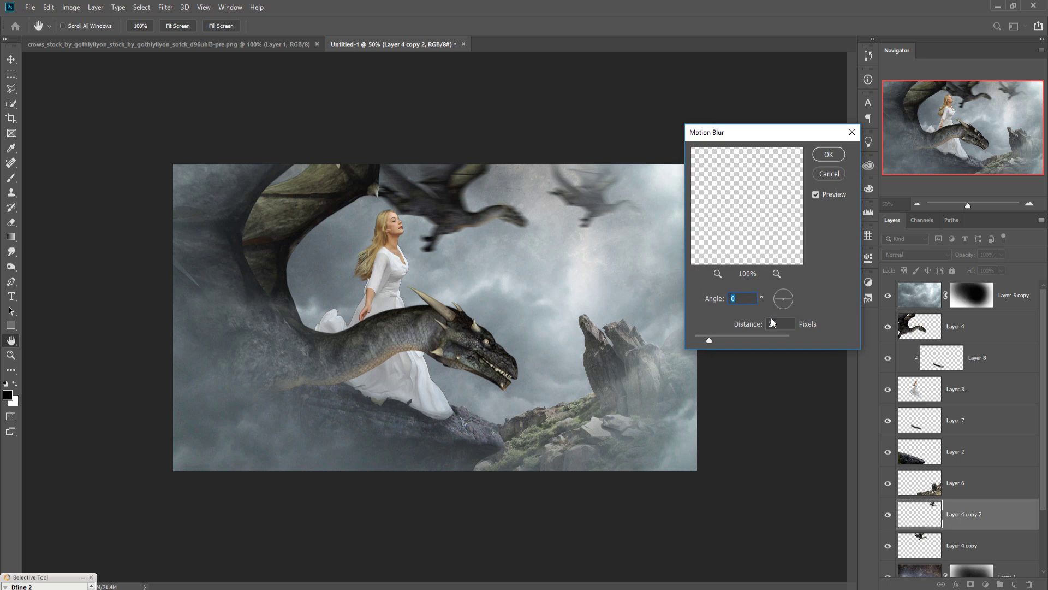
click(827, 155)
Step: Duplicate the main dragon on Layer 4, keeping the default copy name
key(v)
click(289, 350)
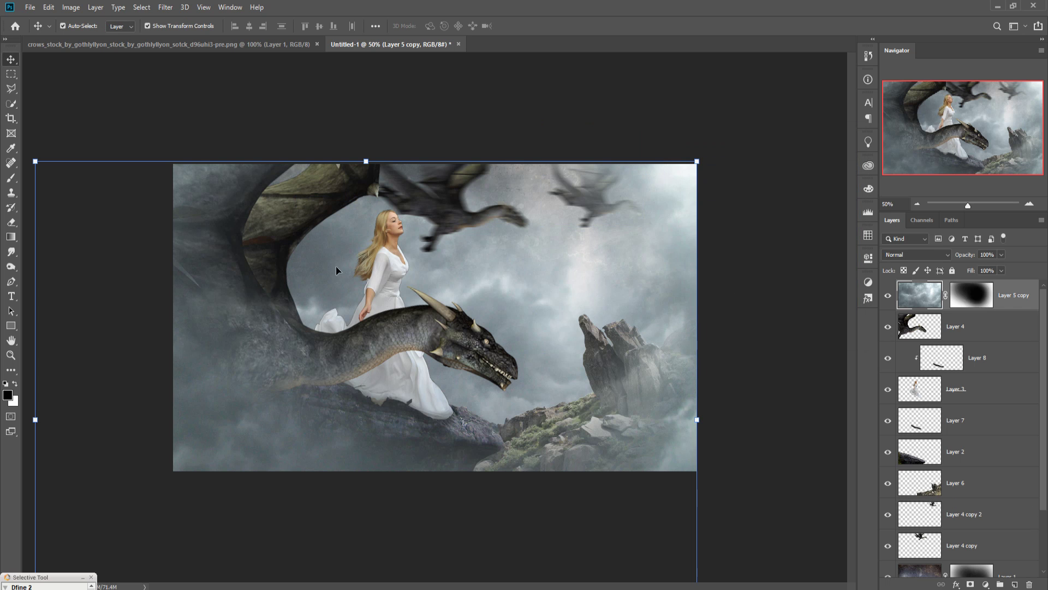
click(972, 327)
right_click(976, 325)
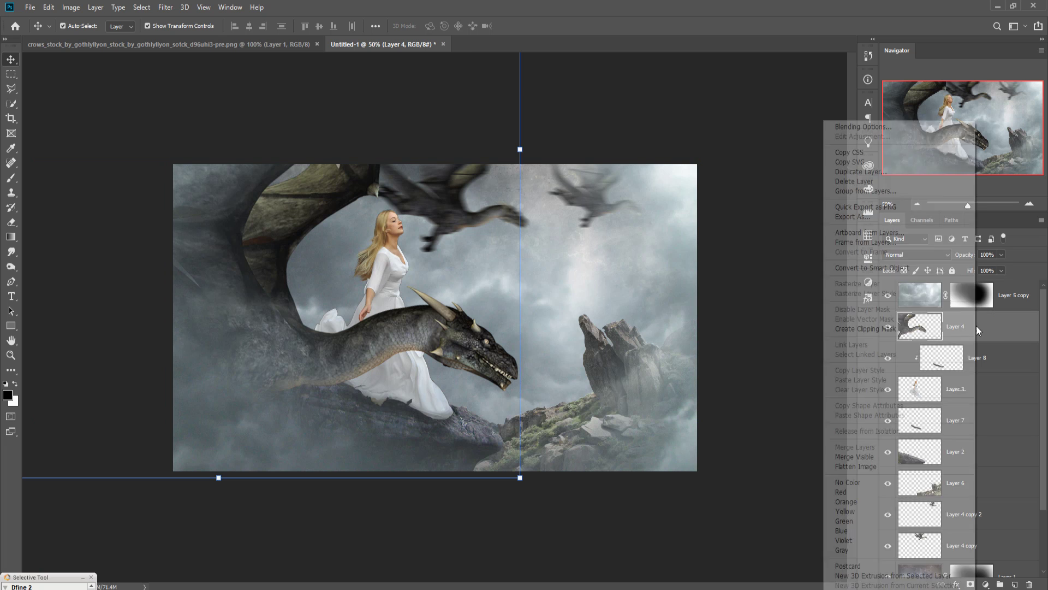
click(863, 173)
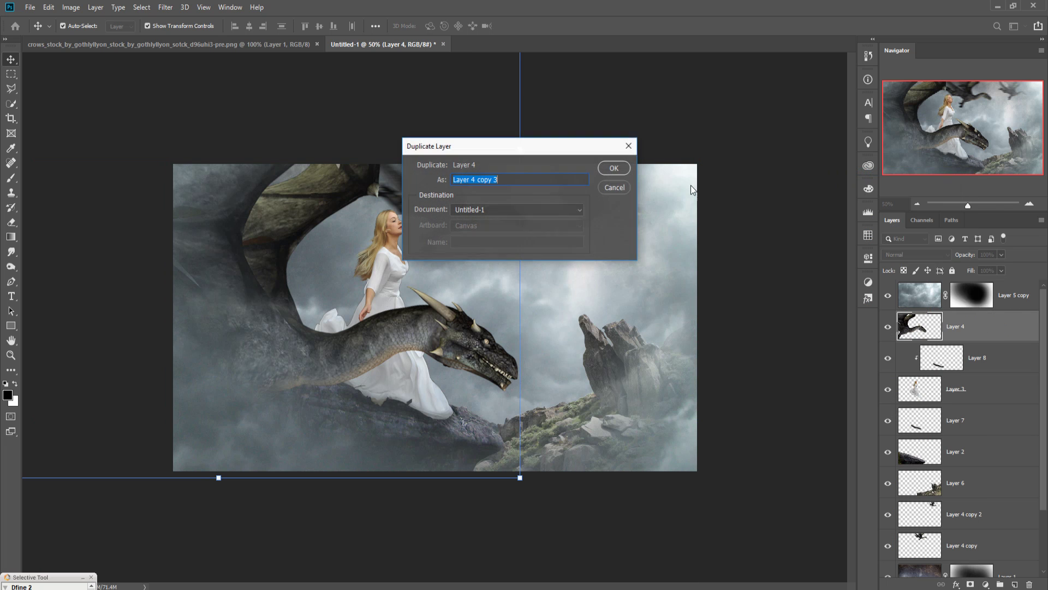
click(607, 168)
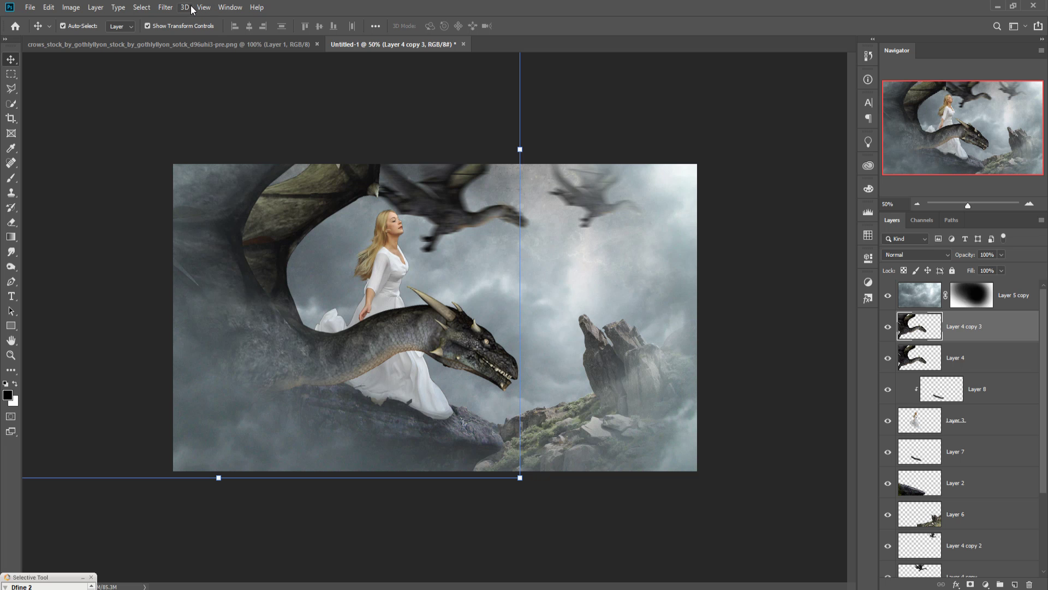
Step: Apply a Motion Blur at angle 0° and distance 92 pixels to the duplicated main dragon
click(165, 7)
mouse_move(175, 137)
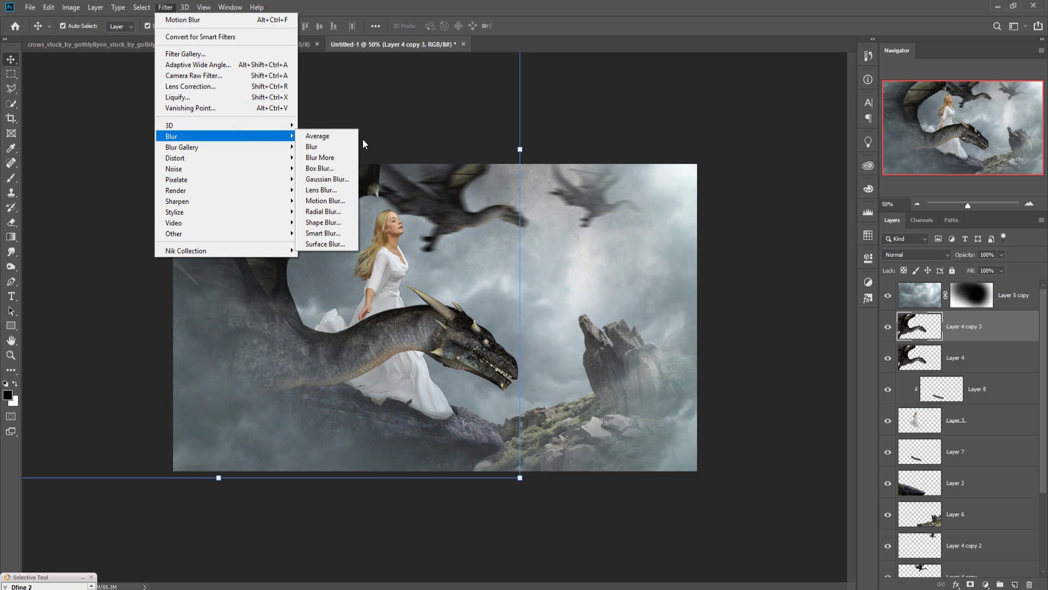
click(334, 201)
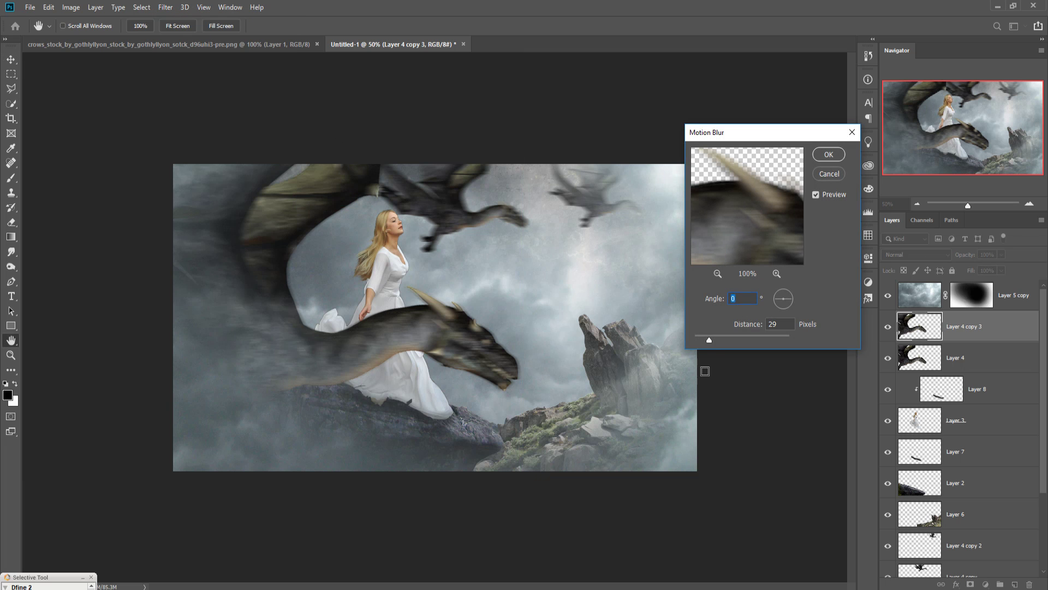
drag(708, 340, 726, 339)
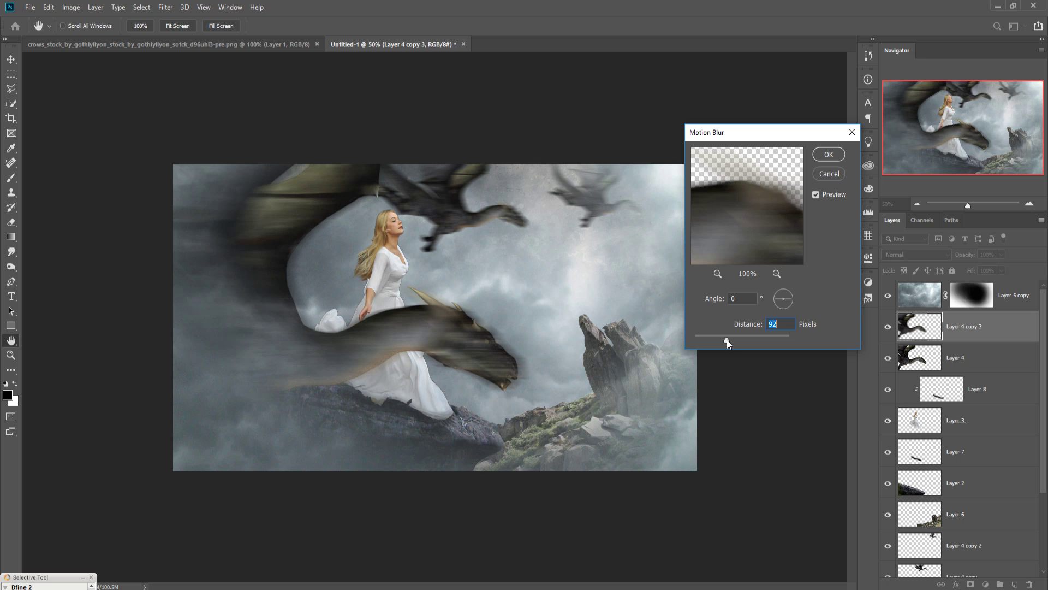
click(828, 154)
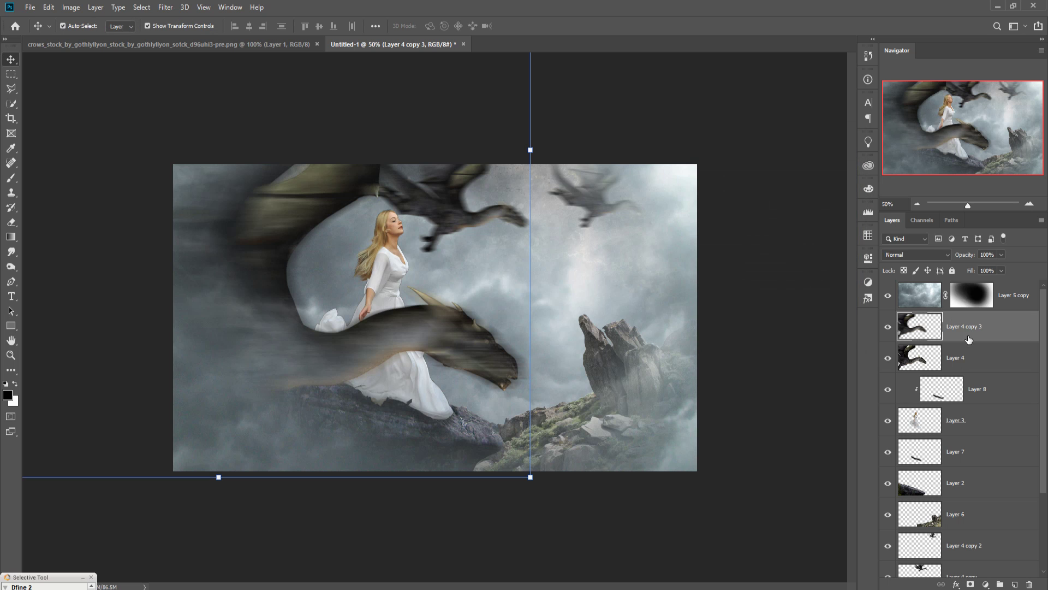
Step: Add a layer mask to the blurred main dragon copy and paint black over the head, neck and lower body to reveal the sharp dragon
click(971, 585)
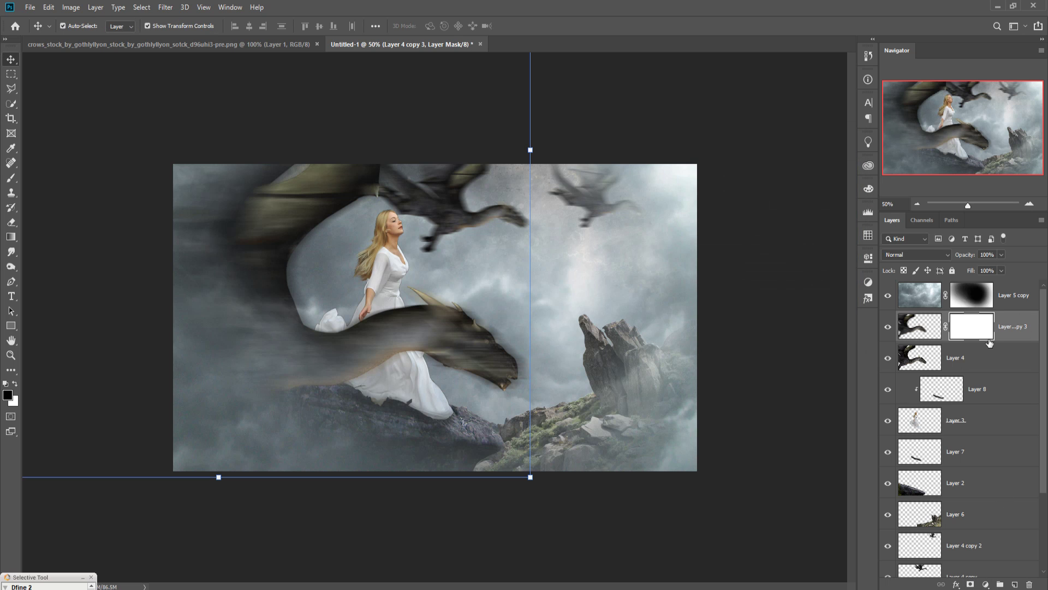
click(11, 177)
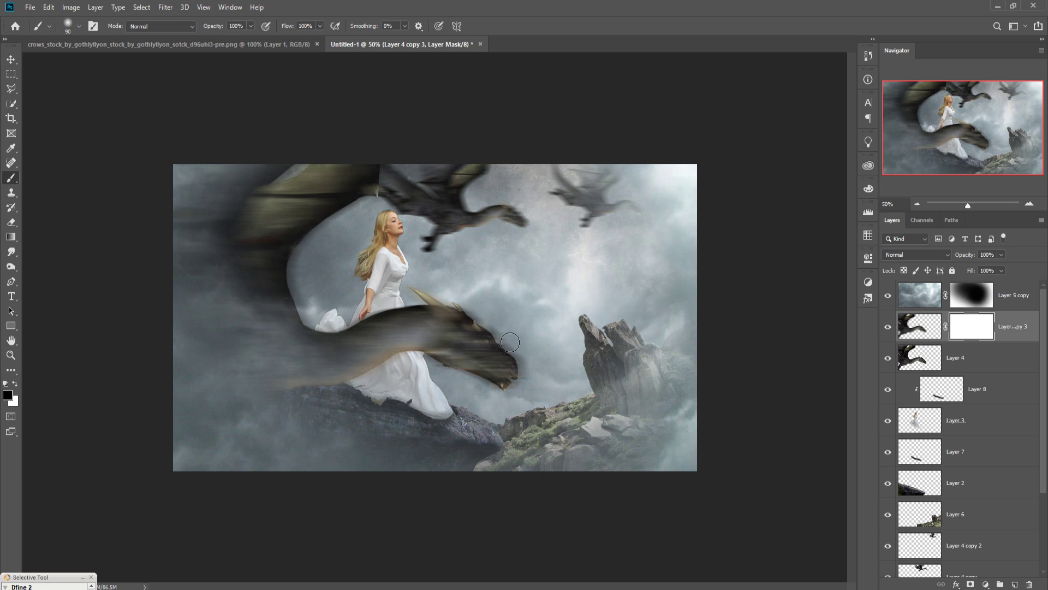
mouse_move(474, 306)
mouse_down()
mouse_move(492, 352)
mouse_move(452, 323)
mouse_up()
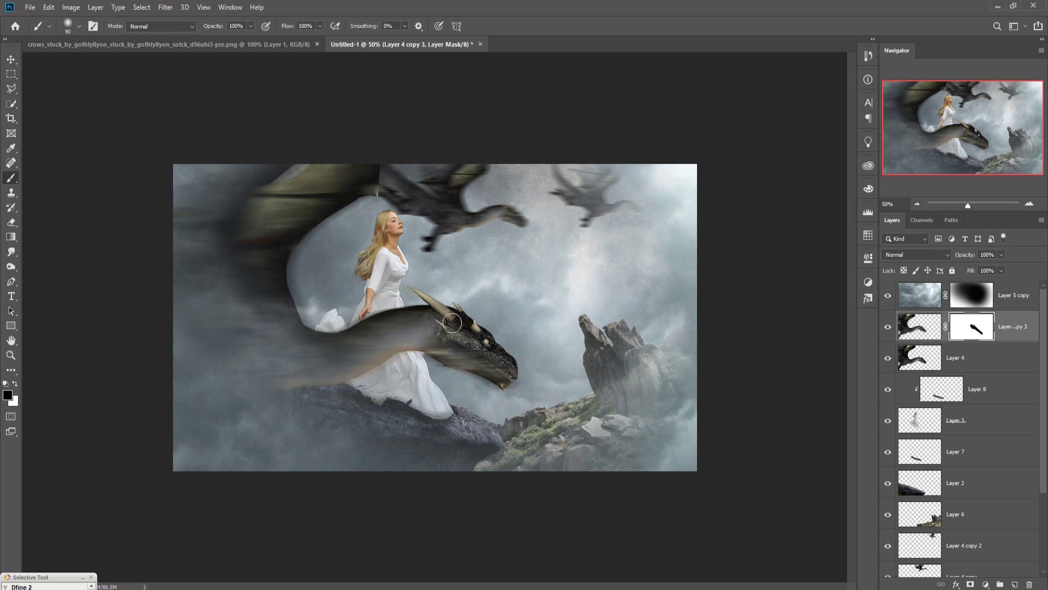
key(bracketright)
key(bracketright)
key(bracketright)
mouse_move(490, 370)
mouse_down()
mouse_move(445, 427)
mouse_move(421, 440)
mouse_up()
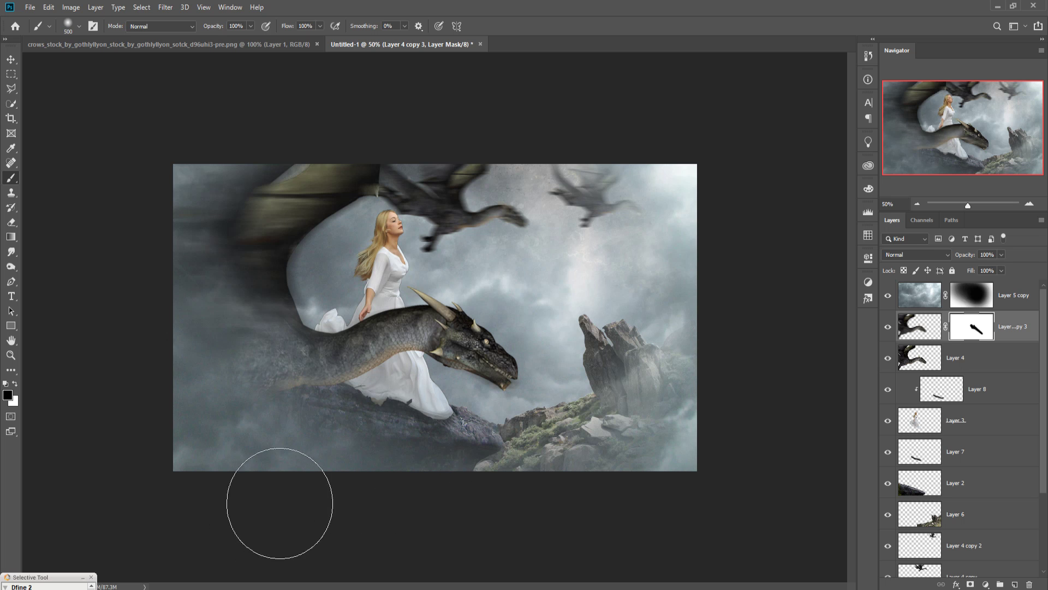
mouse_move(543, 426)
mouse_down()
mouse_move(511, 401)
mouse_move(499, 403)
mouse_move(520, 427)
mouse_move(600, 409)
mouse_move(576, 417)
mouse_move(586, 446)
mouse_up()
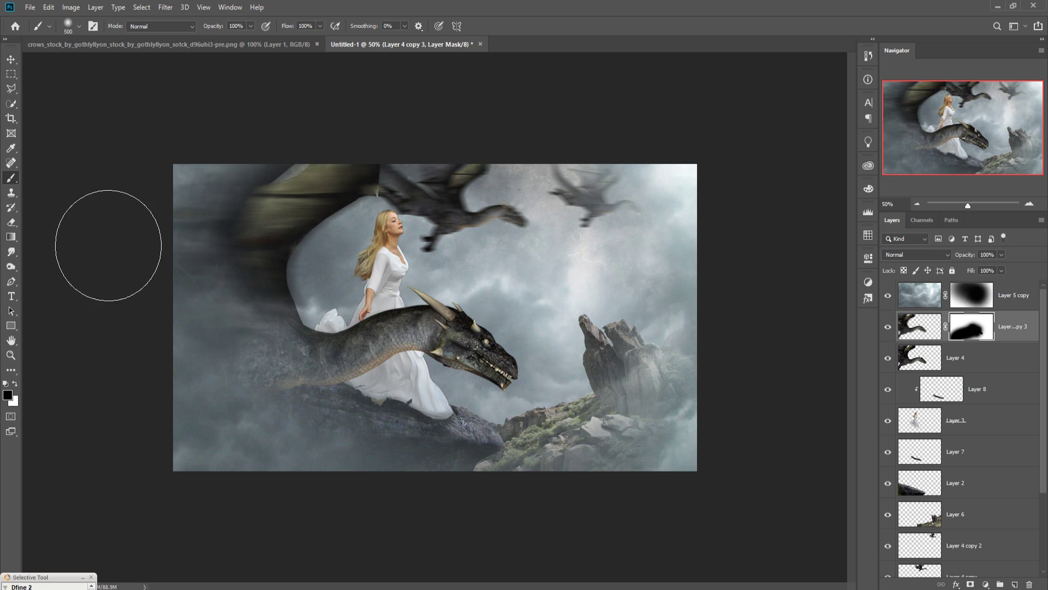
Step: Bring the texture_285 image into the Untitled-1 composite as a new layer directly above Layer 1
click(11, 59)
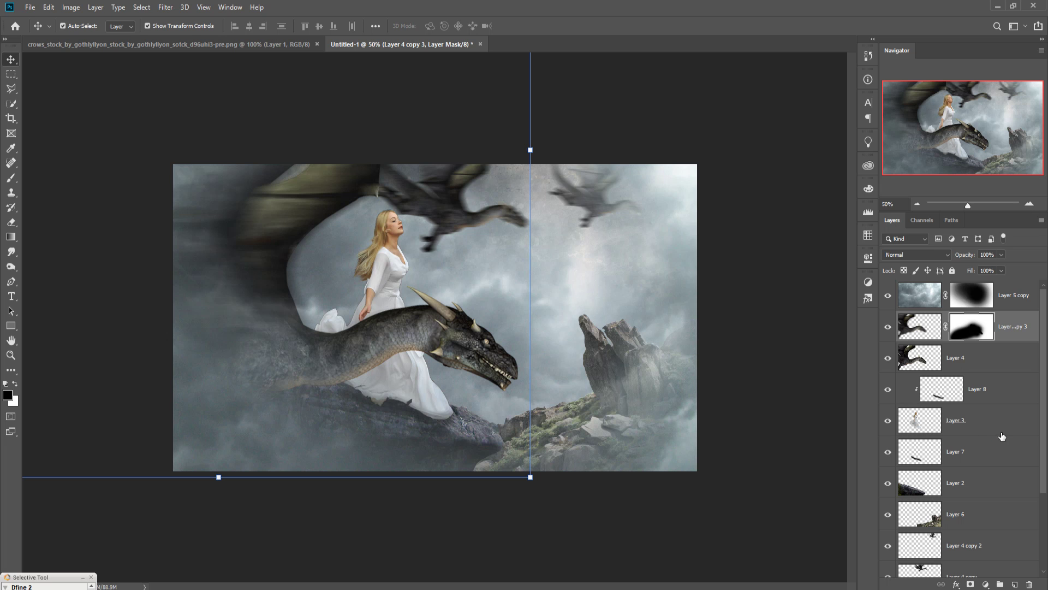
click(1017, 516)
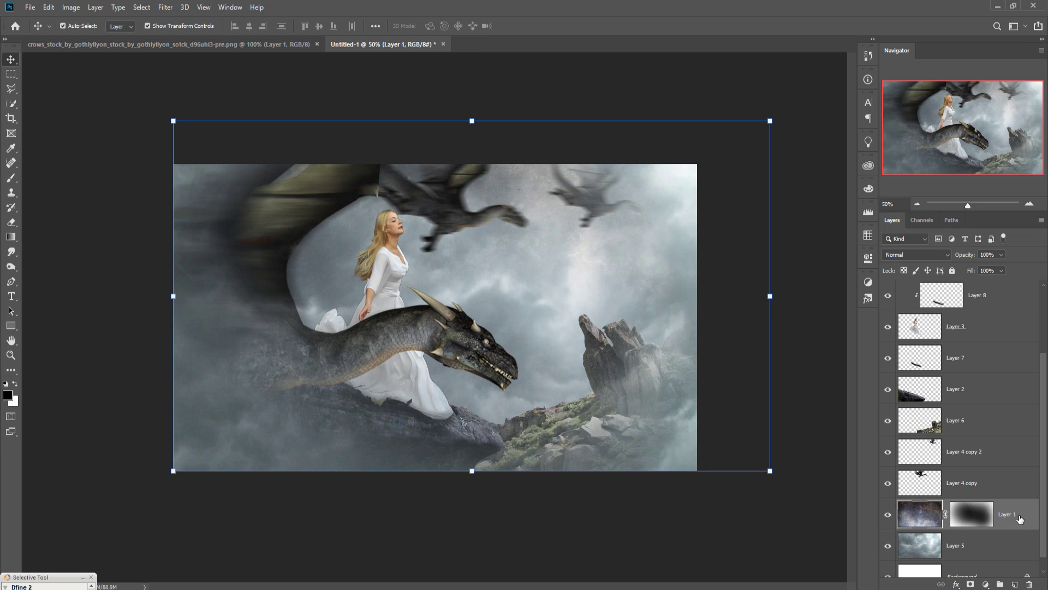
right_click(1017, 514)
key(Escape)
mouse_move(524, 578)
click(331, 562)
drag(627, 99, 937, 81)
drag(430, 224, 431, 225)
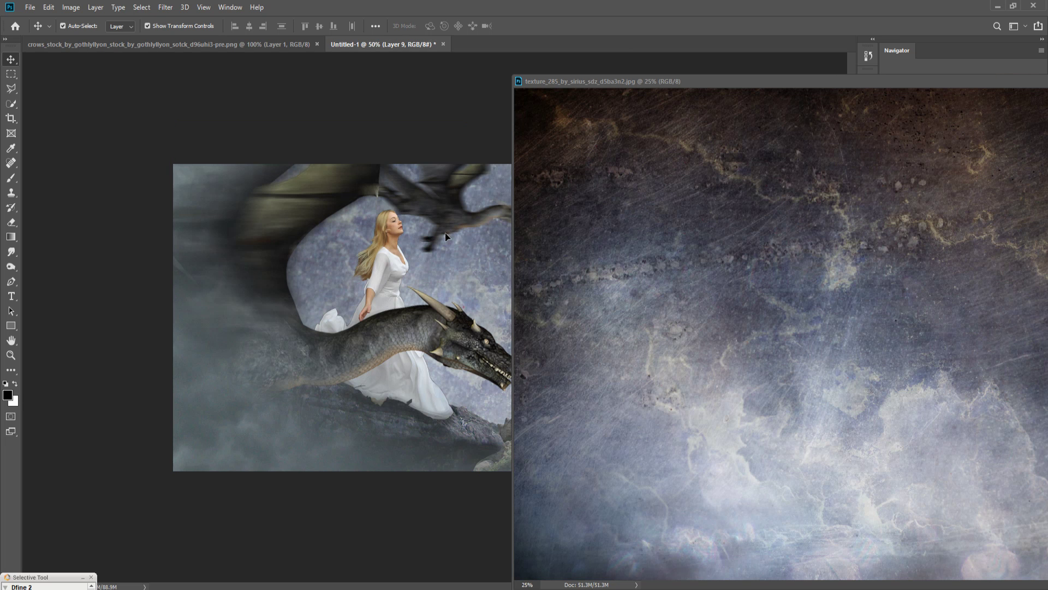
Step: Scale the Layer 9 sky texture to 31.69%, fit it over the right part of the canvas, and set its blend mode to Overlay
drag(1013, 83, 820, 127)
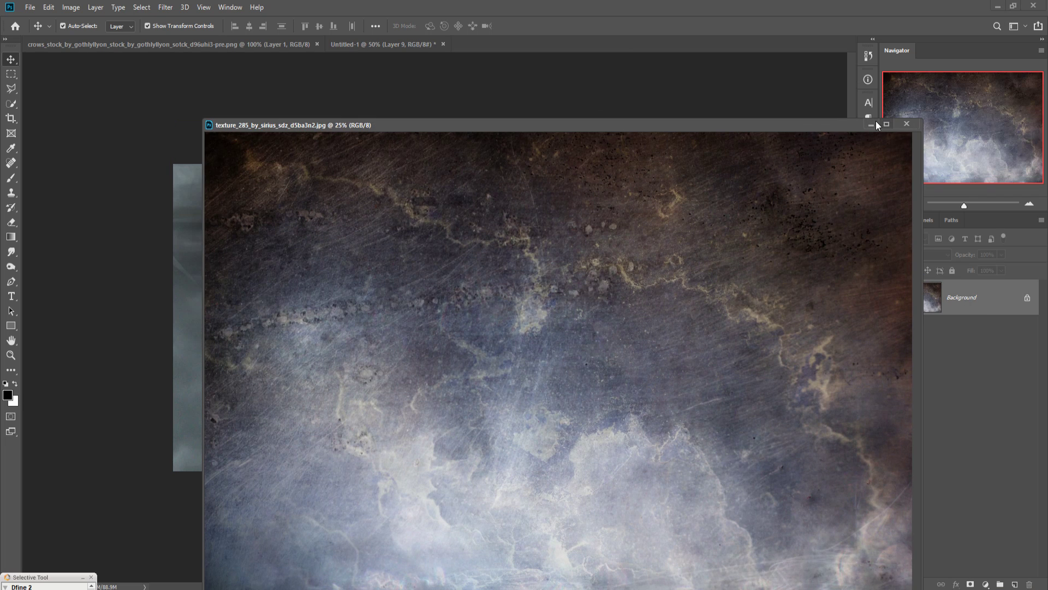
click(607, 172)
drag(546, 232, 704, 405)
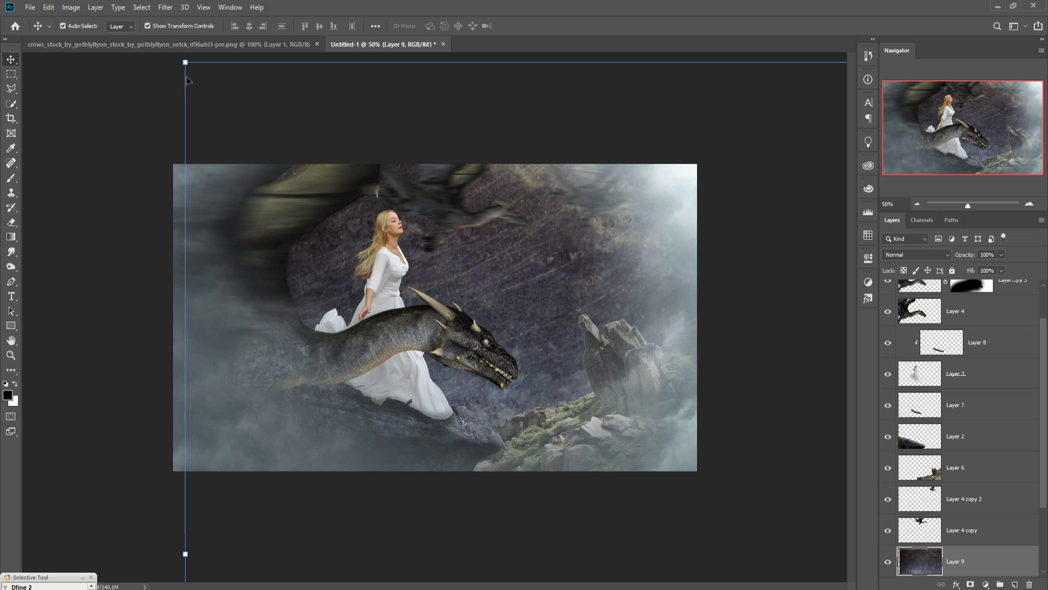
drag(187, 60, 739, 448)
drag(782, 509, 301, 234)
drag(644, 439, 710, 466)
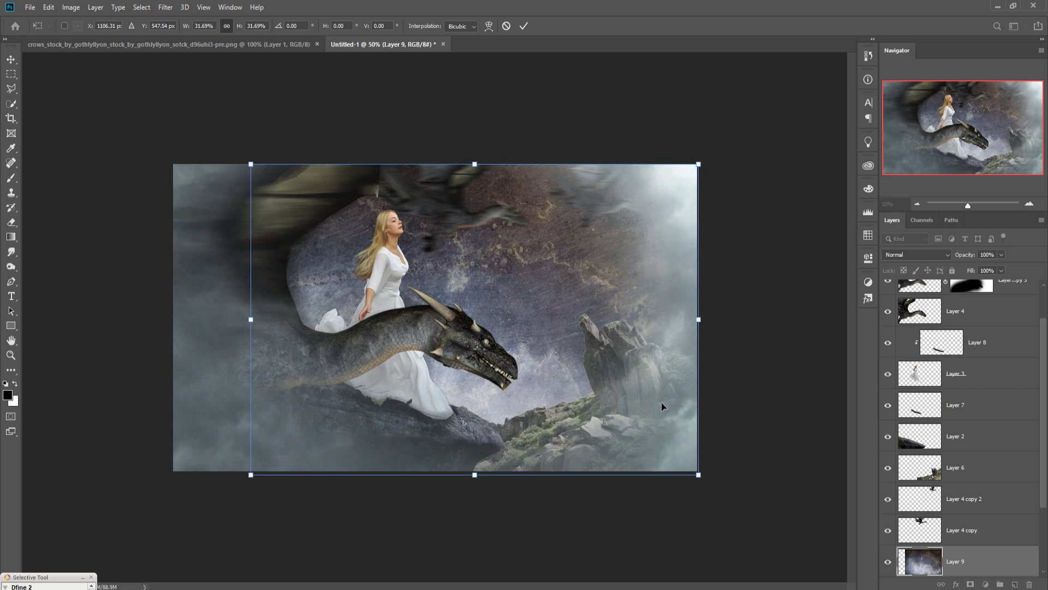
click(523, 26)
click(941, 254)
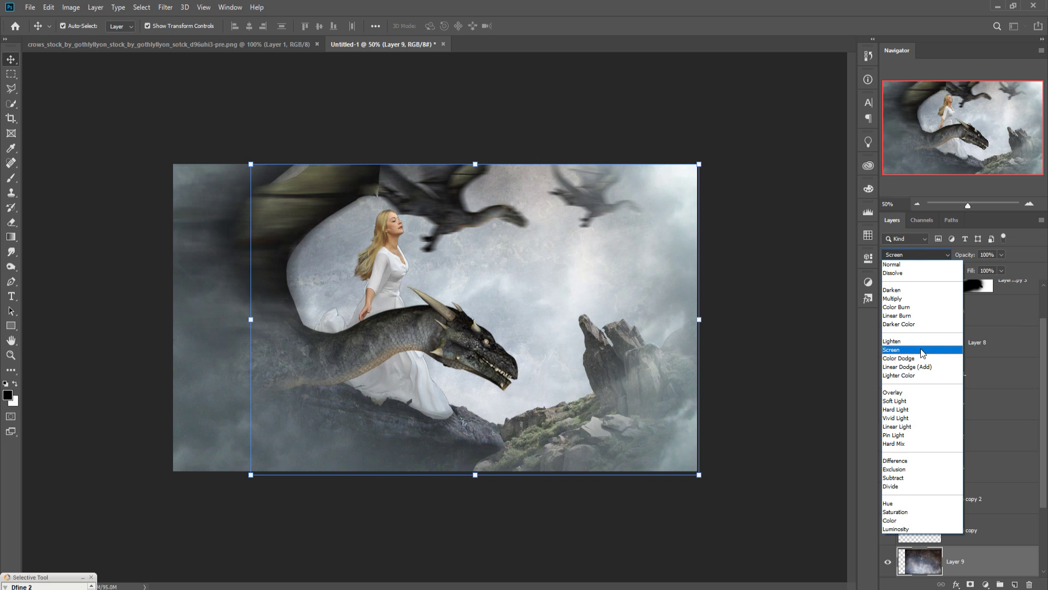
click(917, 391)
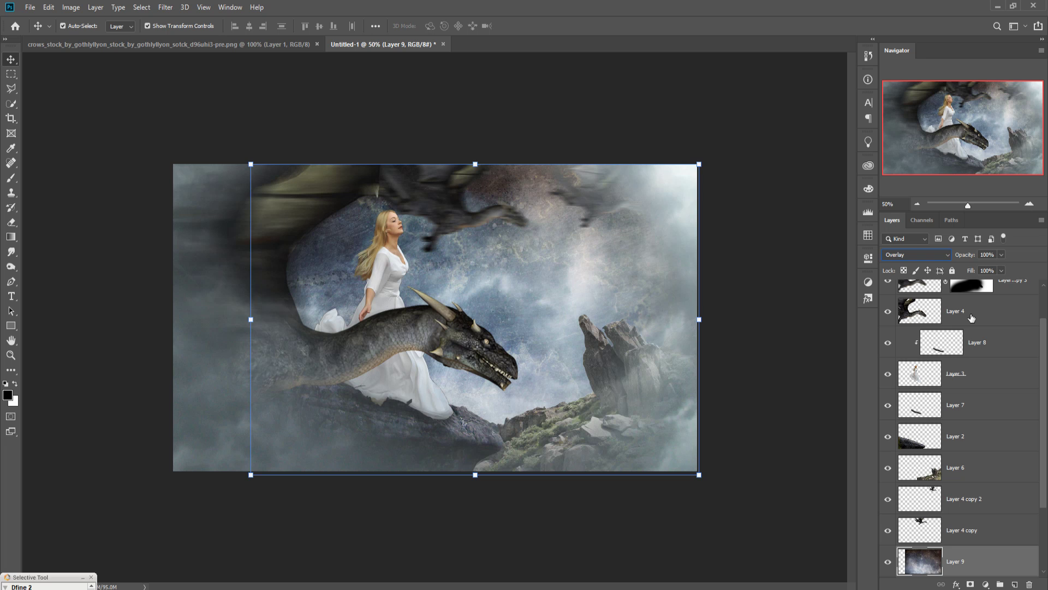
Step: Add a Color Balance adjustment layer above Layer 5 copy and shift its midtones slightly towards blue
click(994, 314)
scroll(1002, 321, up, 1)
click(1026, 305)
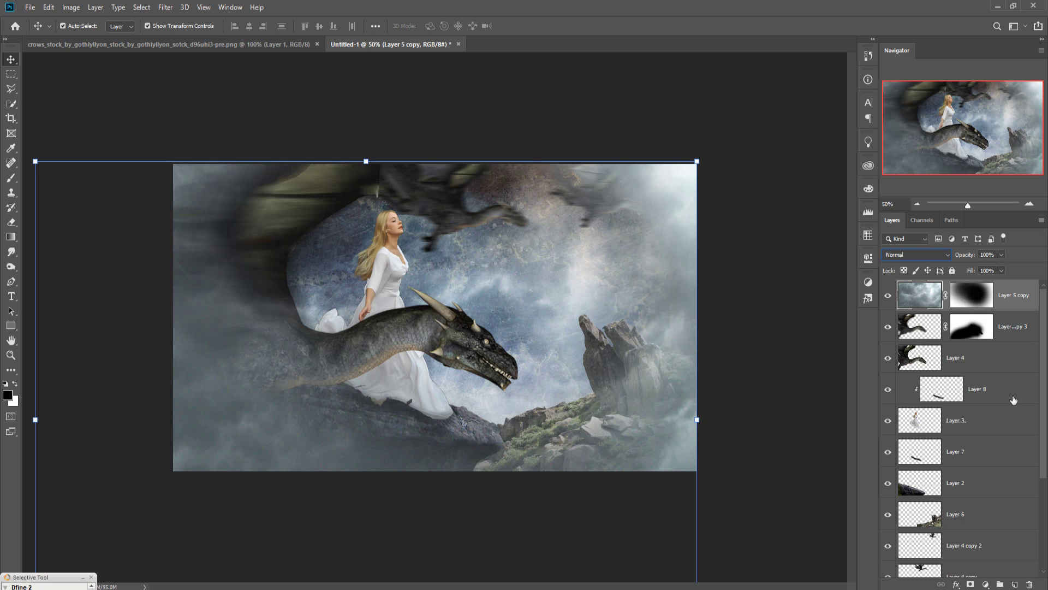
click(987, 585)
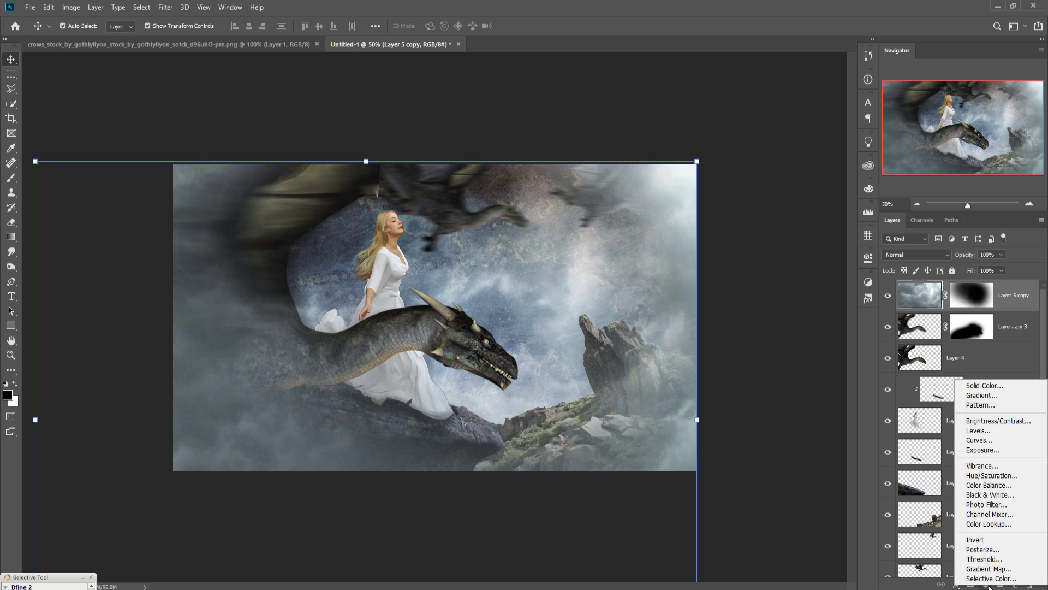
click(991, 485)
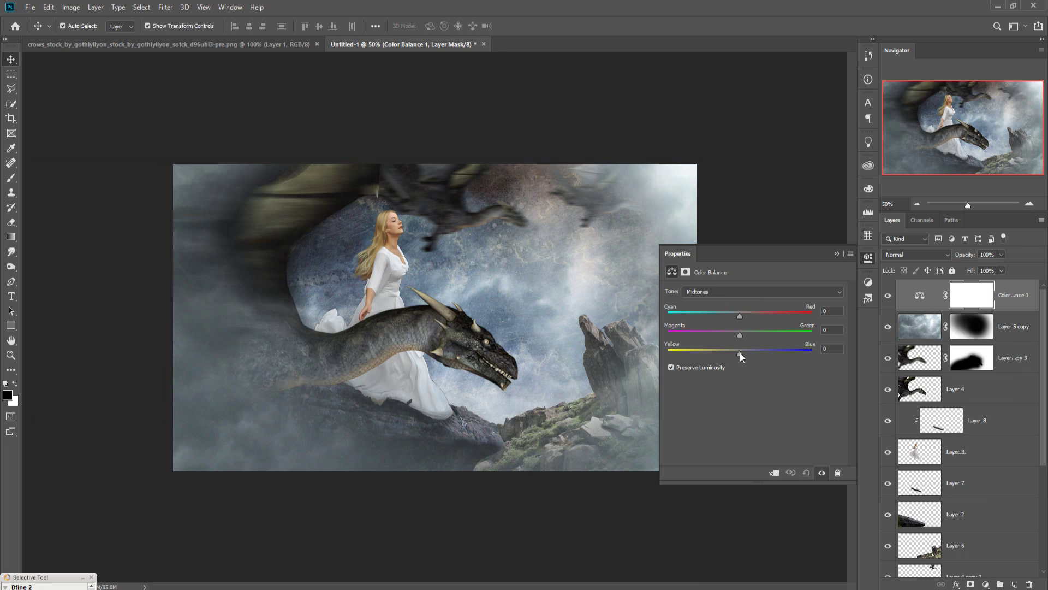
drag(741, 356, 747, 358)
click(742, 317)
click(837, 254)
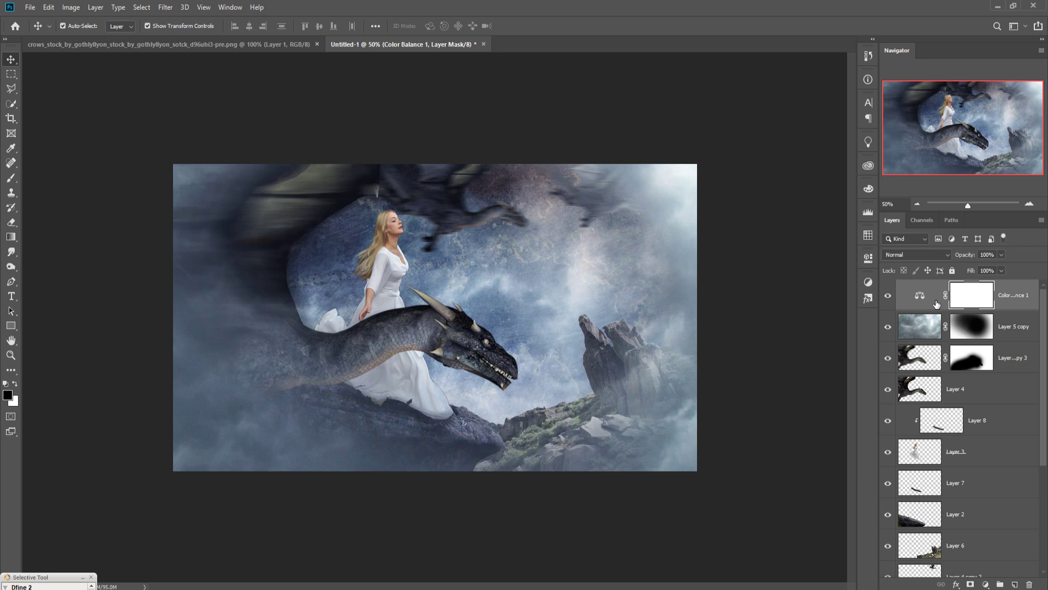
click(923, 298)
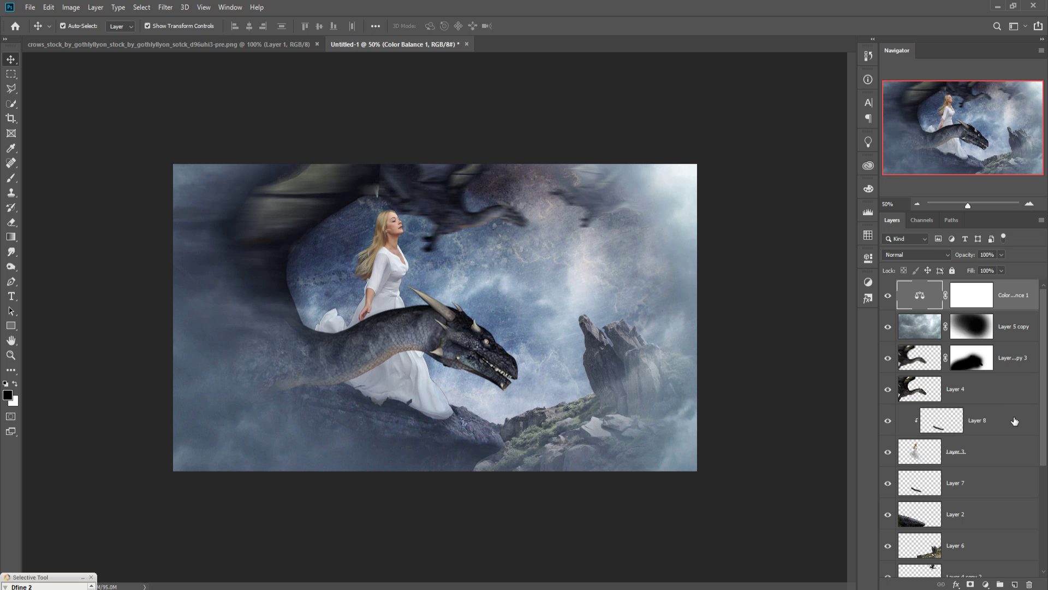
Step: Duplicate the flying dragon on Layer 4 copy, keeping the default copy name
scroll(995, 494, down, 4)
click(995, 487)
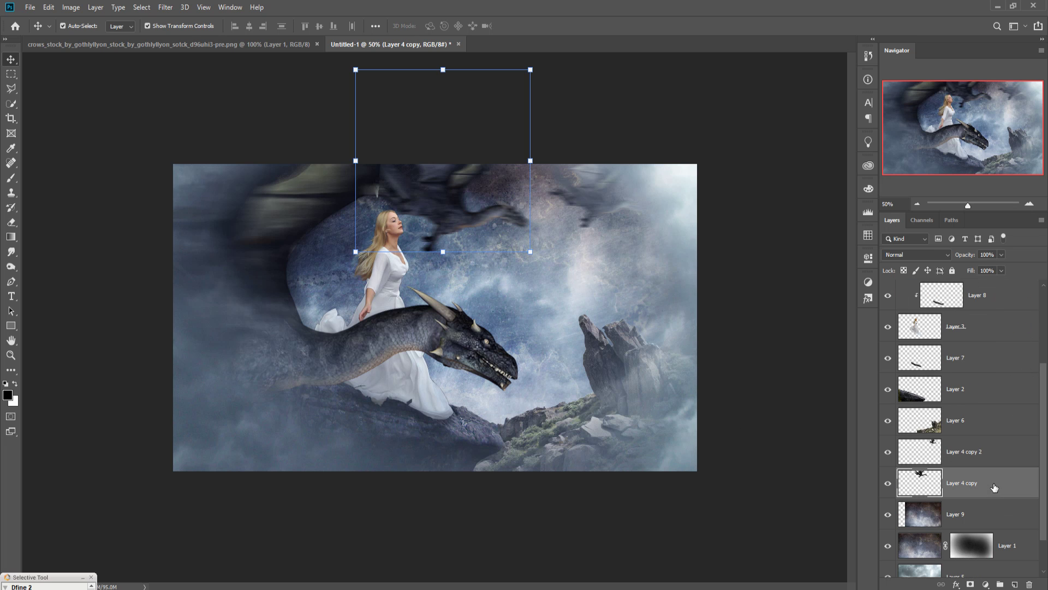
right_click(989, 483)
click(994, 489)
right_click(994, 487)
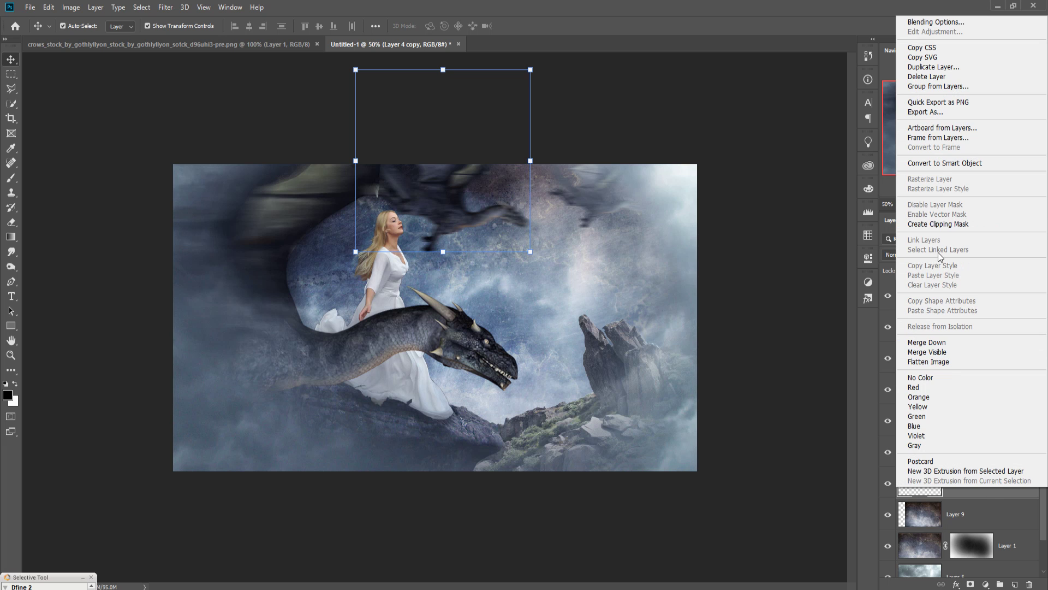
click(933, 67)
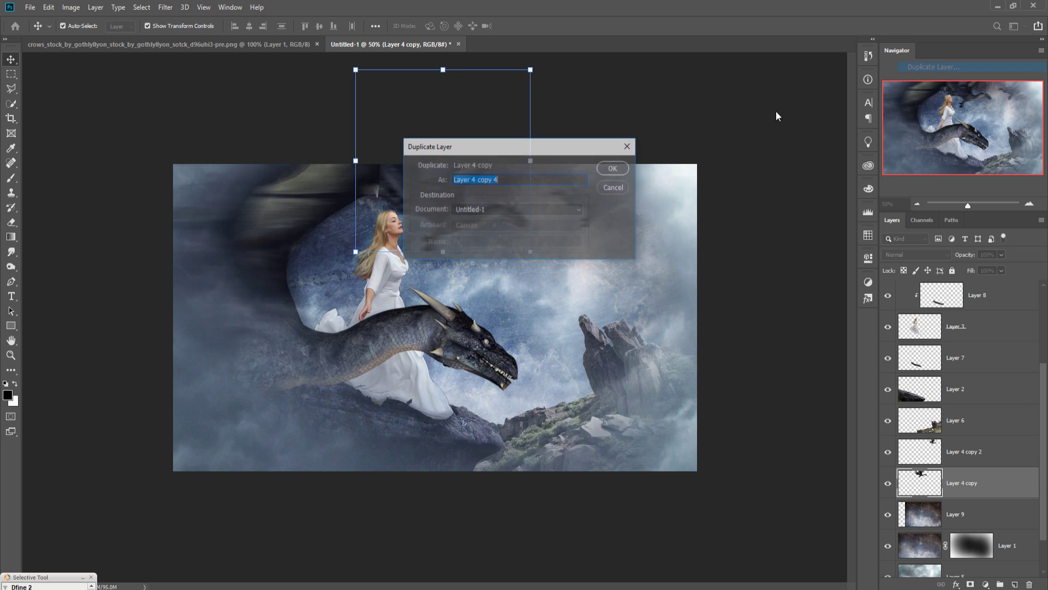
click(612, 168)
Step: Scale the duplicated flying dragon to 37.38% and place it in the sky between the main dragon's head and the tall rock
click(530, 70)
drag(529, 71, 425, 181)
drag(420, 242, 558, 326)
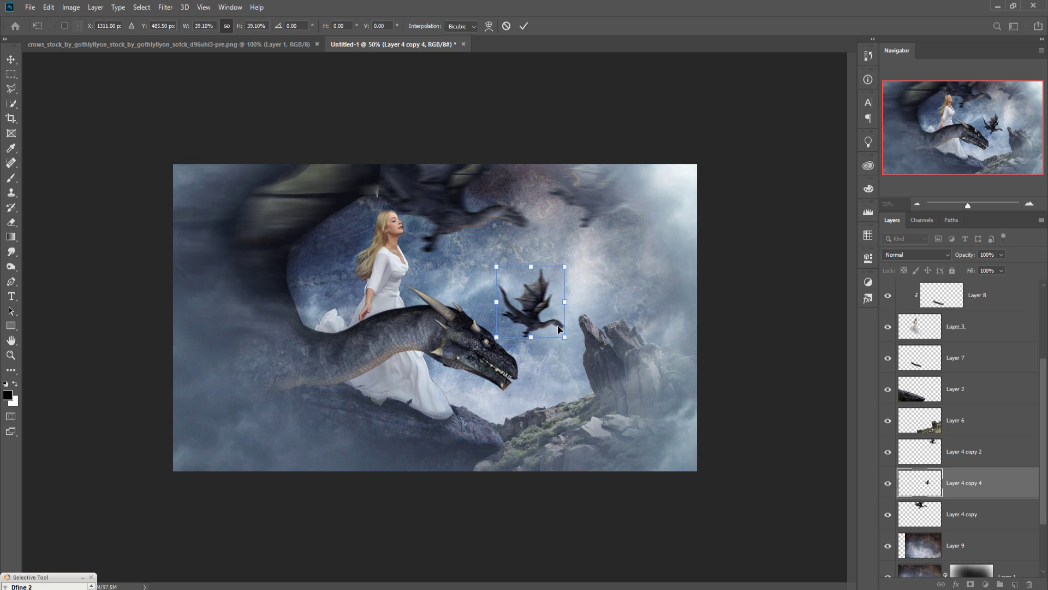
drag(571, 271, 563, 270)
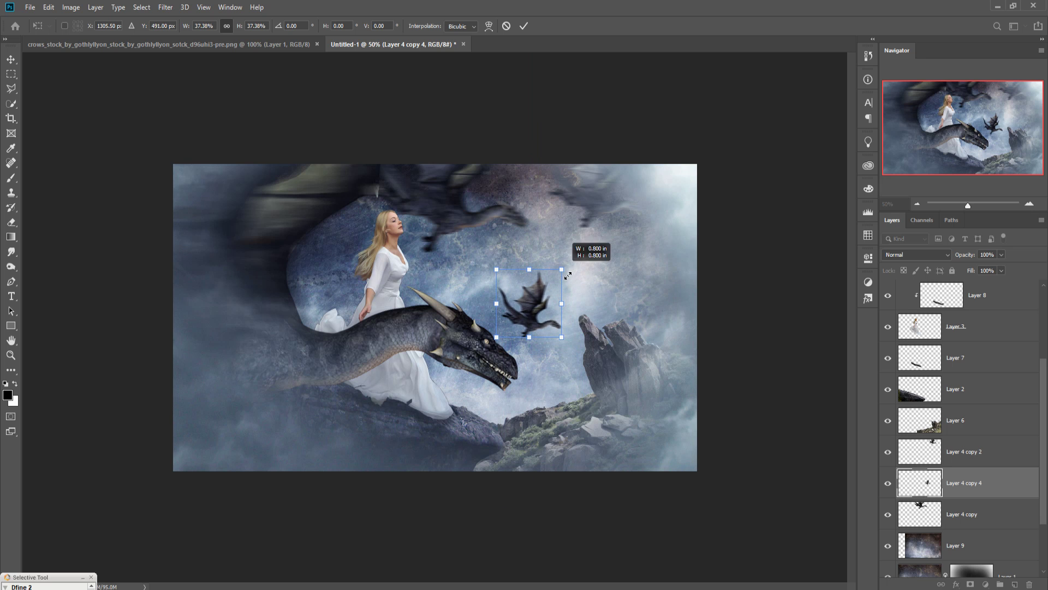
drag(536, 332, 542, 323)
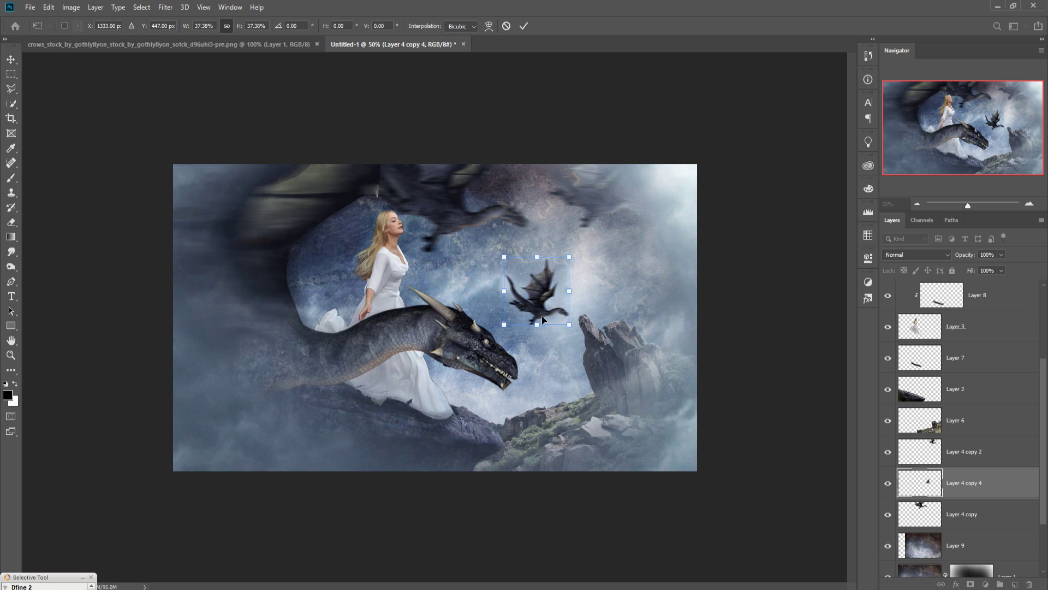
click(522, 26)
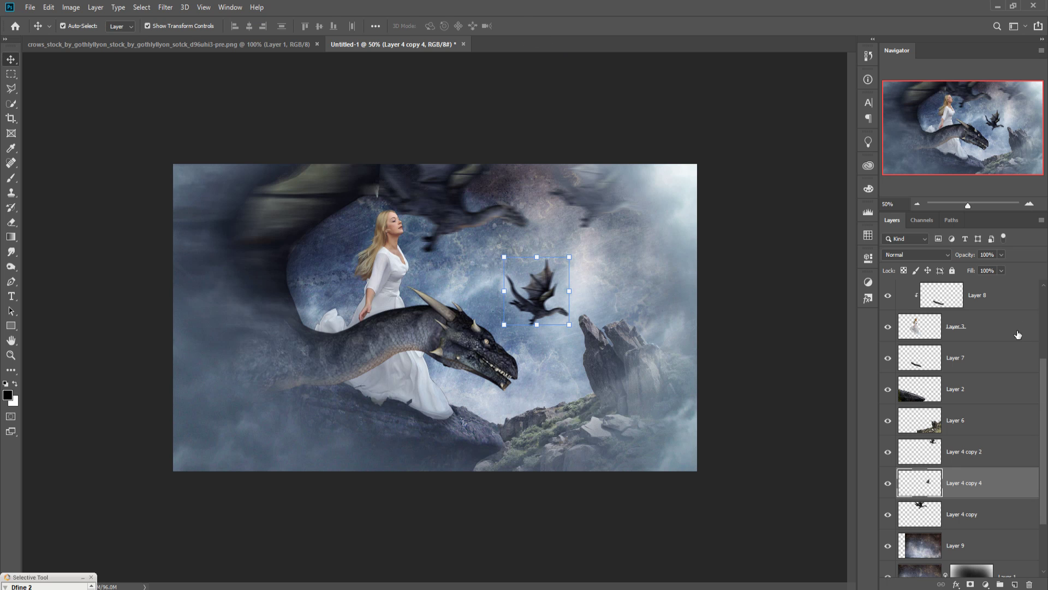
Step: Add a new empty layer above the Color Balance adjustment layer
click(1010, 297)
scroll(1008, 355, up, 3)
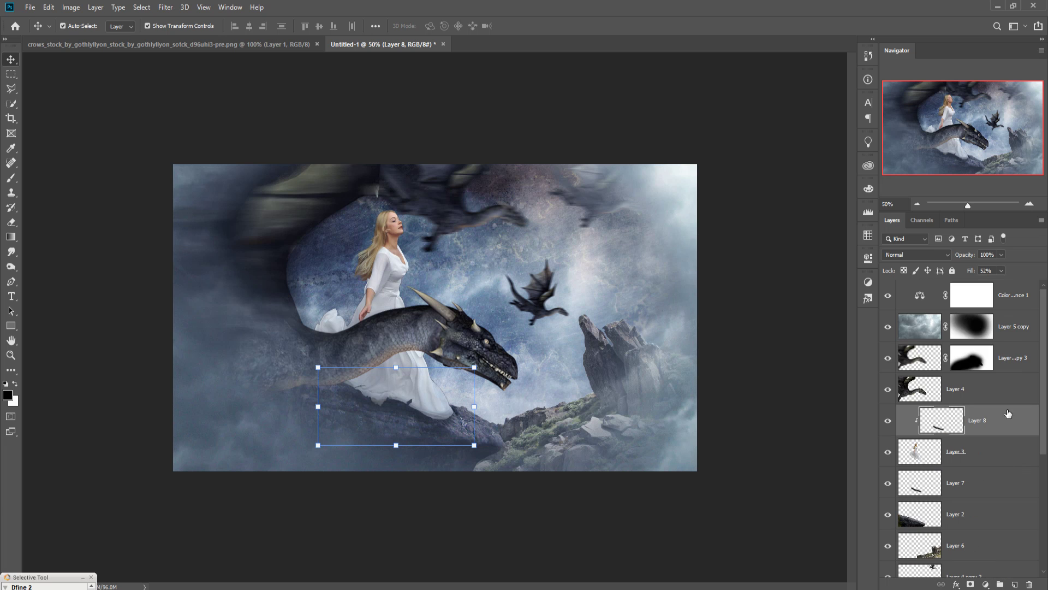
click(1023, 300)
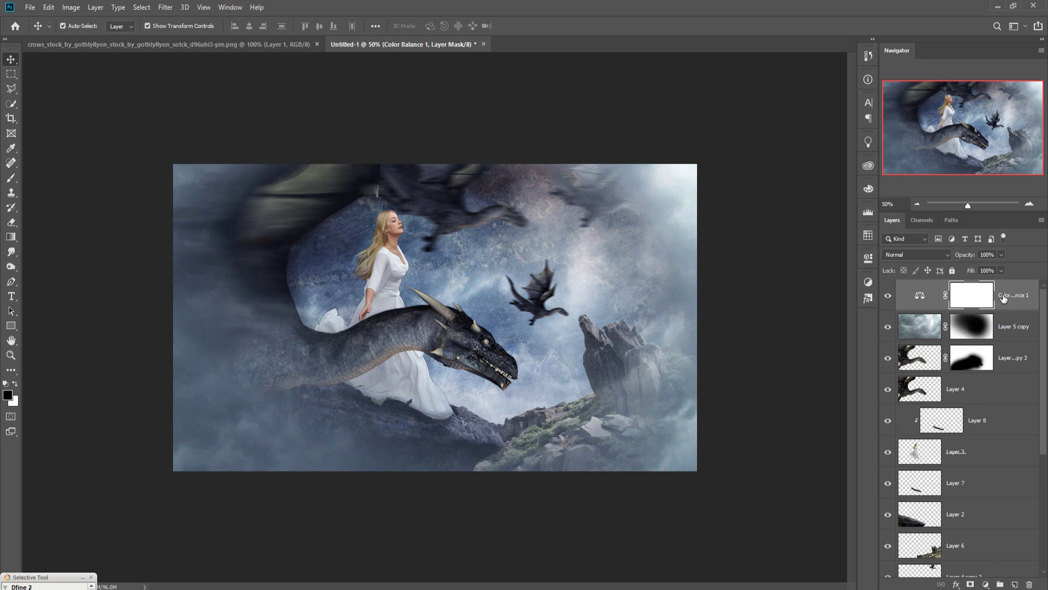
click(1017, 331)
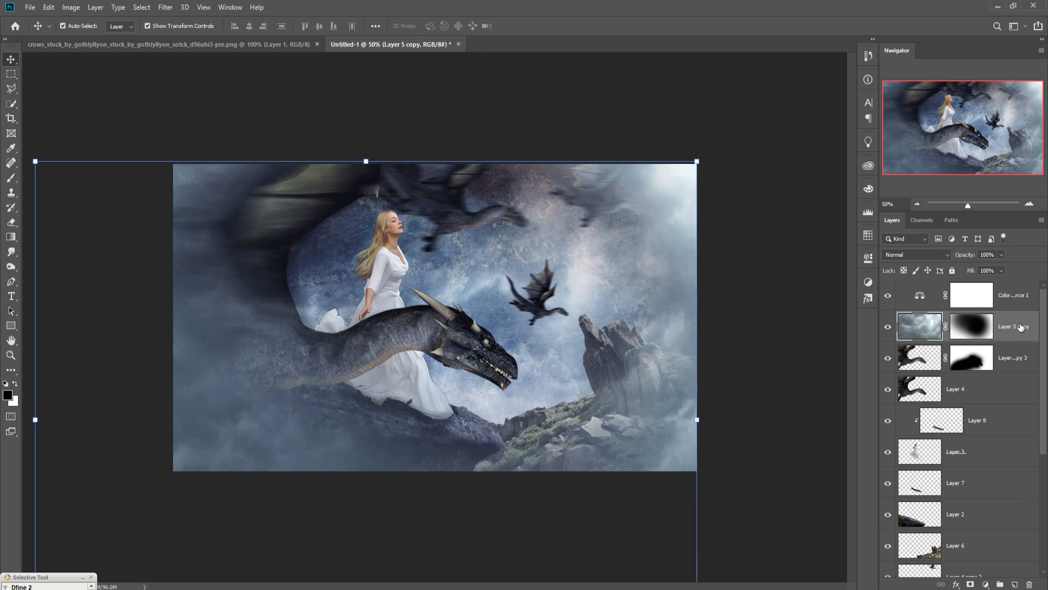
click(1016, 290)
click(1015, 584)
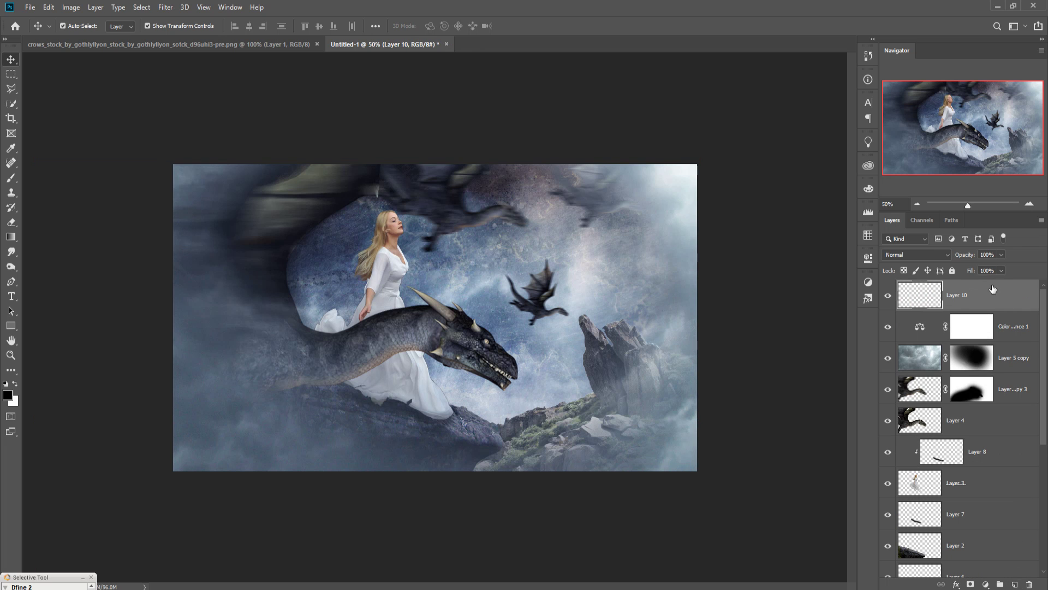
Step: Darken the edges of the composite on Layer 10 using a 700-pixel black brush at 15% opacity
click(8, 180)
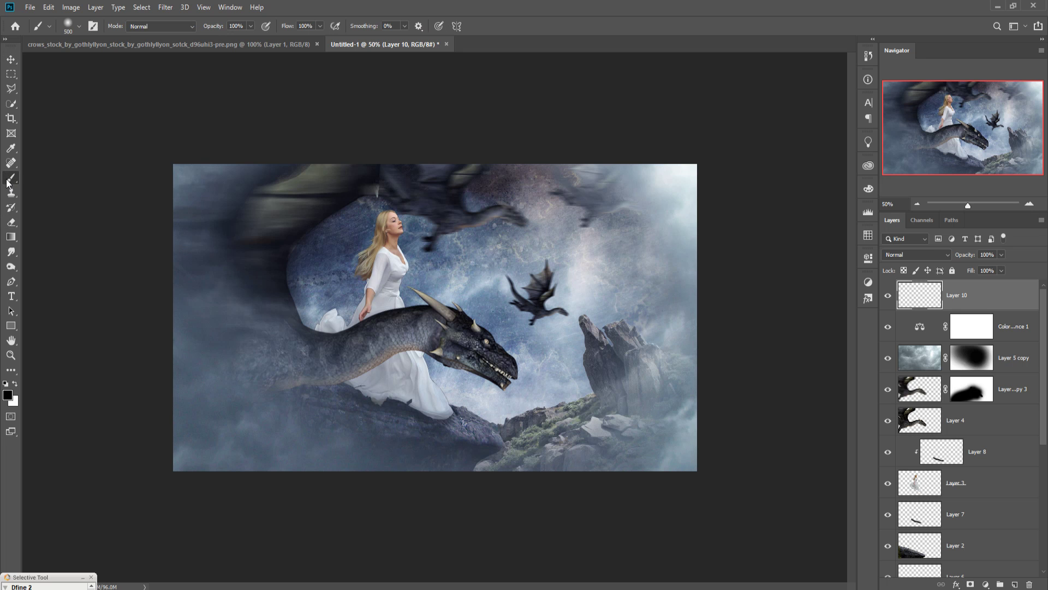
click(250, 28)
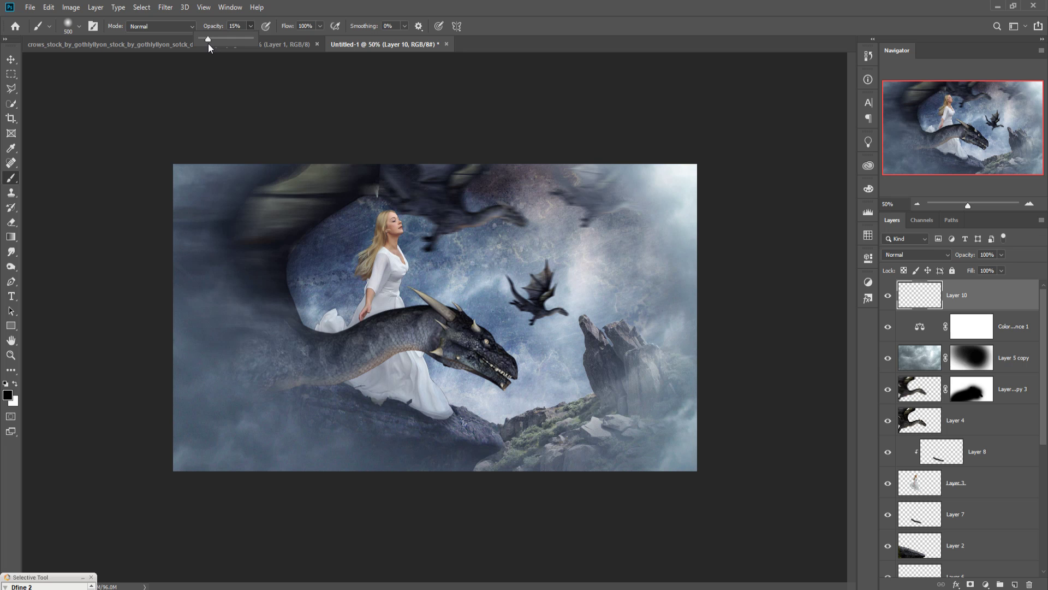
key(bracketright)
key(bracketright)
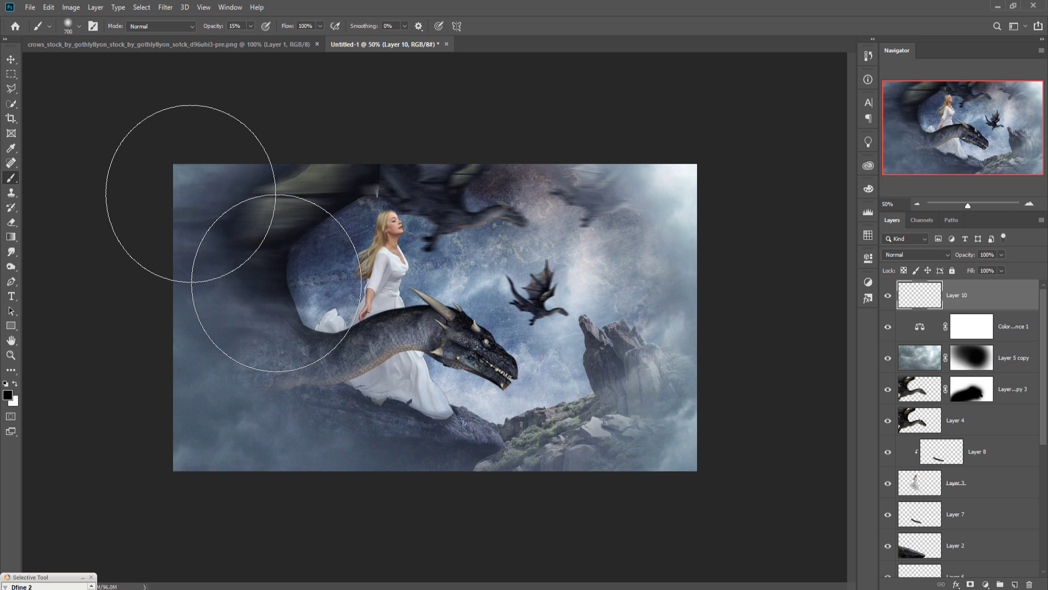
mouse_move(178, 199)
mouse_down()
mouse_move(206, 194)
mouse_move(159, 462)
mouse_move(263, 483)
mouse_move(581, 494)
mouse_move(496, 491)
mouse_move(643, 455)
mouse_move(720, 292)
mouse_move(711, 188)
mouse_move(649, 165)
mouse_move(520, 147)
mouse_move(672, 192)
mouse_move(724, 343)
mouse_move(729, 416)
mouse_move(775, 489)
mouse_up()
click(11, 59)
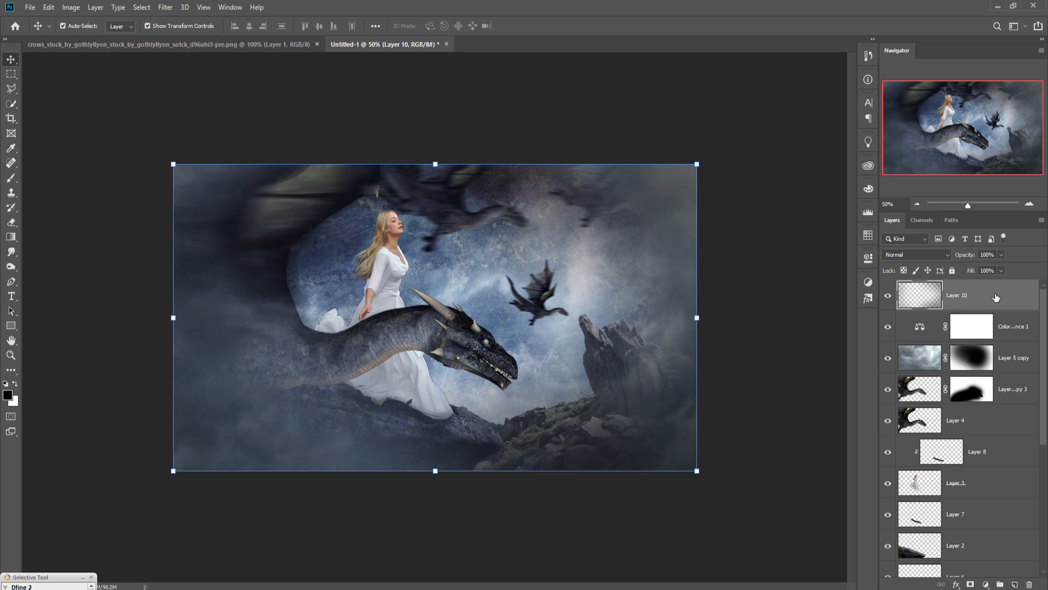
Step: Stamp all visible layers into a new layer atop the stack and duplicate it, keeping the default copy name
key(ctrl+shift+alt+e)
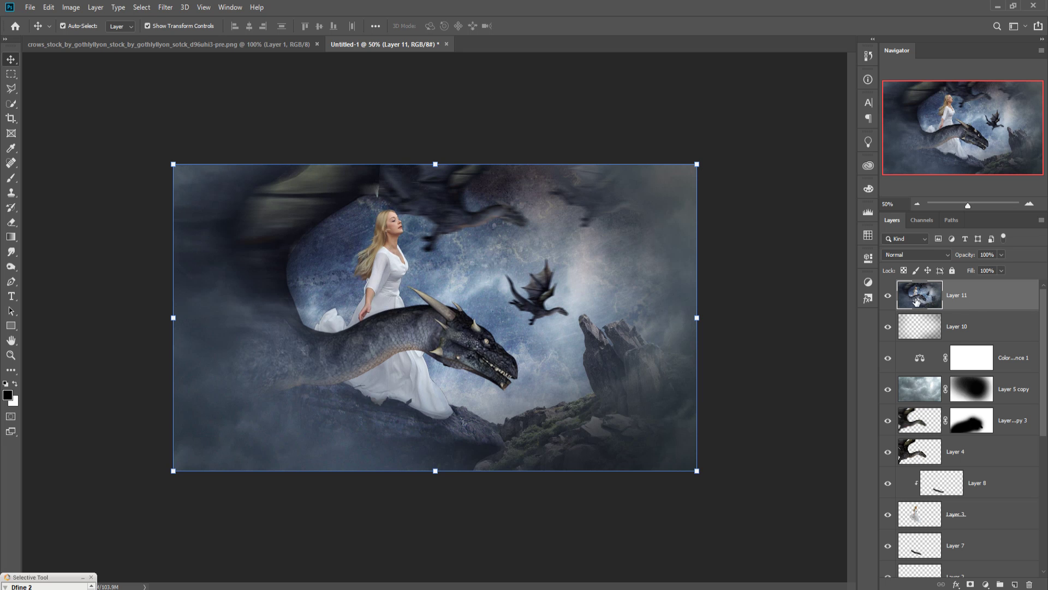
mouse_move(494, 258)
mouse_down()
mouse_move(470, 272)
mouse_move(530, 268)
mouse_move(497, 256)
mouse_up()
drag(547, 284, 548, 281)
right_click(995, 308)
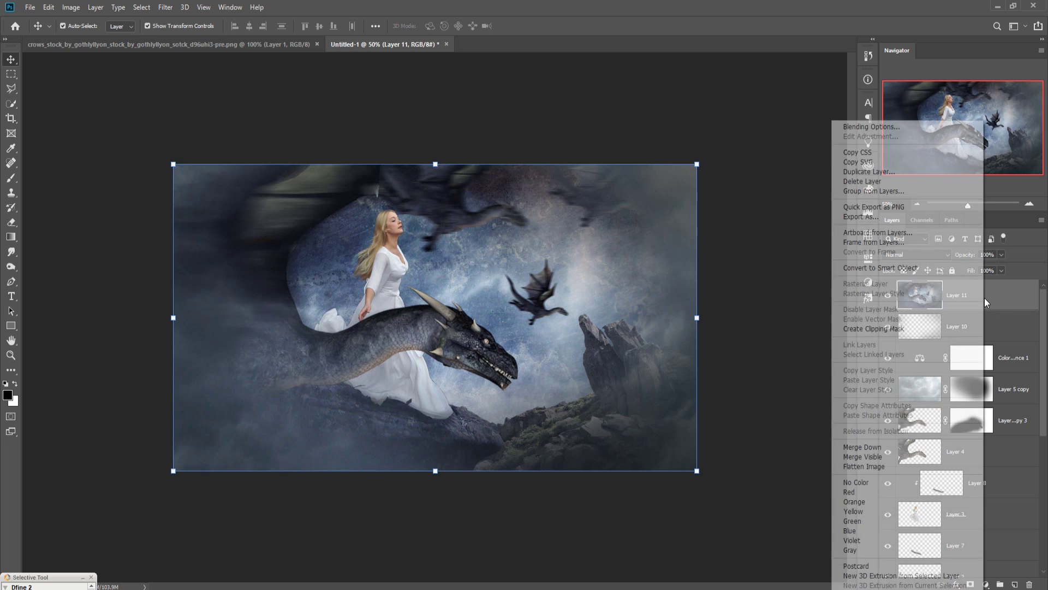
click(885, 173)
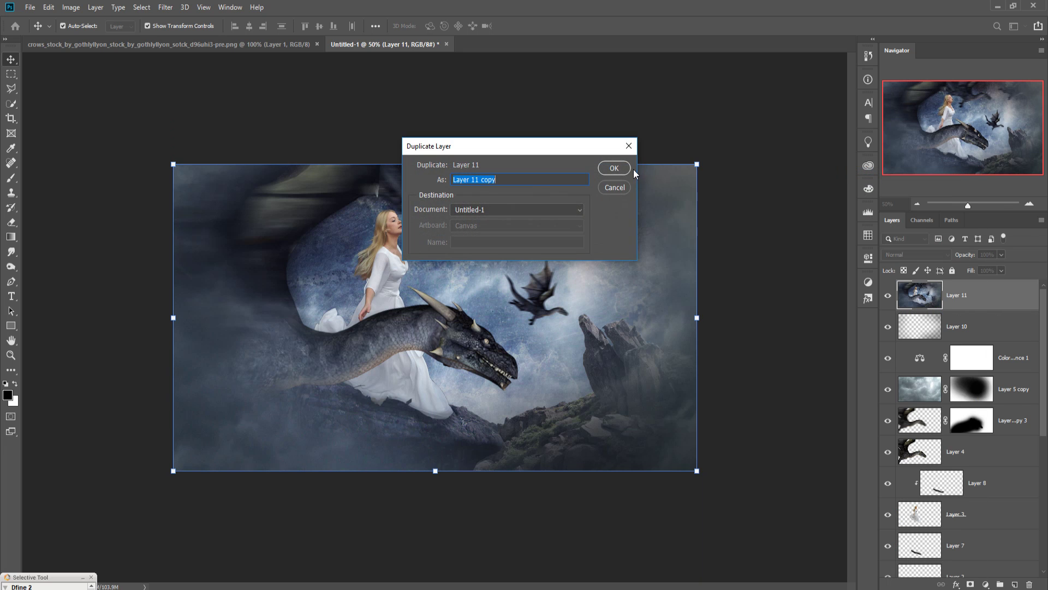
click(617, 170)
Step: Start the Camera Raw Filter on Layer 11 copy and set the Post Crop Vignetting amount to -20
click(166, 8)
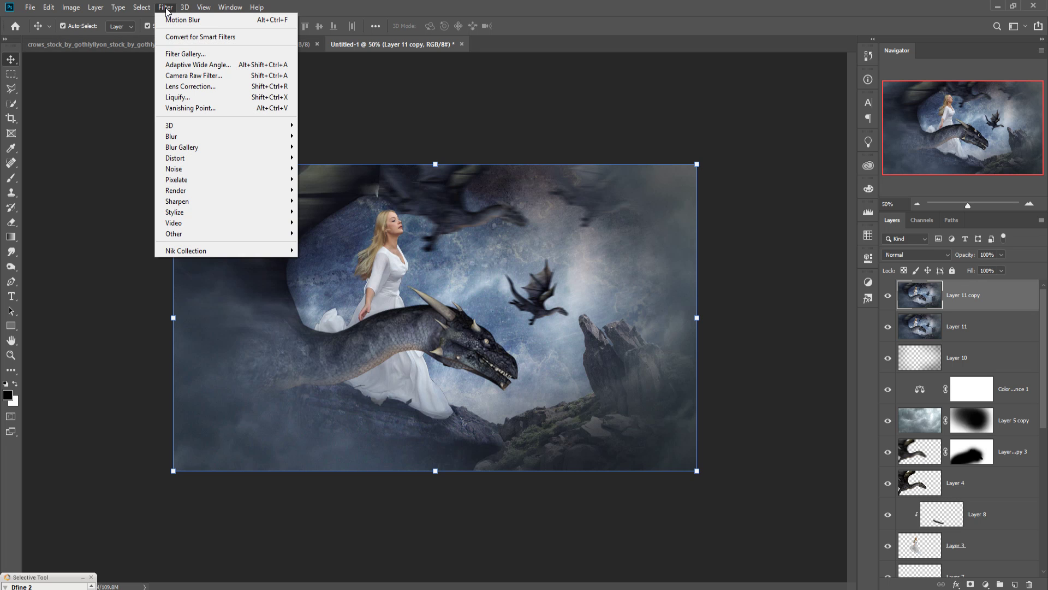
click(196, 76)
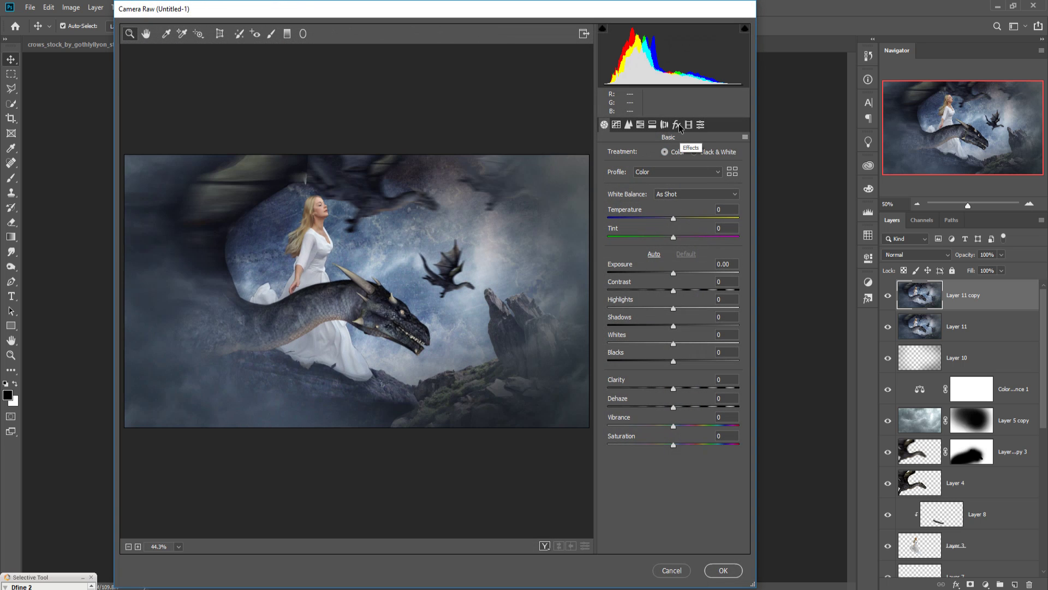
click(676, 125)
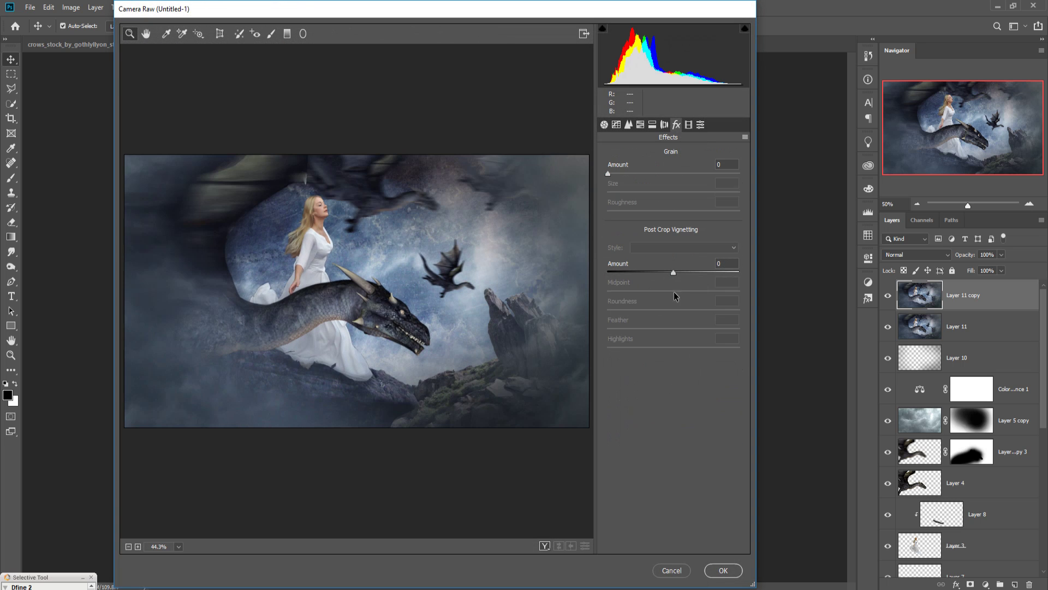
drag(673, 273, 660, 273)
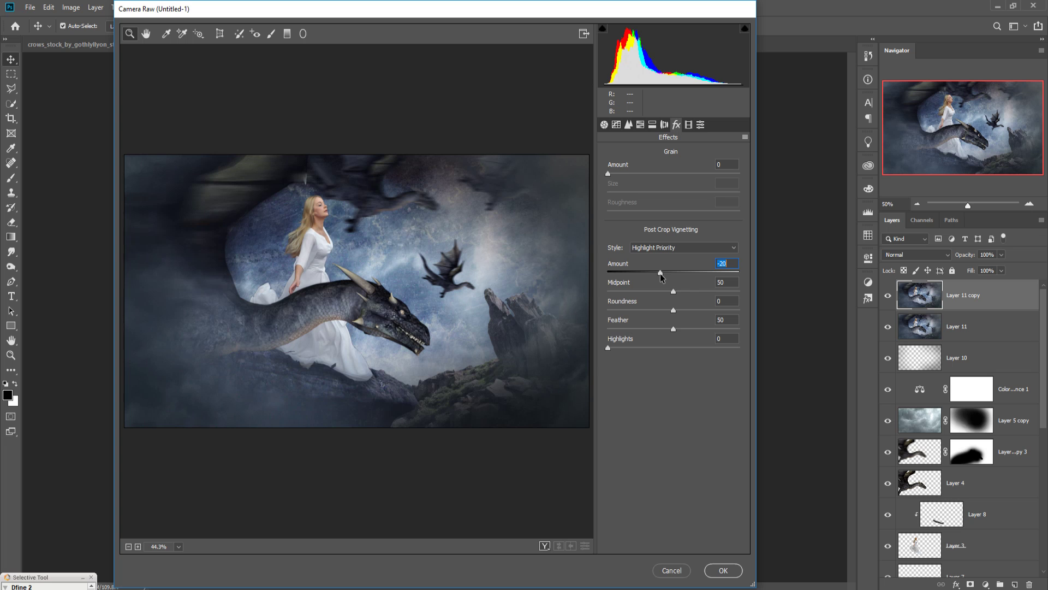
Step: Increase the Sharpening amount and slightly raise the overall Saturation in the Camera Raw Filter
click(629, 126)
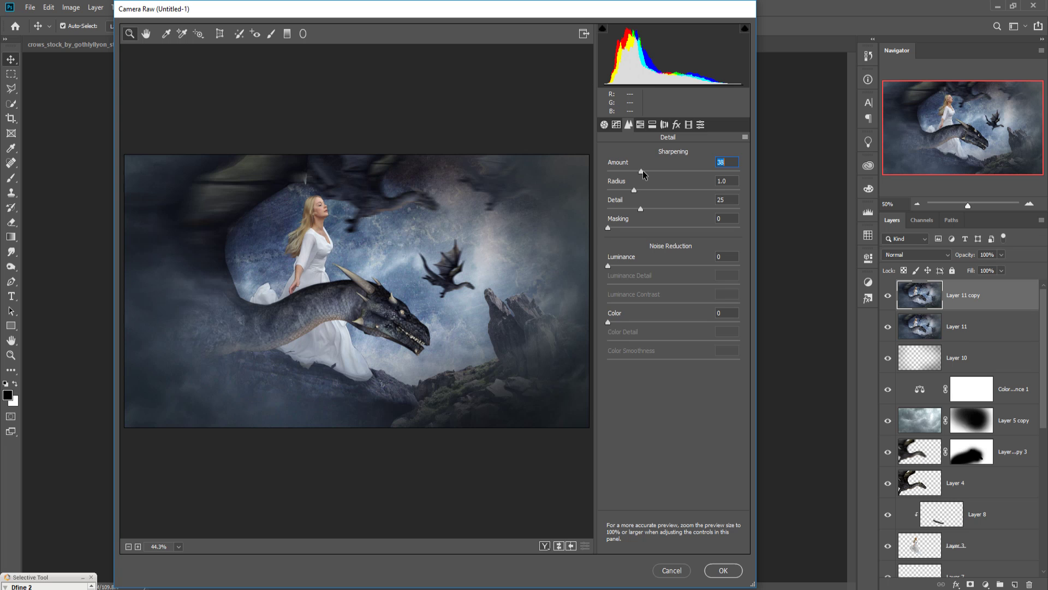
key(Up)
click(604, 124)
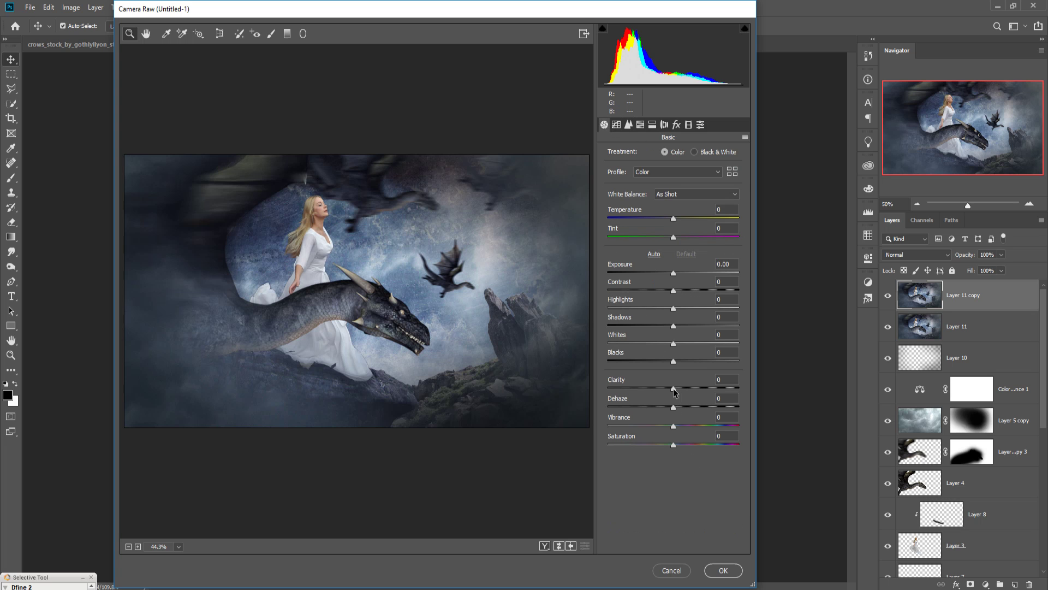
drag(673, 445, 684, 447)
Step: Apply split toning in the Camera Raw Filter: Highlights hue 56 and saturation 30, Shadows hue 197 and saturation 14
click(654, 125)
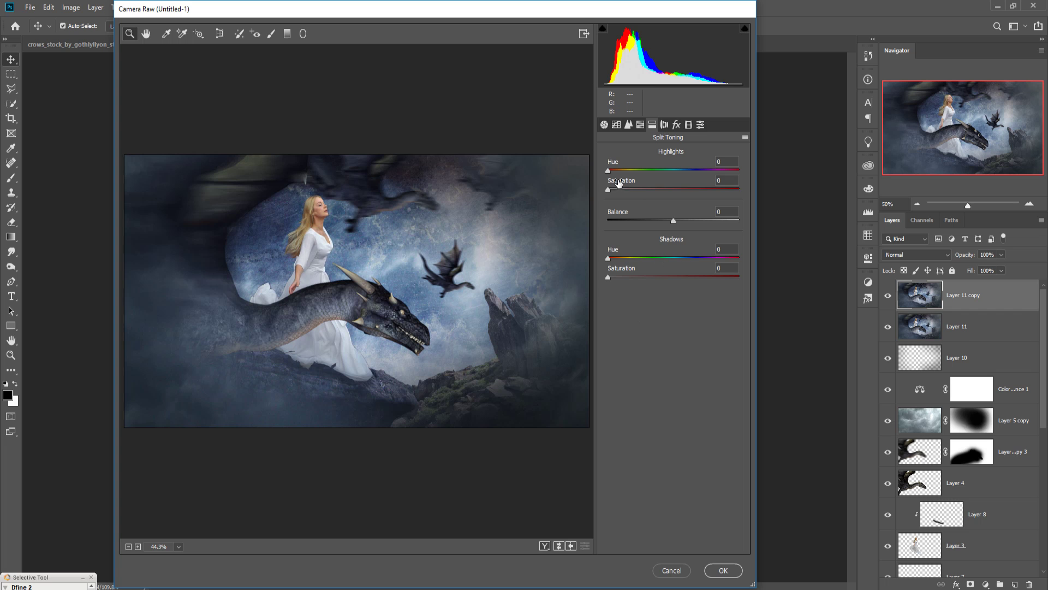
drag(609, 171, 636, 191)
mouse_move(637, 190)
mouse_down()
mouse_move(648, 189)
mouse_move(630, 171)
mouse_up()
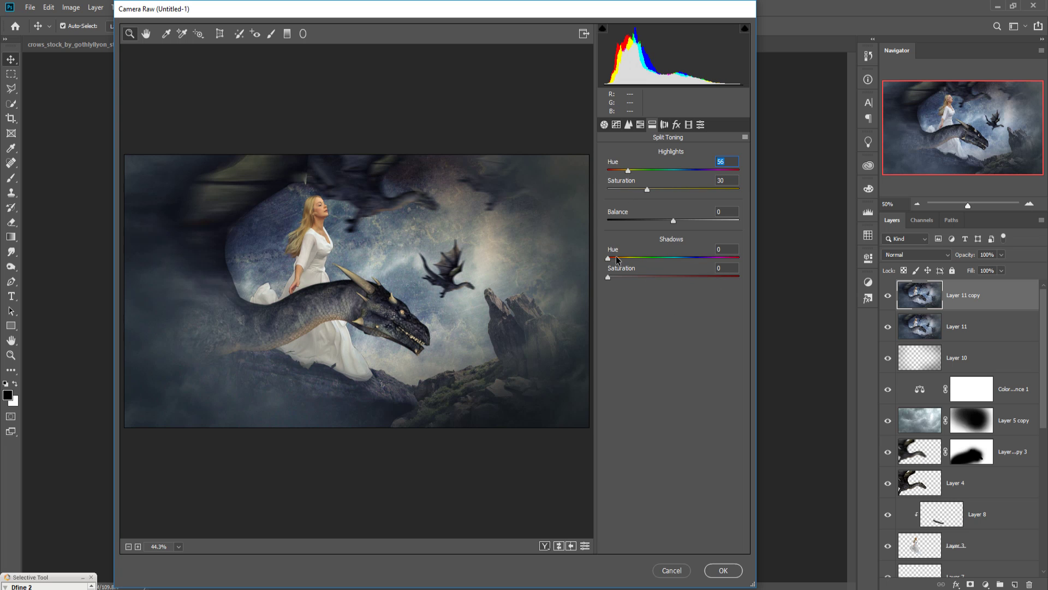
drag(606, 260, 687, 264)
drag(611, 277, 628, 277)
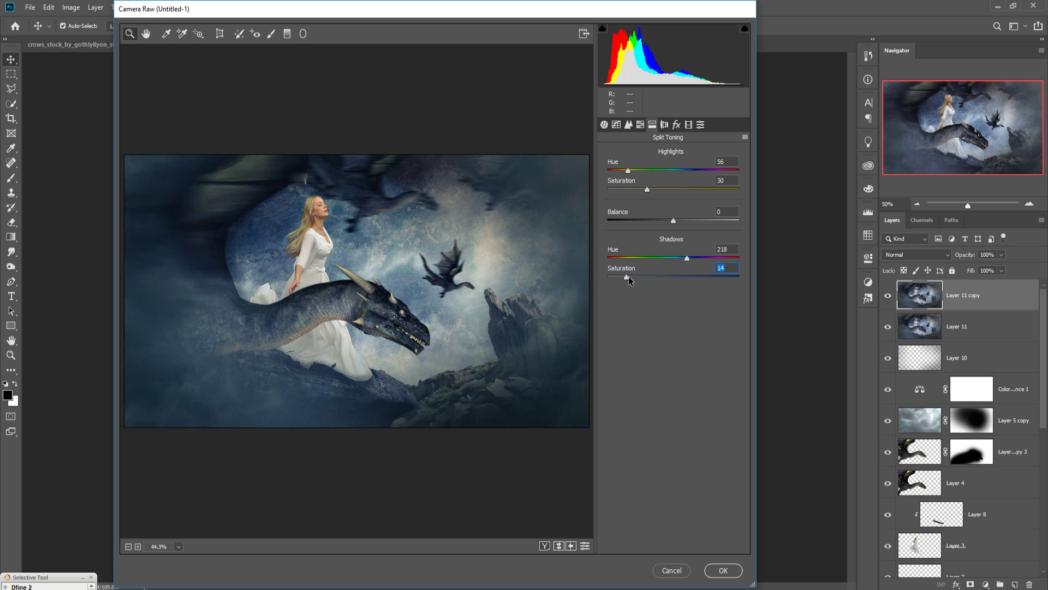
drag(689, 260, 681, 261)
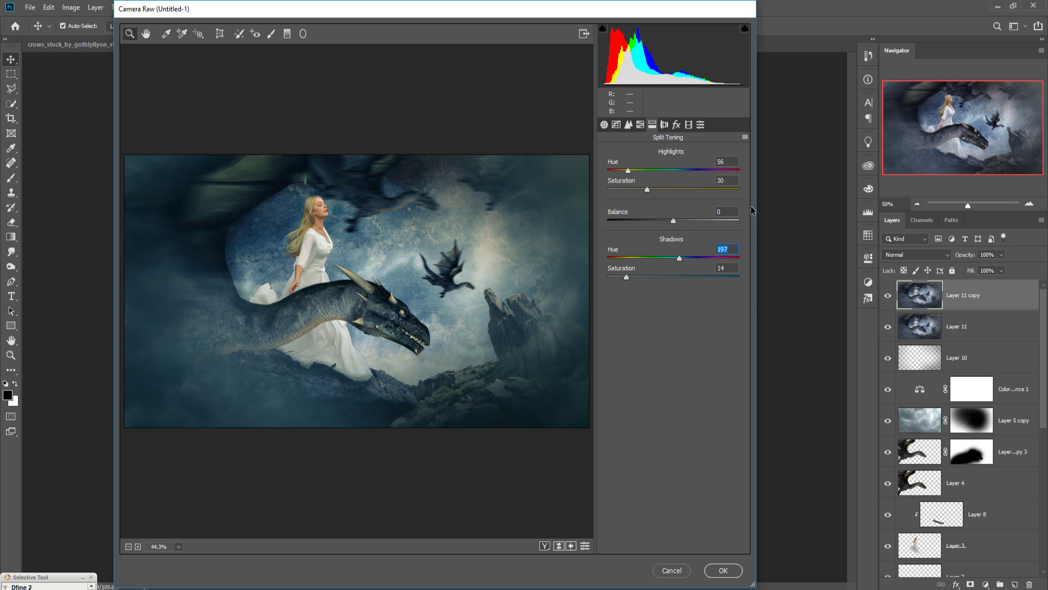
Step: Raise the overall Saturation to about +18 and apply the Camera Raw Filter
click(628, 125)
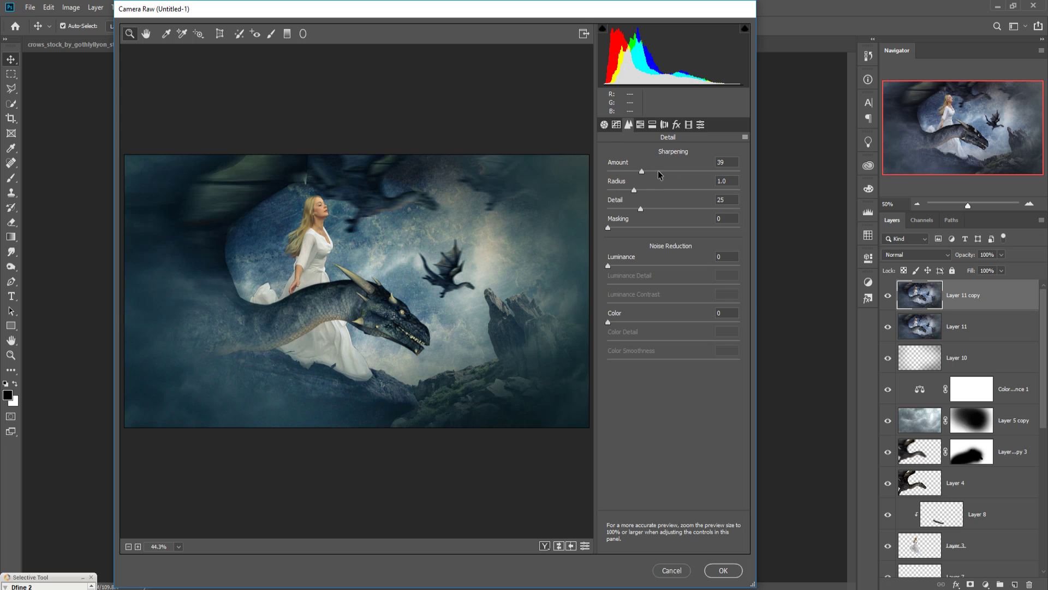
click(604, 124)
drag(673, 444, 682, 443)
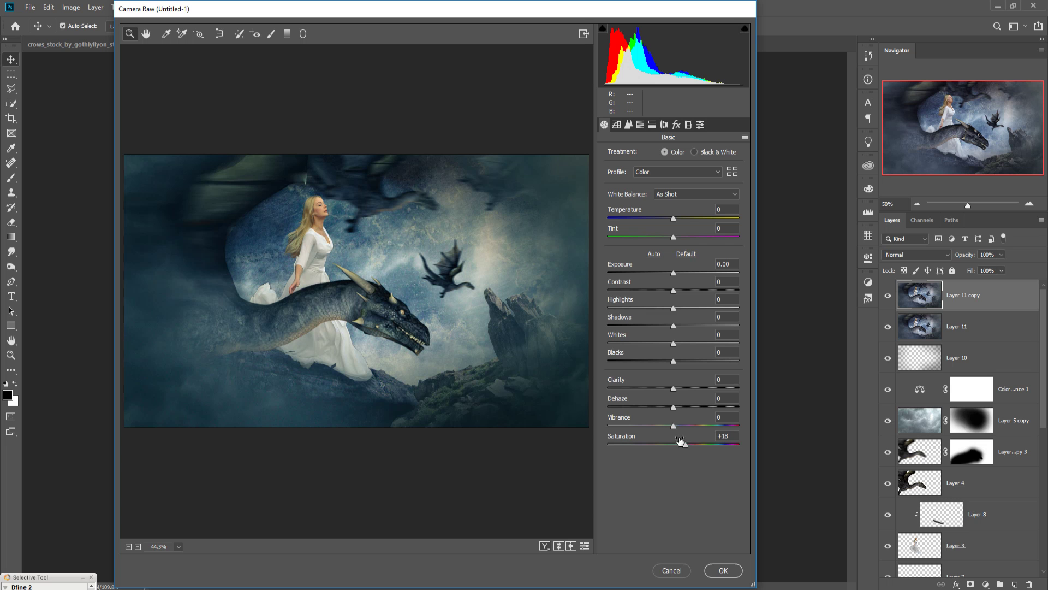
click(732, 577)
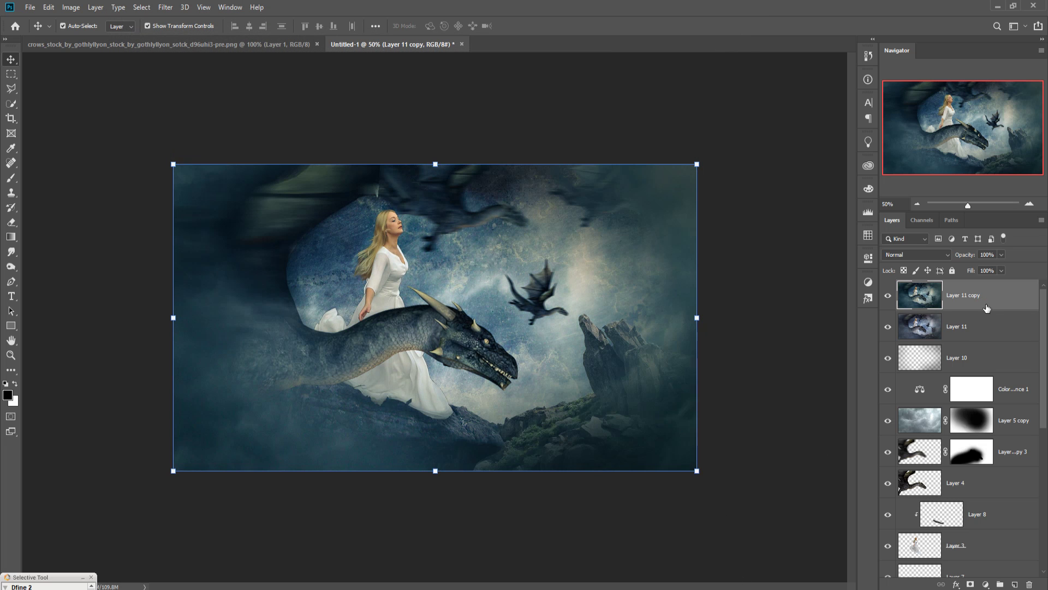
Step: Duplicate Layer 11 copy, keeping the default copy name
right_click(1017, 298)
click(886, 172)
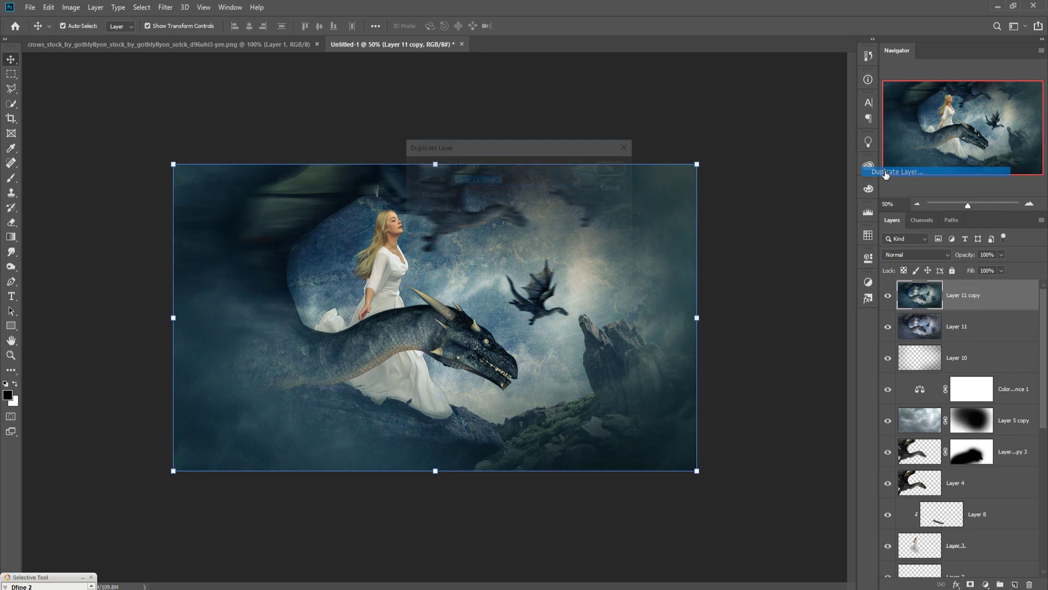
click(622, 169)
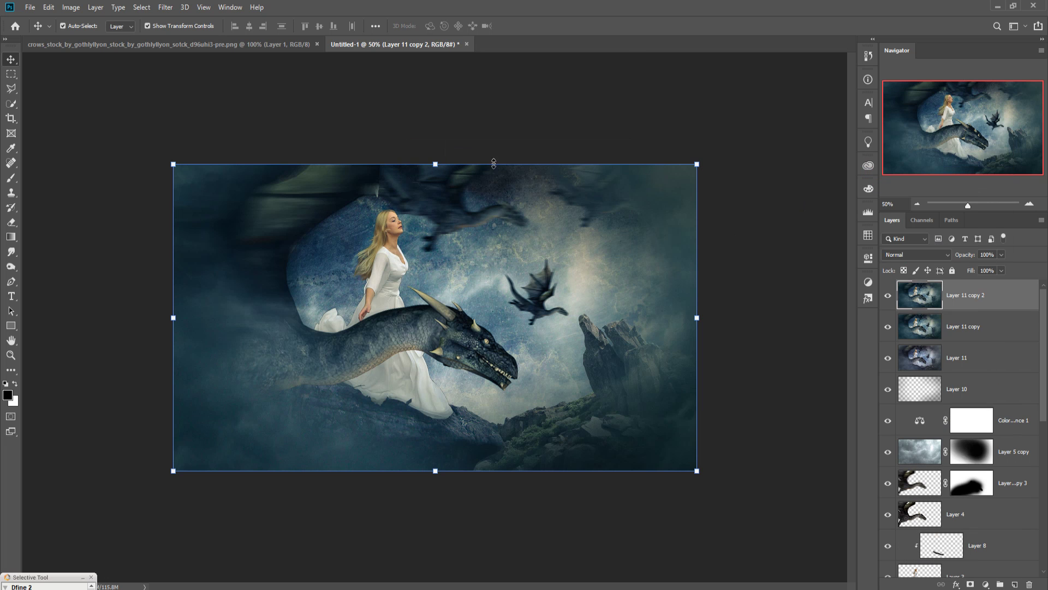
Step: Apply Color Efex Pro 4 Cross Processing to Layer 11 copy 2 with method L02, Shadows 29%, Highlights 22% and a reduced strength
click(166, 7)
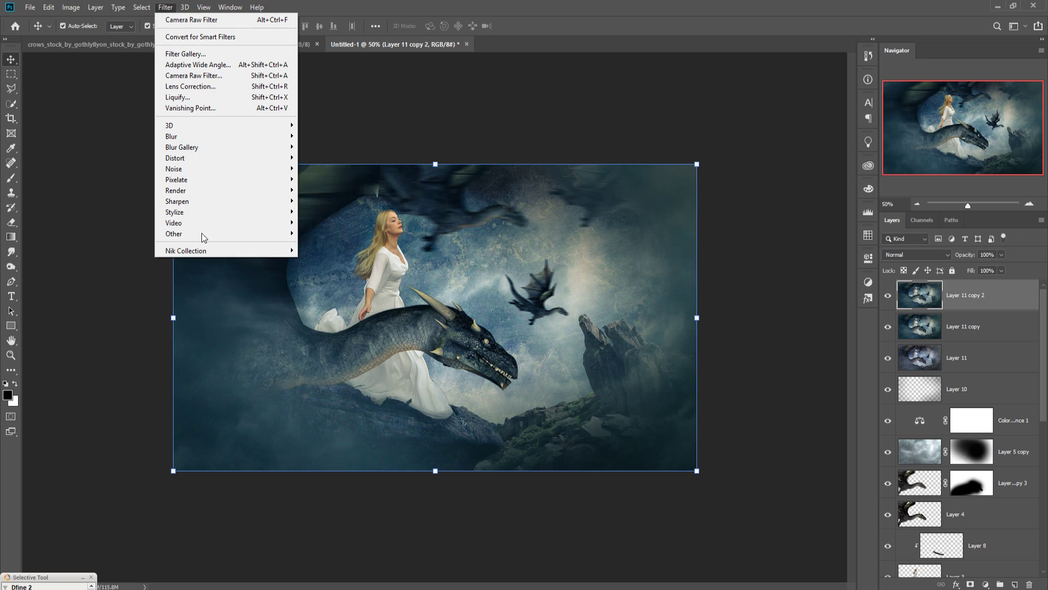
mouse_move(202, 251)
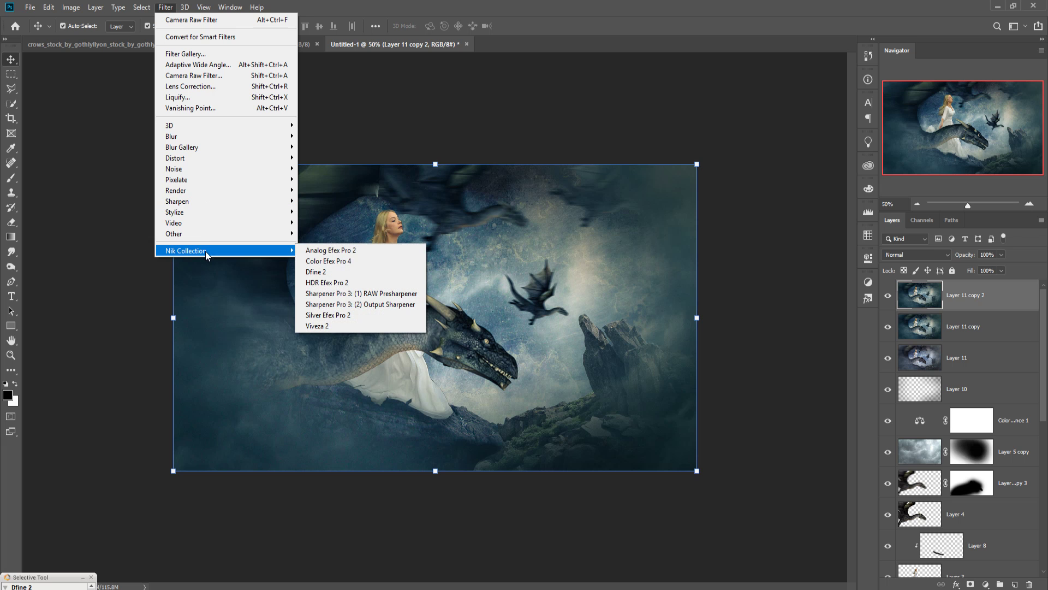
click(350, 262)
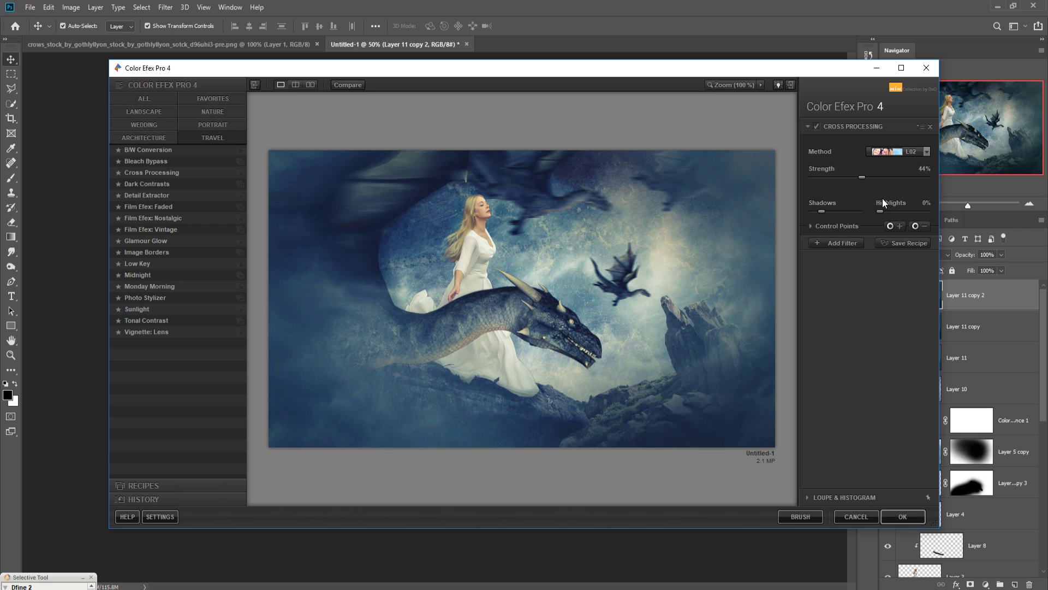
click(928, 151)
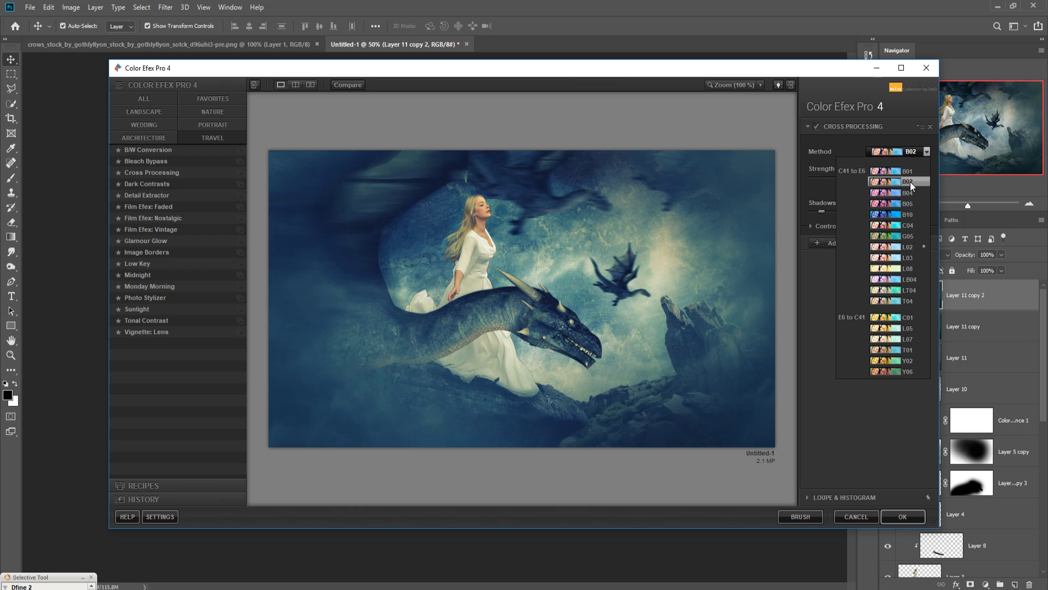
click(899, 247)
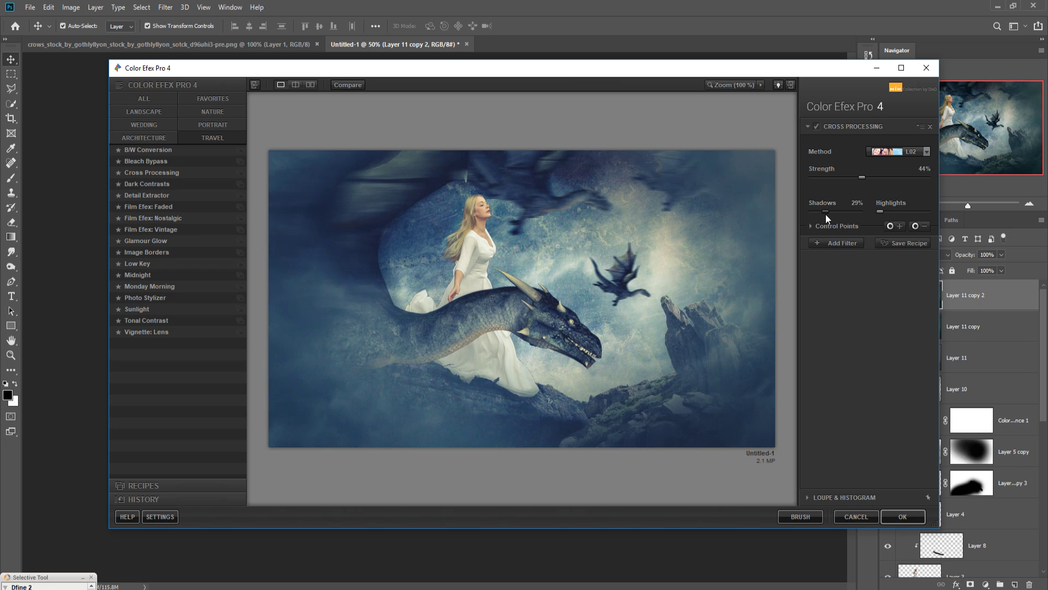
mouse_move(880, 212)
mouse_down()
mouse_move(900, 215)
mouse_move(892, 215)
mouse_up()
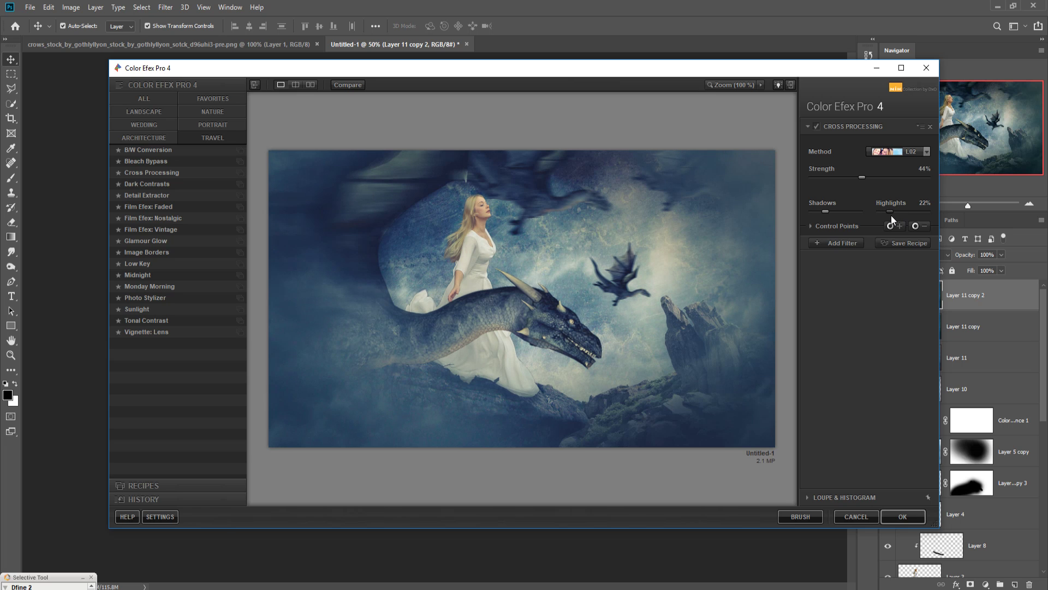
drag(860, 176, 832, 178)
click(902, 517)
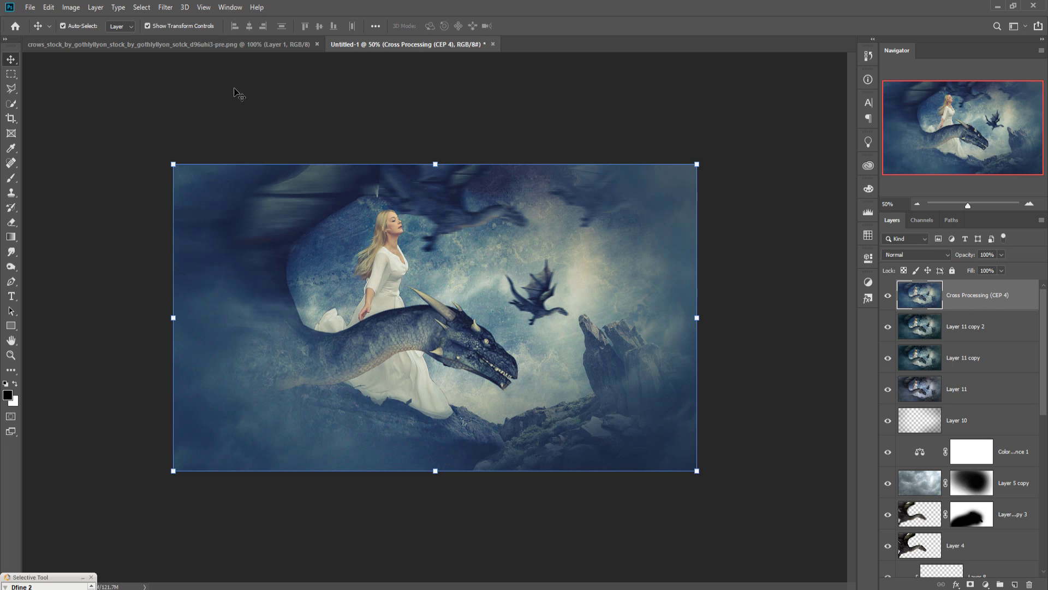
Step: Duplicate the Cross Processing (CEP 4) layer, keeping the default copy name
right_click(989, 298)
click(895, 180)
click(614, 168)
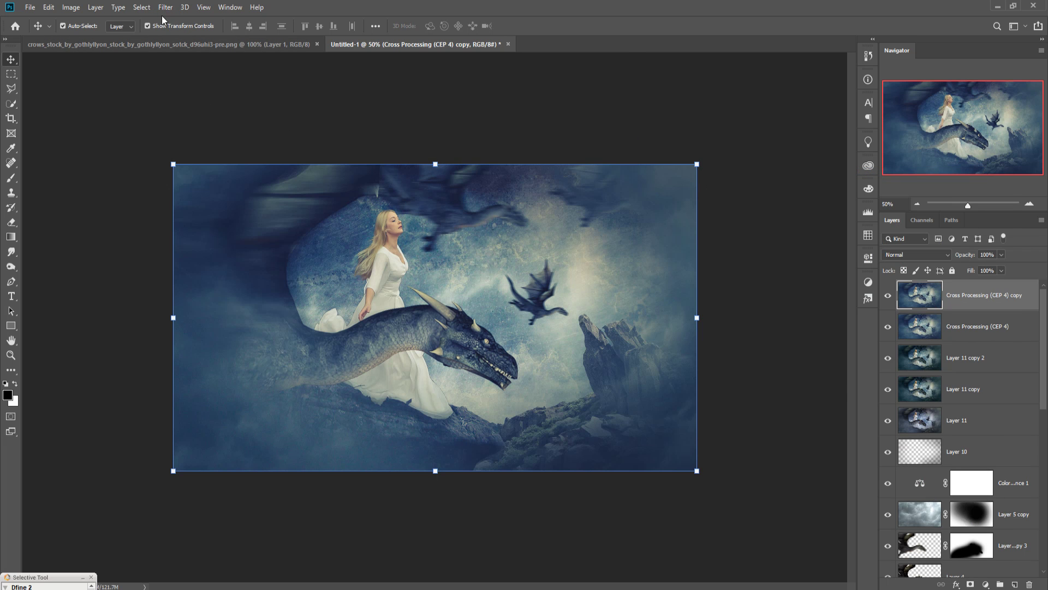
Step: Apply Rough Pastels from the Filter Gallery to the copy with Stroke Length 1, Stroke Detail 2, Canvas texture and a lower Relief
click(165, 7)
click(185, 54)
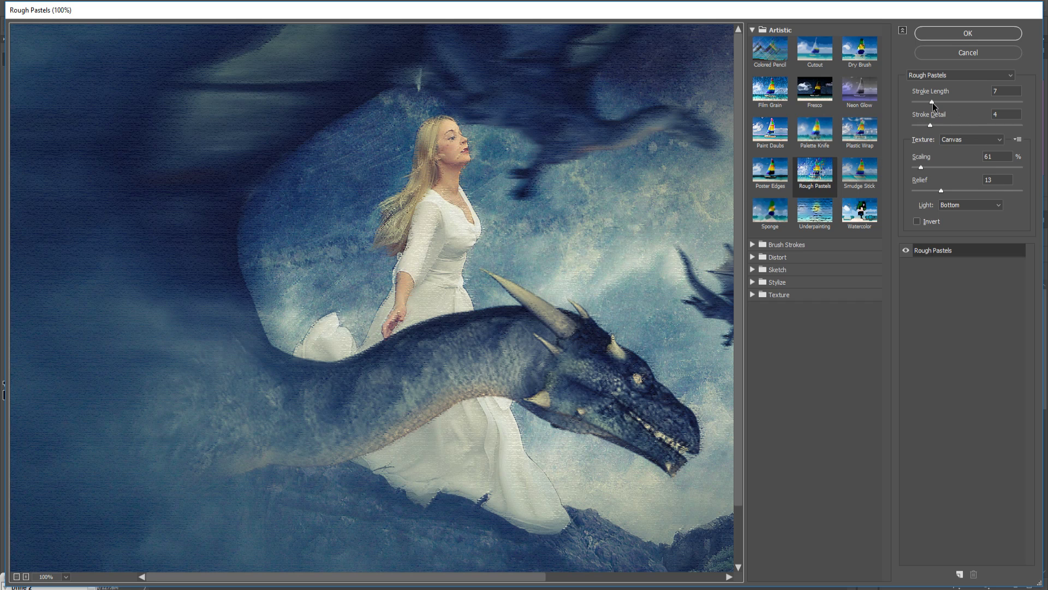
mouse_move(933, 103)
mouse_down()
mouse_move(917, 103)
mouse_move(920, 125)
mouse_up()
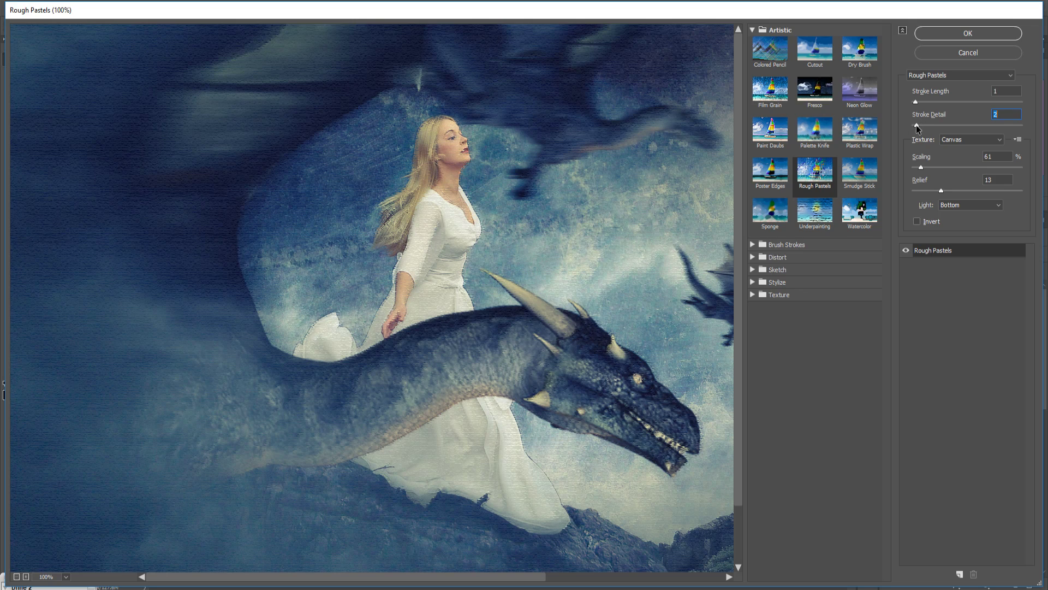
mouse_move(922, 170)
mouse_down()
mouse_move(912, 168)
mouse_move(944, 171)
mouse_move(920, 175)
mouse_up()
mouse_move(941, 190)
mouse_down()
mouse_move(1023, 189)
mouse_move(929, 193)
mouse_up()
click(956, 32)
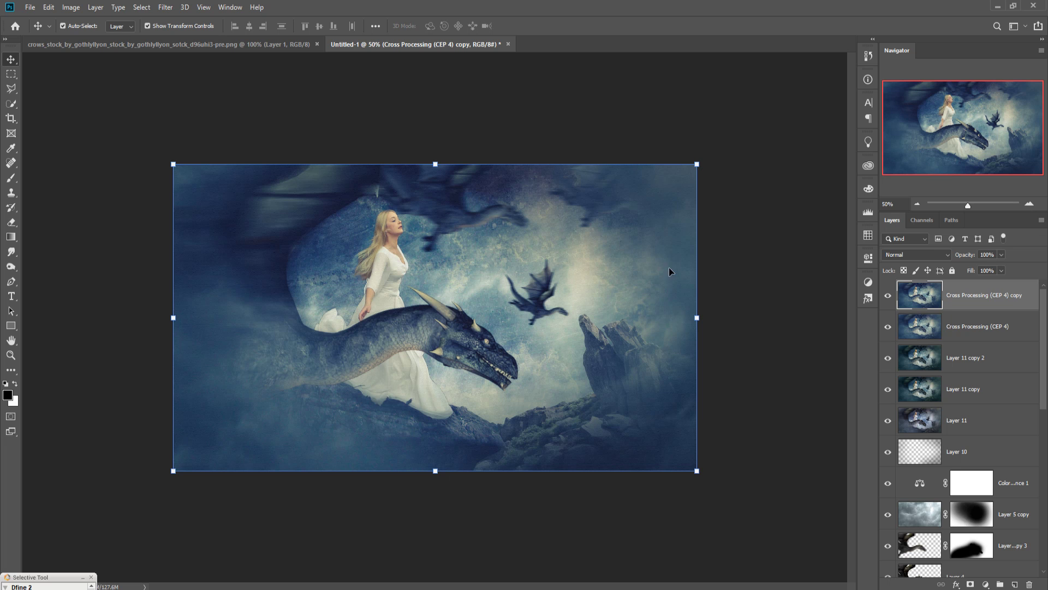
Step: Compare the image with and without the Cross Processing (CEP 4) copy layer by repeatedly toggling its visibility
click(888, 295)
click(888, 296)
click(889, 296)
click(888, 296)
click(888, 296)
click(889, 296)
click(888, 296)
click(889, 296)
click(888, 296)
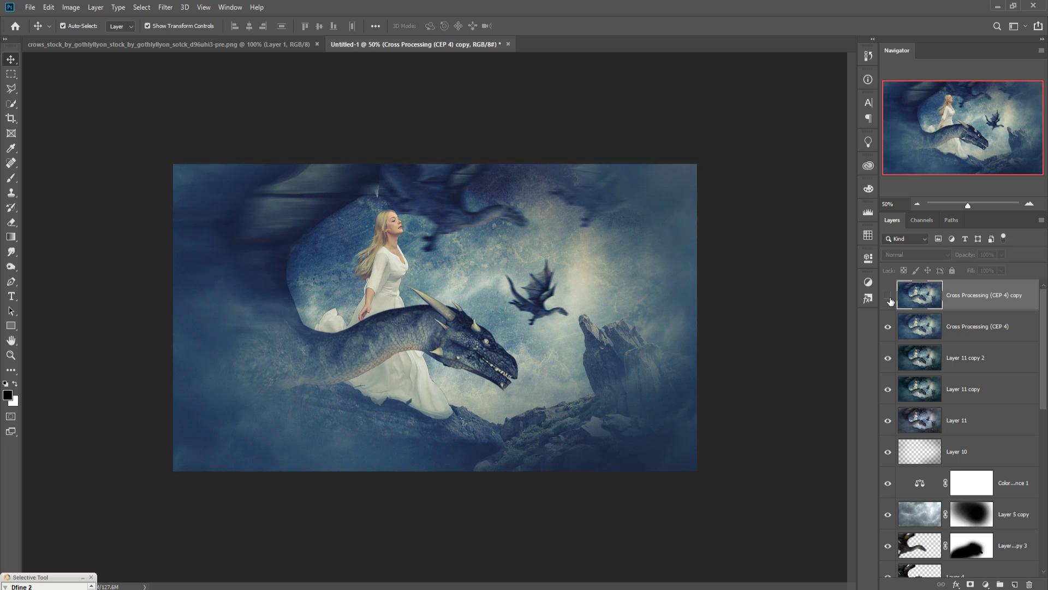
click(888, 296)
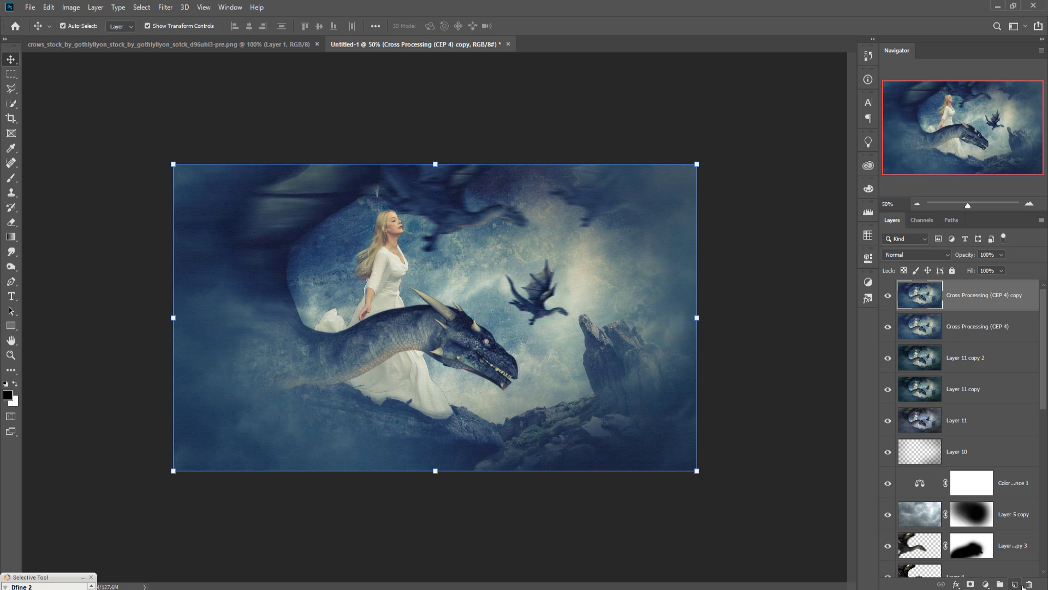
Step: Add a new top layer and create a Gradient Fill there, replacing the available gradient presets with the Neutral Density set
click(1015, 585)
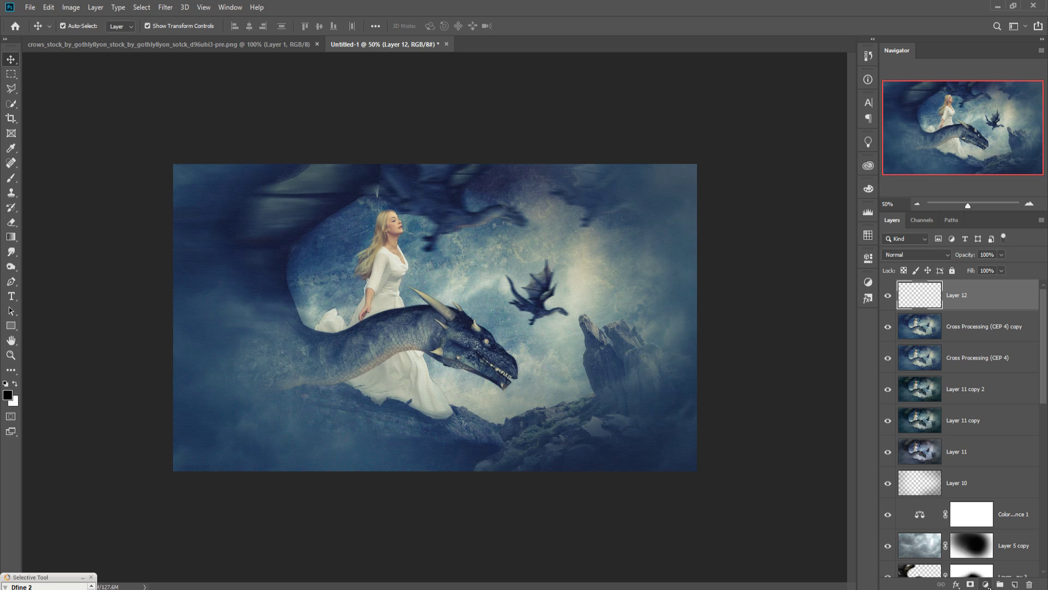
click(986, 584)
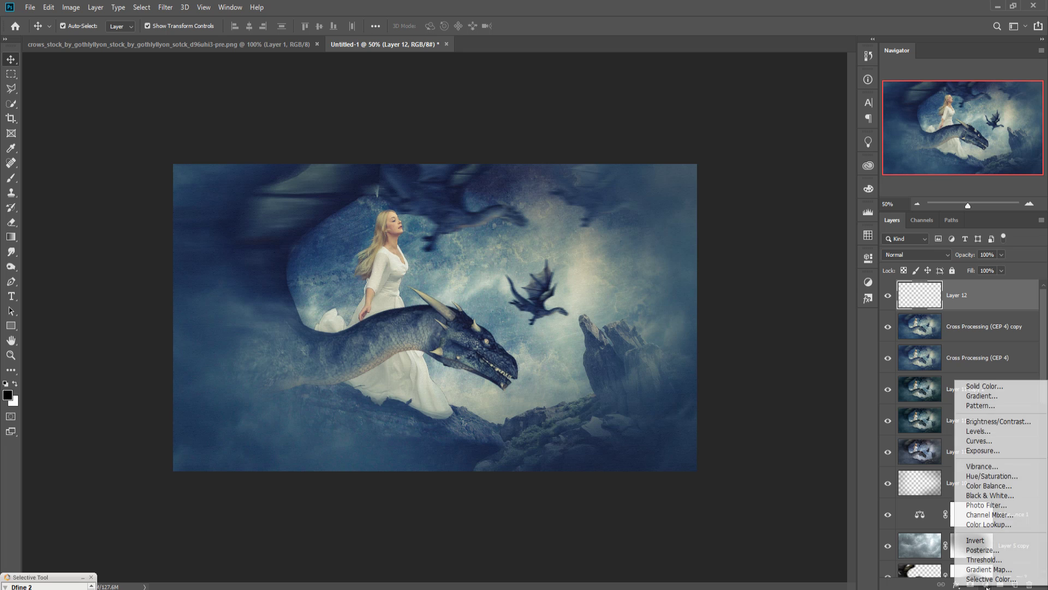
click(986, 402)
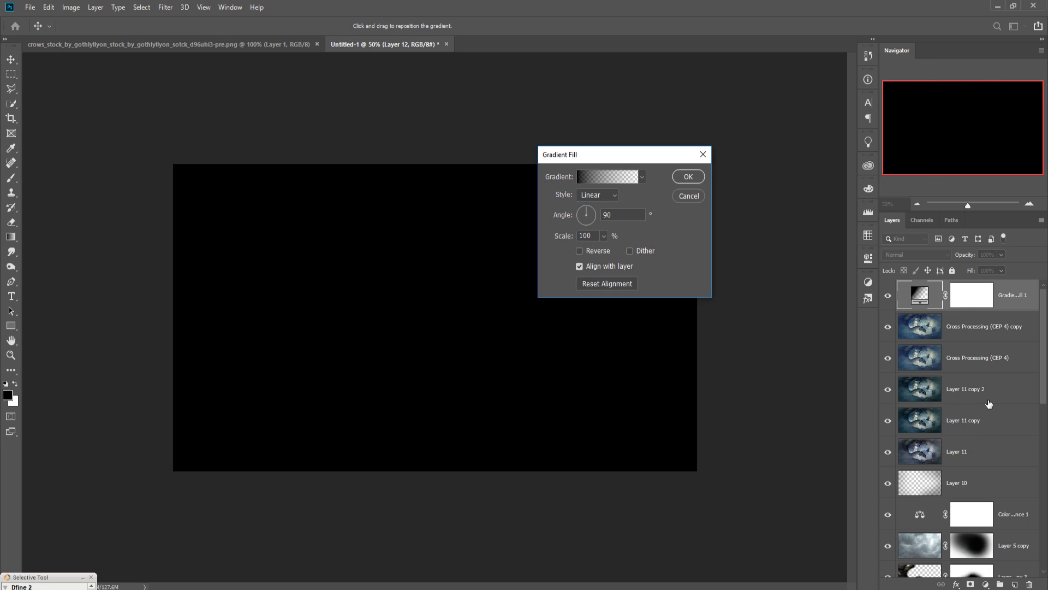
click(615, 183)
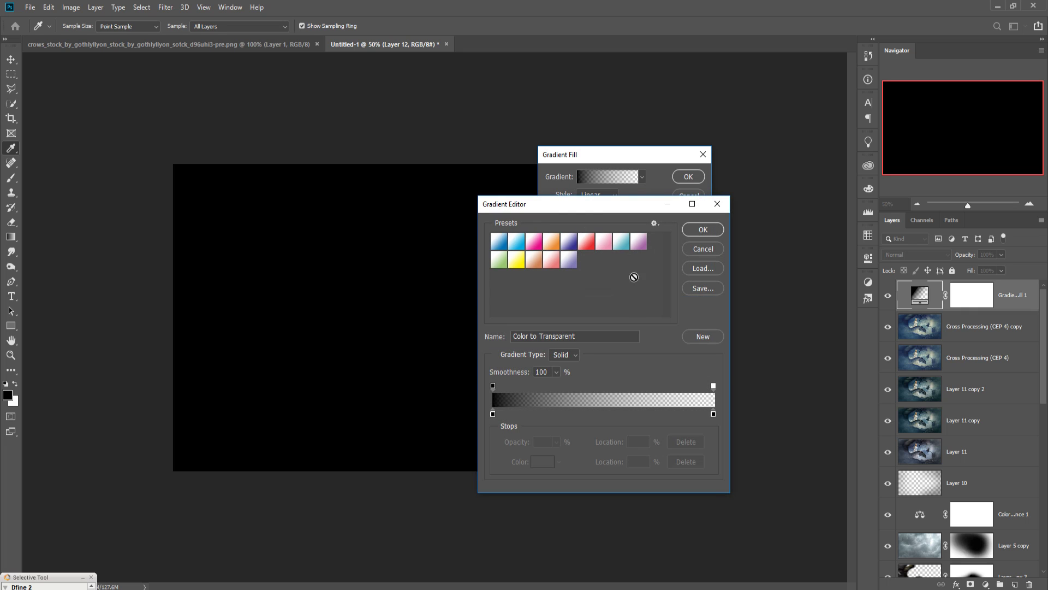
click(656, 224)
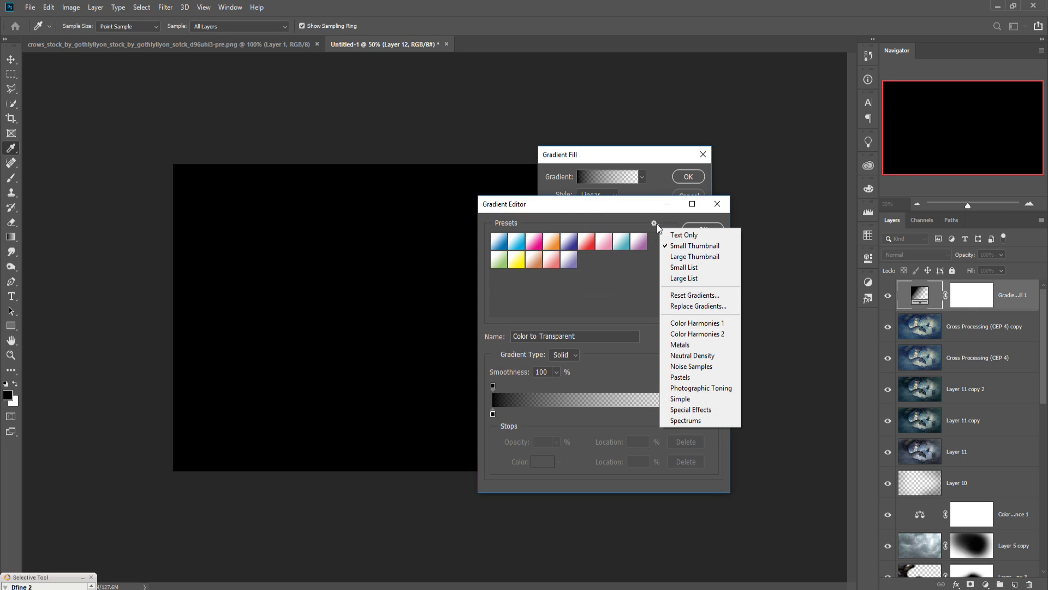
click(695, 357)
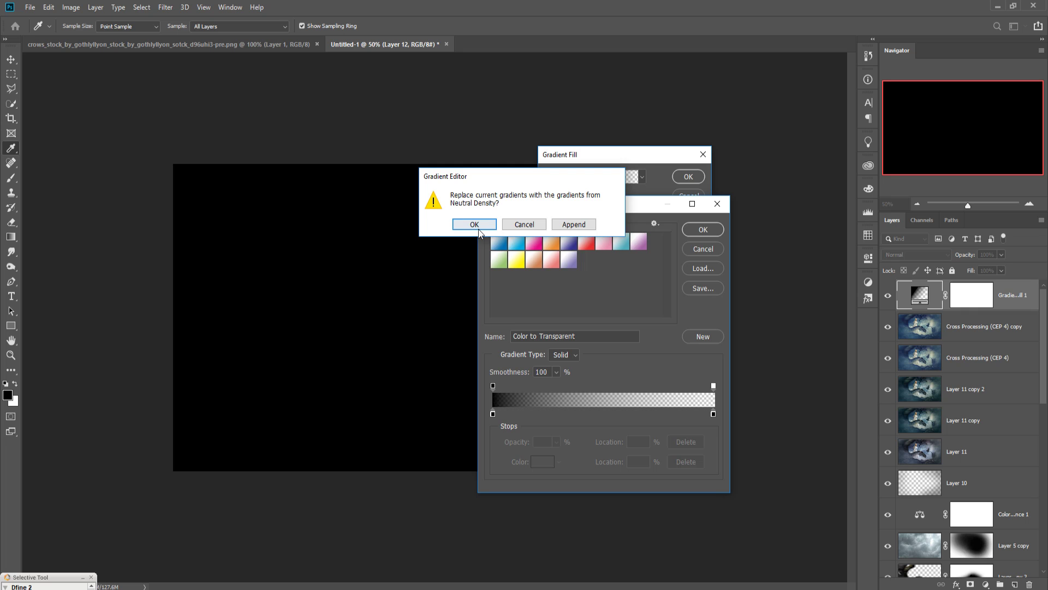
click(482, 226)
Step: Choose the Neutral Density Light 3 preset for the gradient fill
click(536, 257)
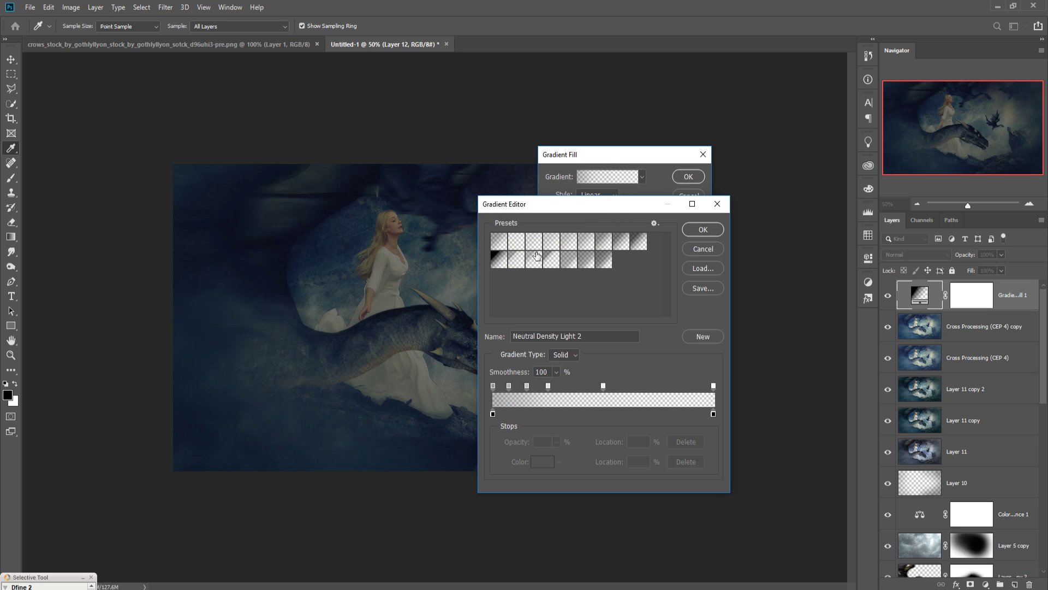
click(553, 261)
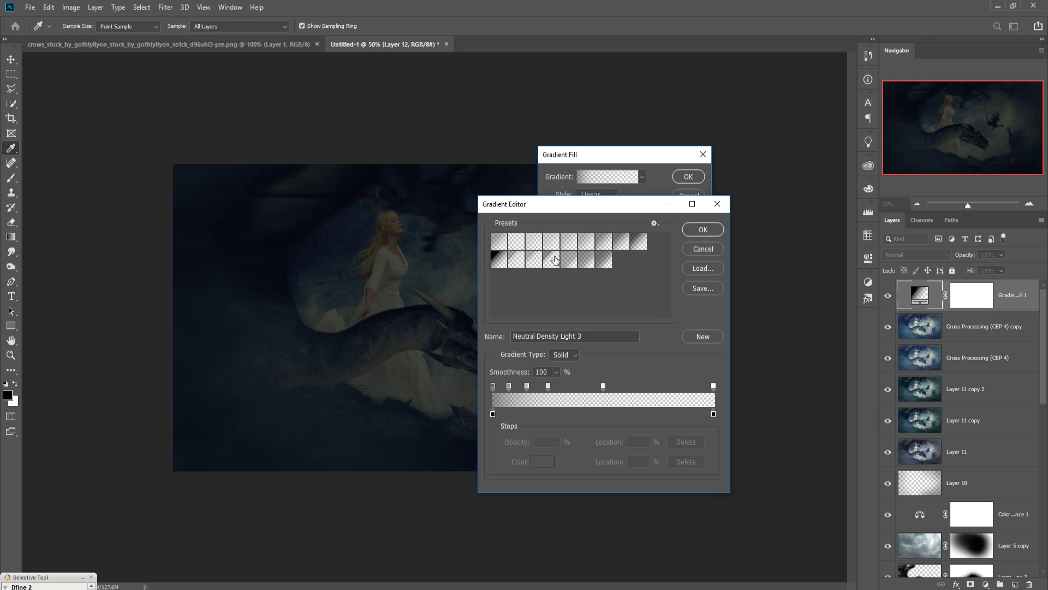
click(689, 230)
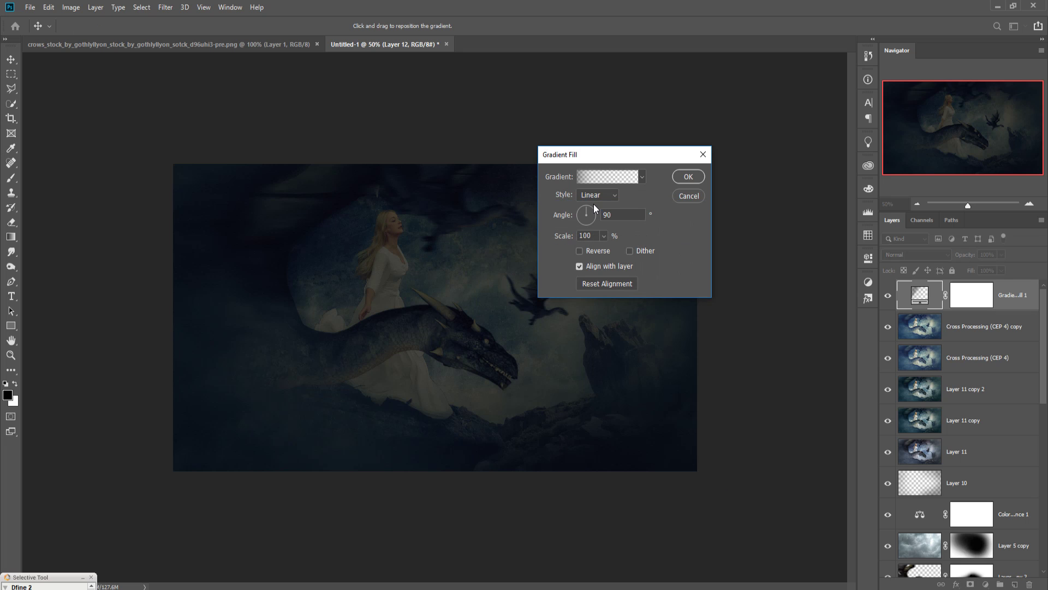
Step: Reverse the gradient, confirm the fill, and set the Gradient Fill 1 layer's blend mode to Soft Light
click(580, 251)
click(580, 251)
click(579, 250)
key(Return)
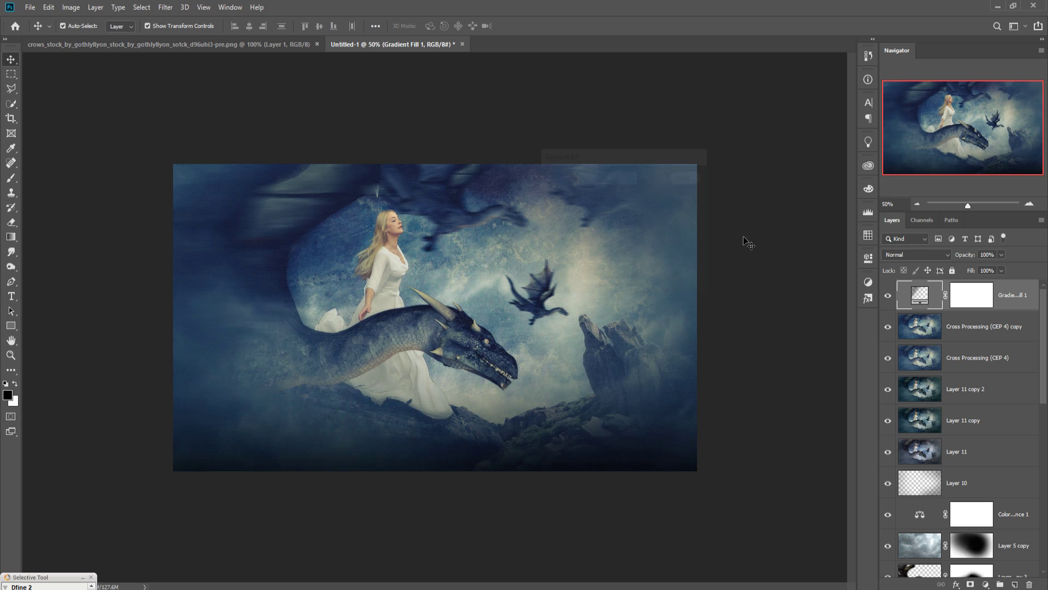
click(931, 255)
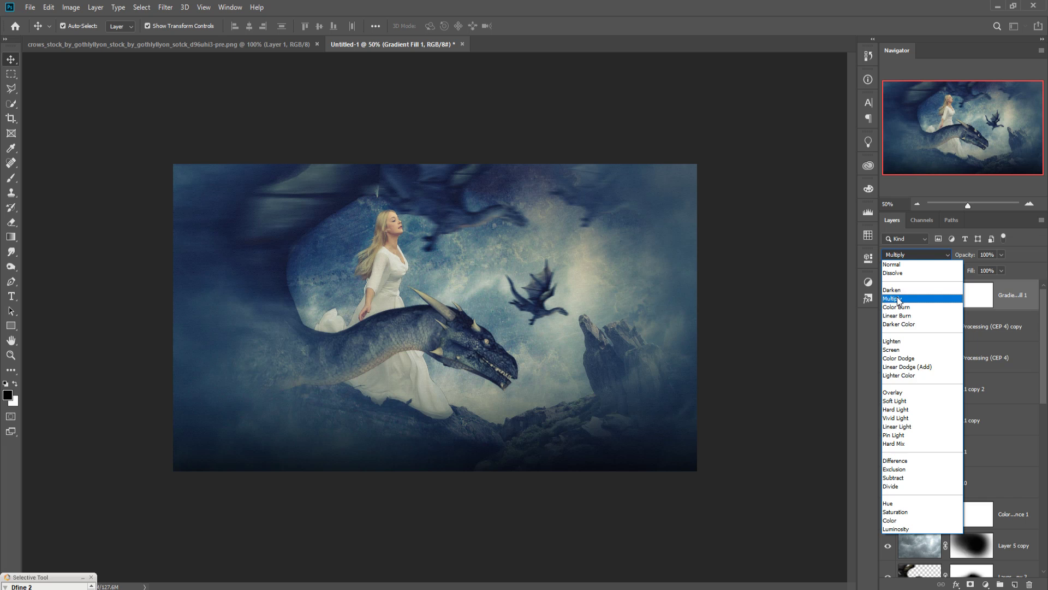
click(895, 401)
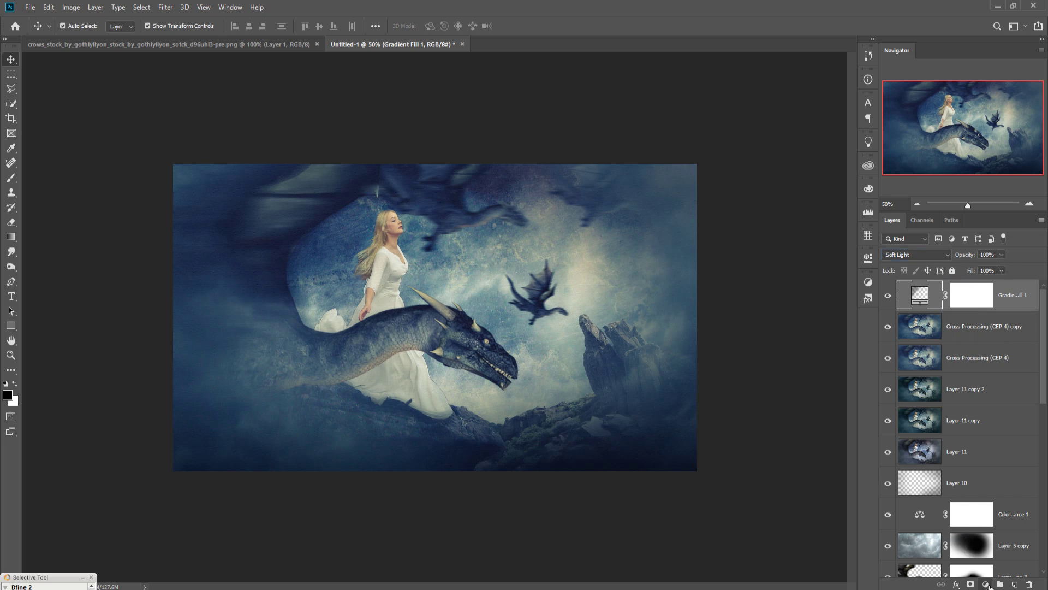
Step: Add a Photo Filter adjustment layer above Gradient Fill 1 using Warming Filter (85) at 25% density
click(987, 584)
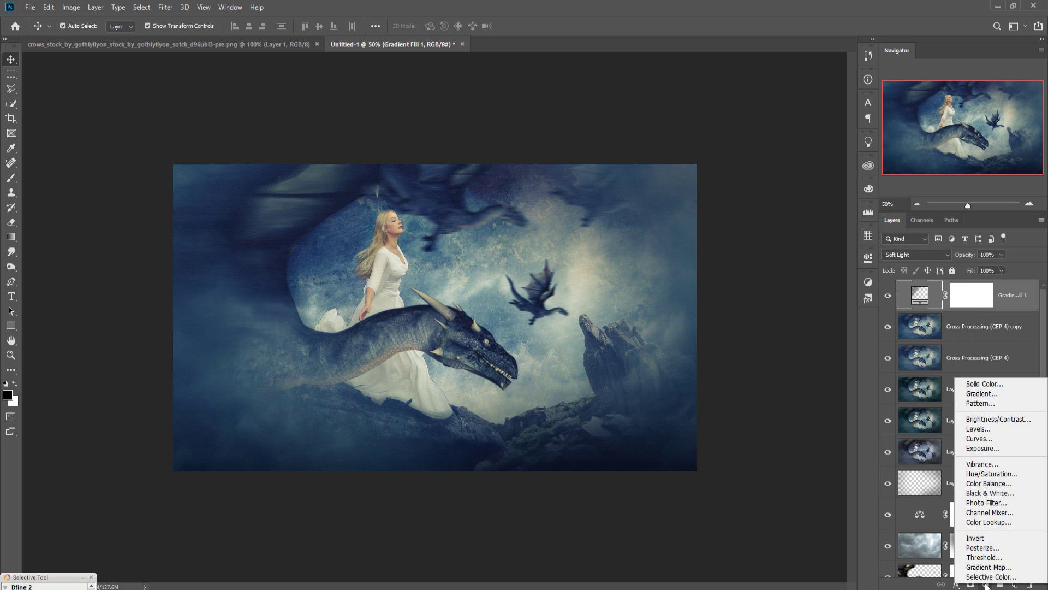
click(979, 504)
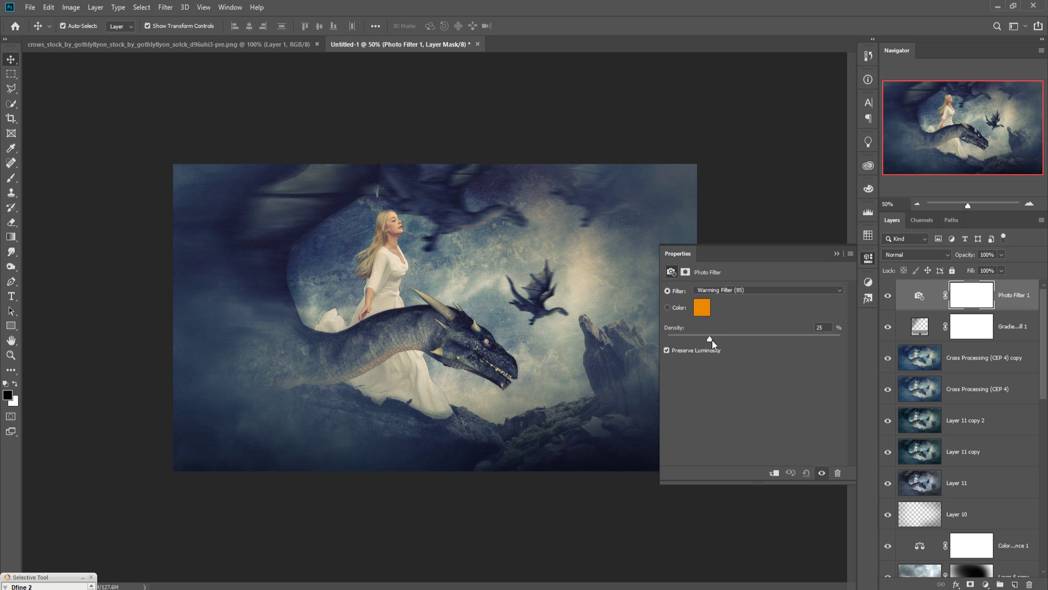
click(836, 253)
click(919, 295)
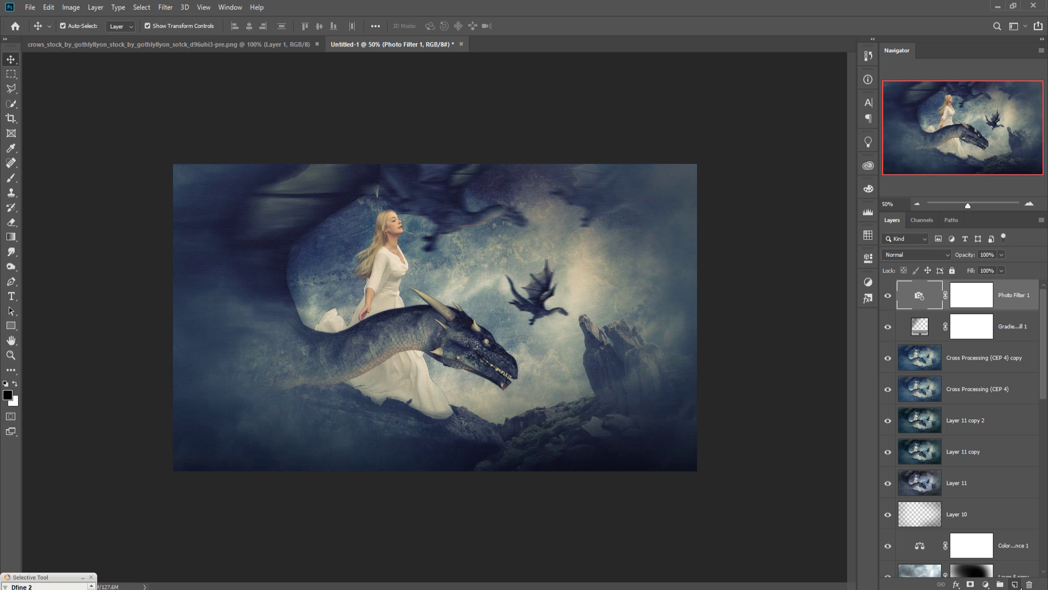
Step: Fill a new top layer with 50% gray and set its blend mode to Soft Light
click(1015, 585)
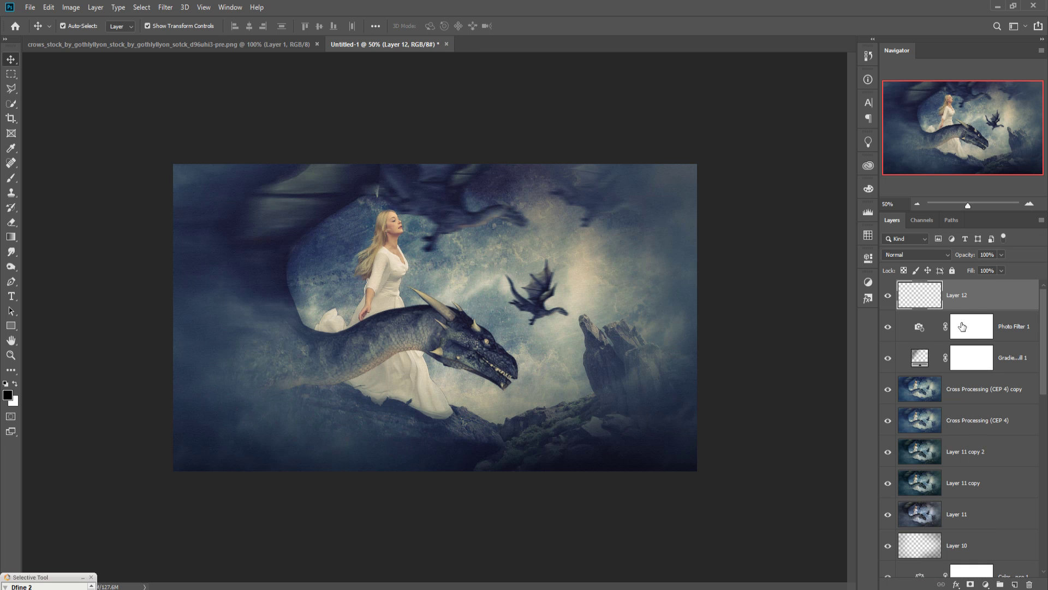
click(51, 5)
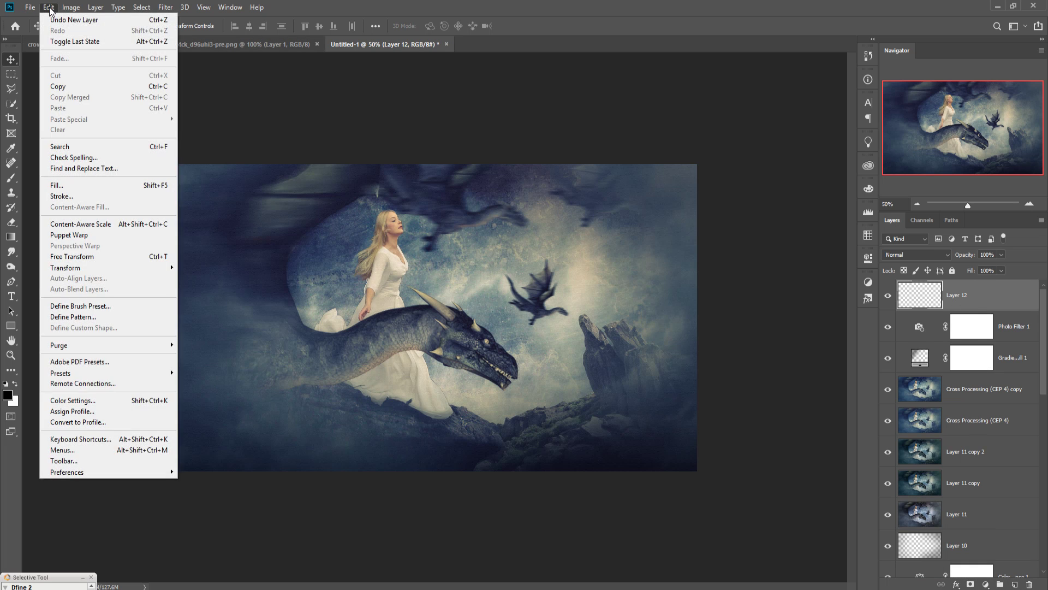
click(64, 186)
click(557, 159)
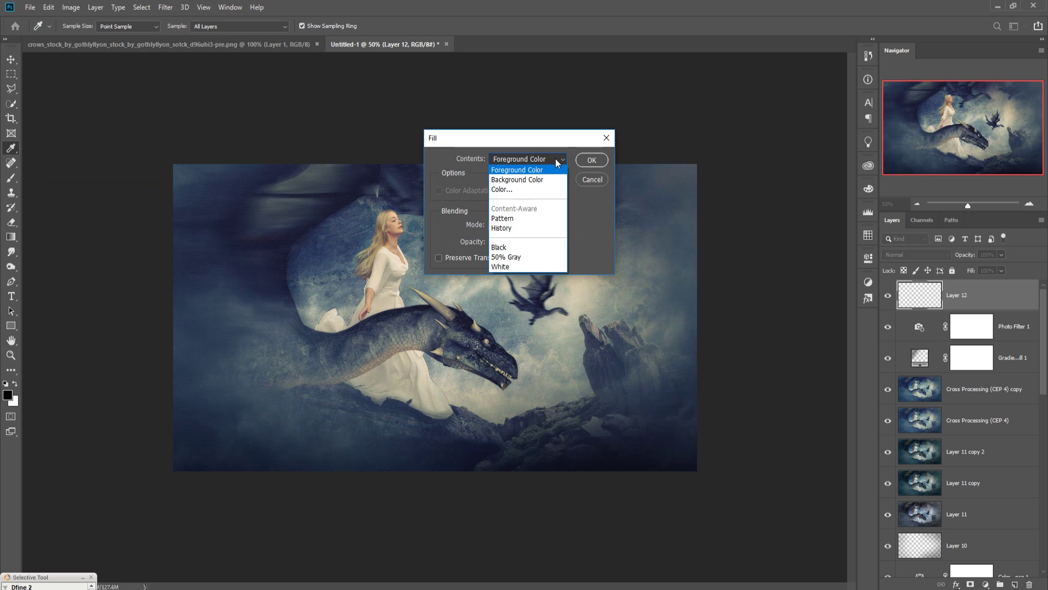
click(505, 255)
key(v)
click(591, 159)
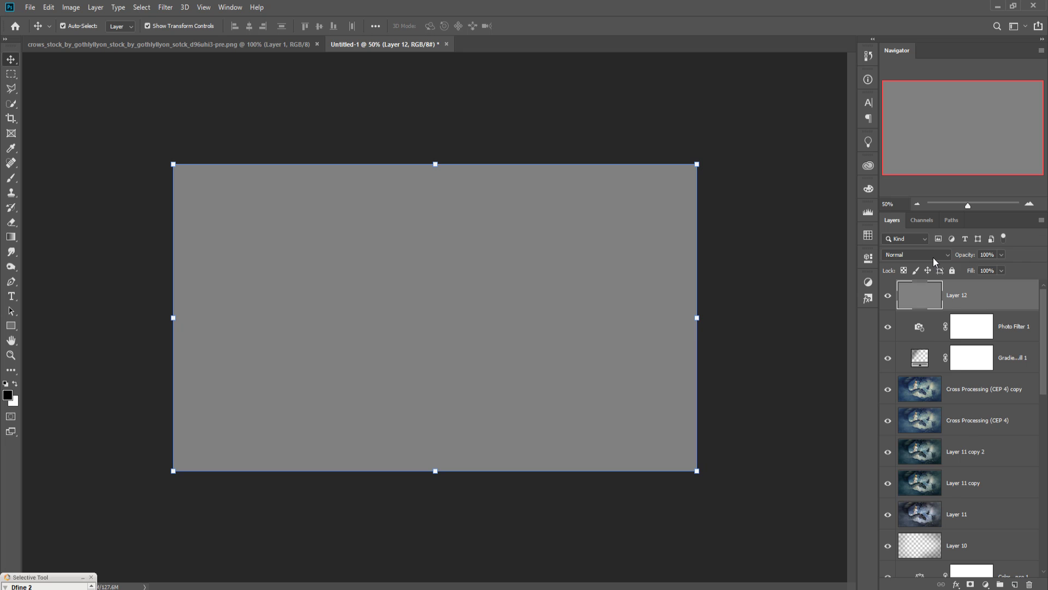
click(916, 255)
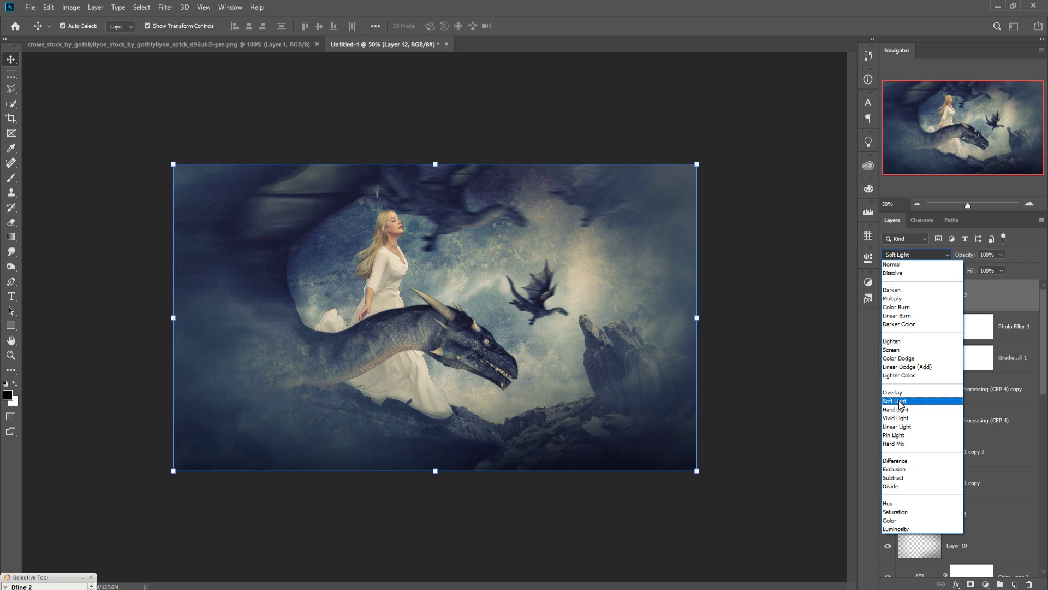
click(901, 403)
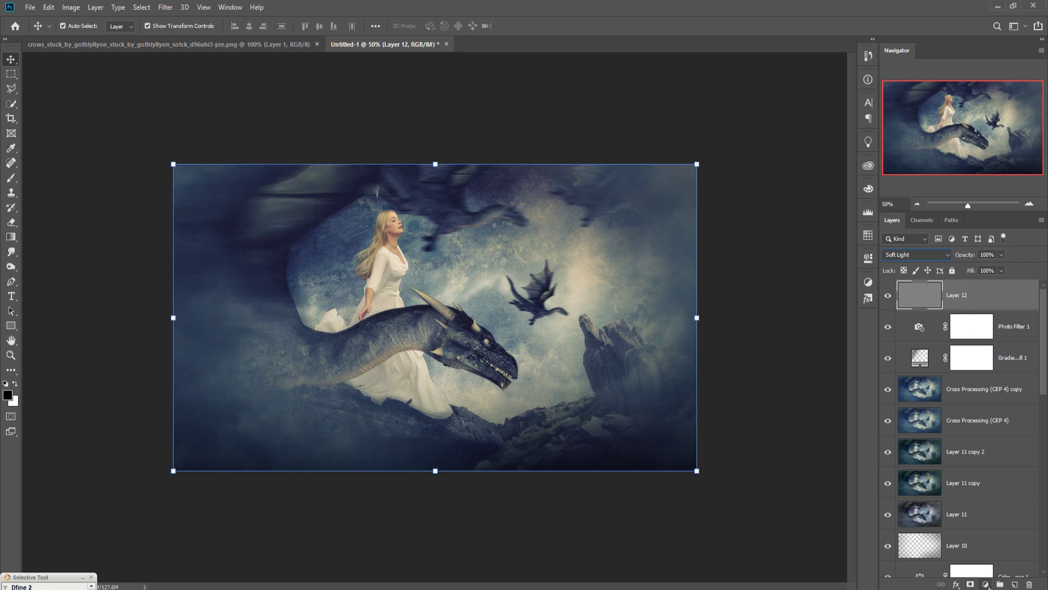
Step: Add a second Photo Filter adjustment layer above the gray layer, with a custom muted teal colour of about #486868 at 25% density
click(987, 585)
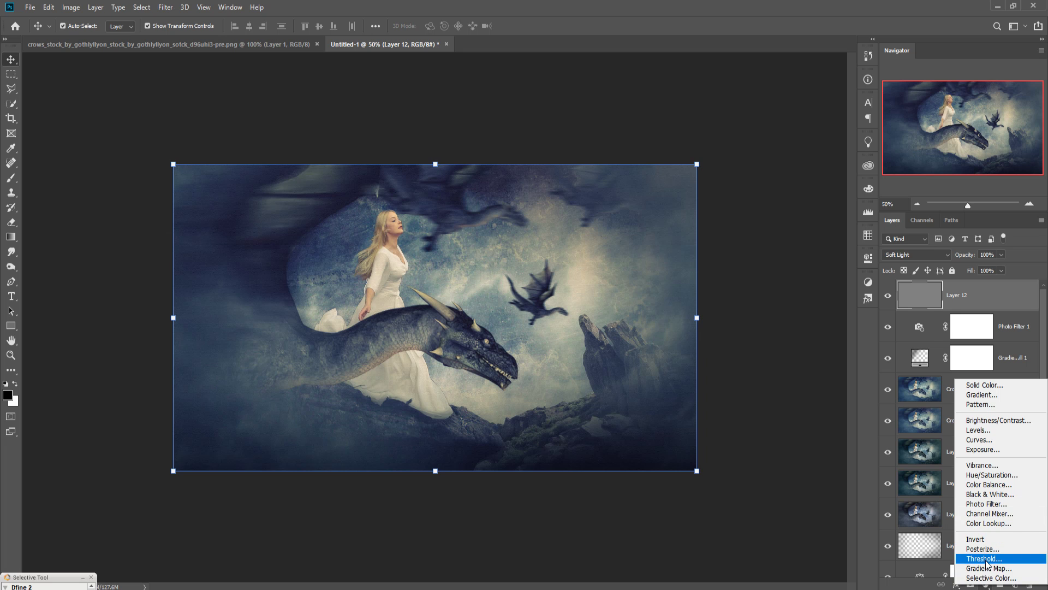
click(987, 504)
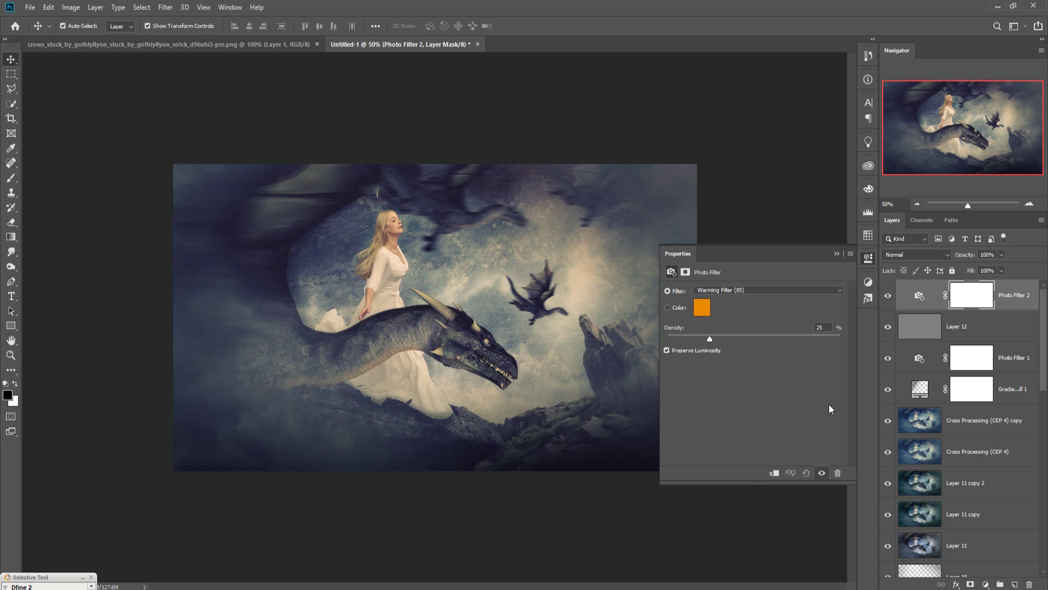
click(702, 307)
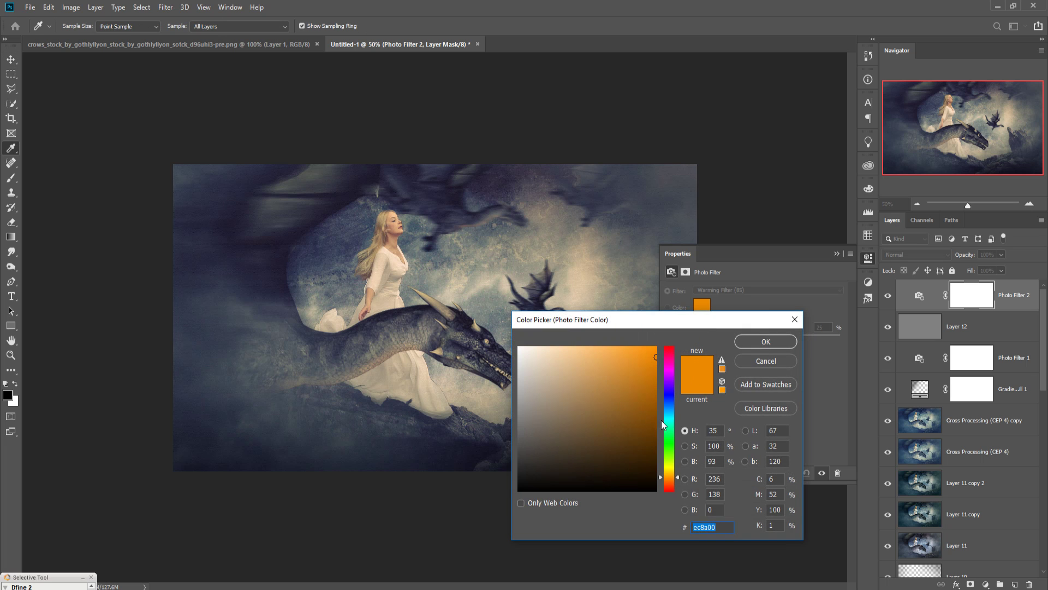
click(672, 418)
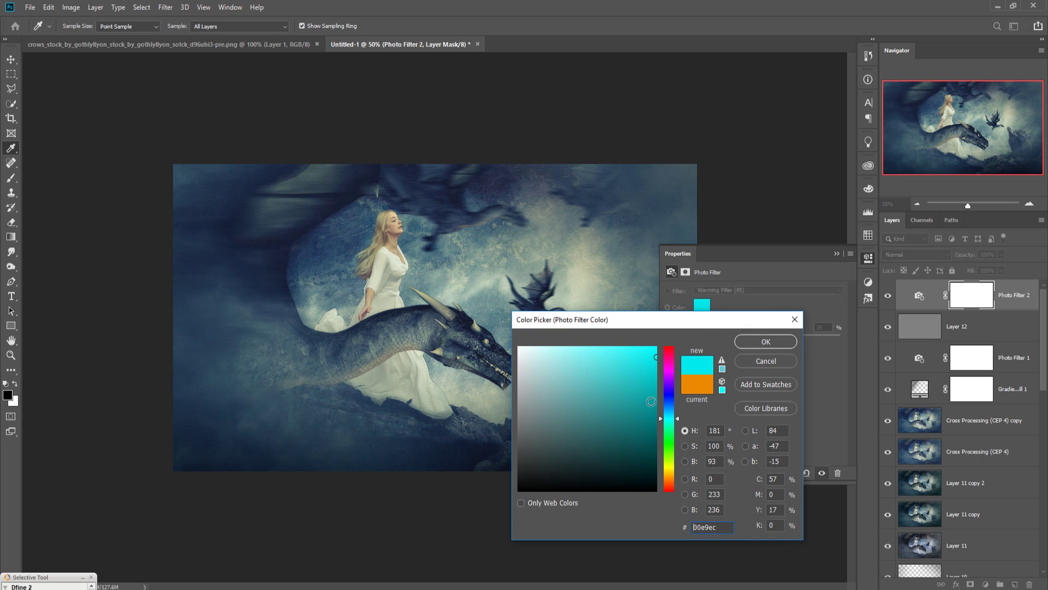
click(559, 437)
mouse_move(560, 437)
mouse_down()
mouse_move(564, 429)
mouse_move(566, 438)
mouse_up()
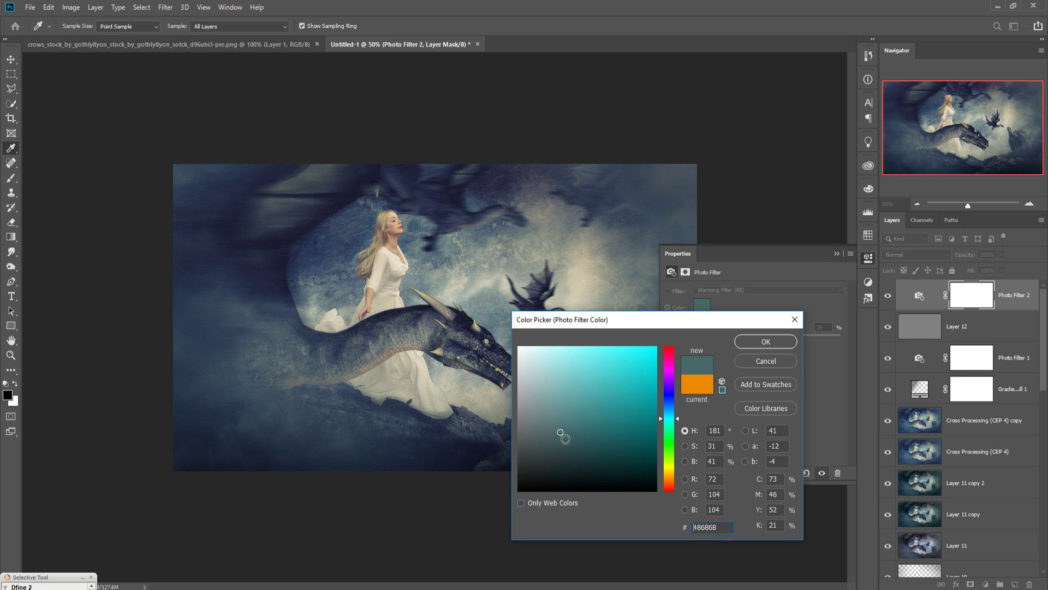
click(766, 341)
click(836, 254)
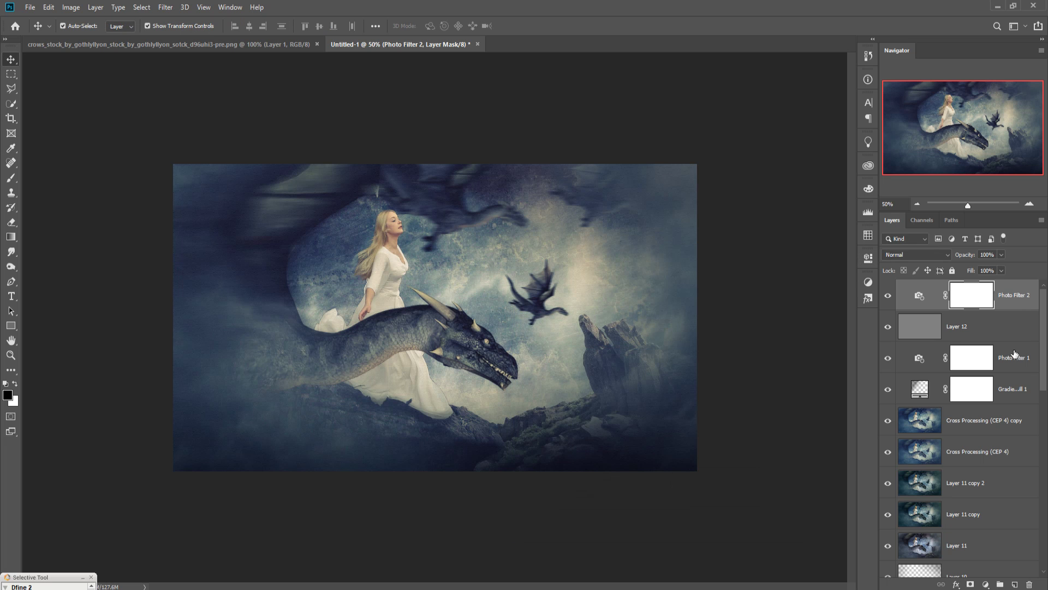
click(1028, 304)
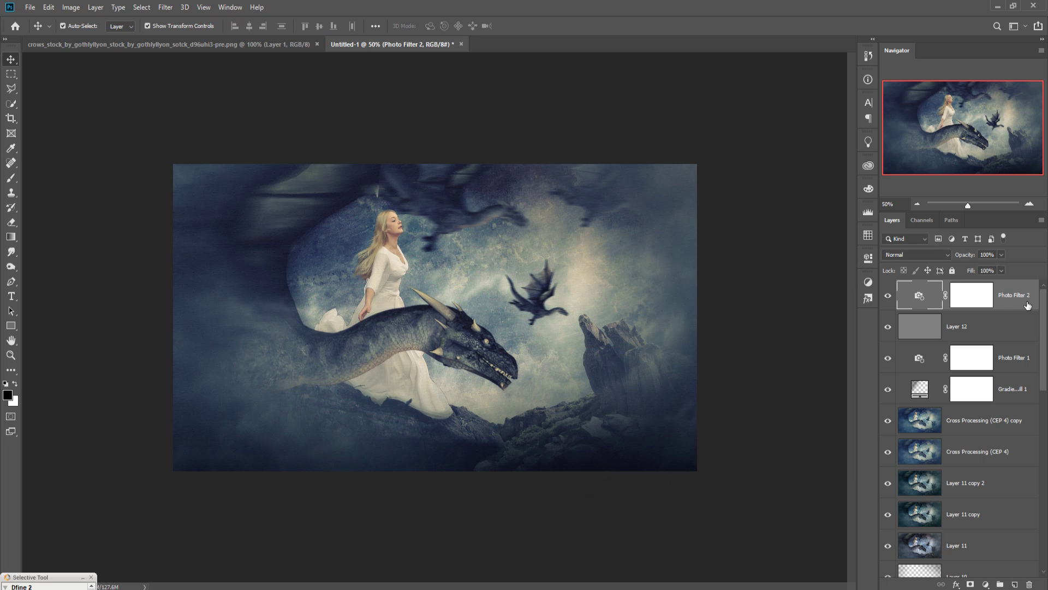